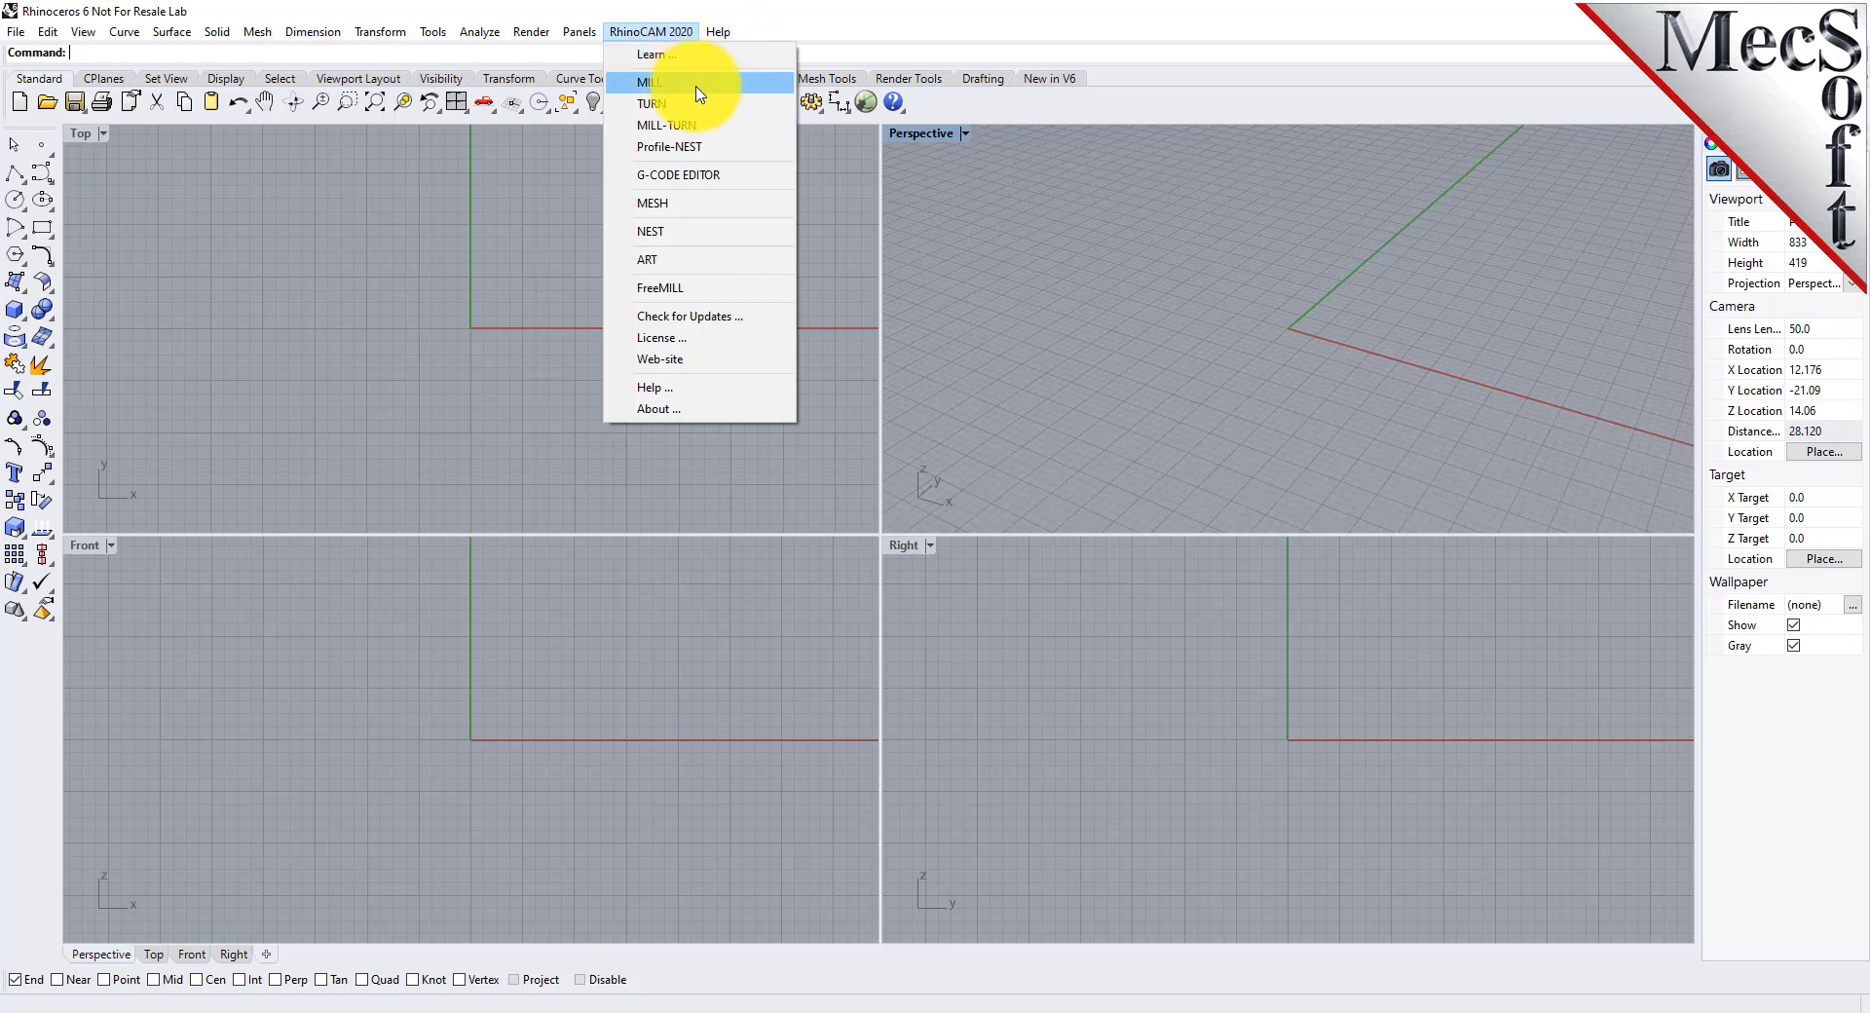
Load the RhinoCAM NEST module and look through every section of the nesting workflow, ending at the type of nesting
click(681, 231)
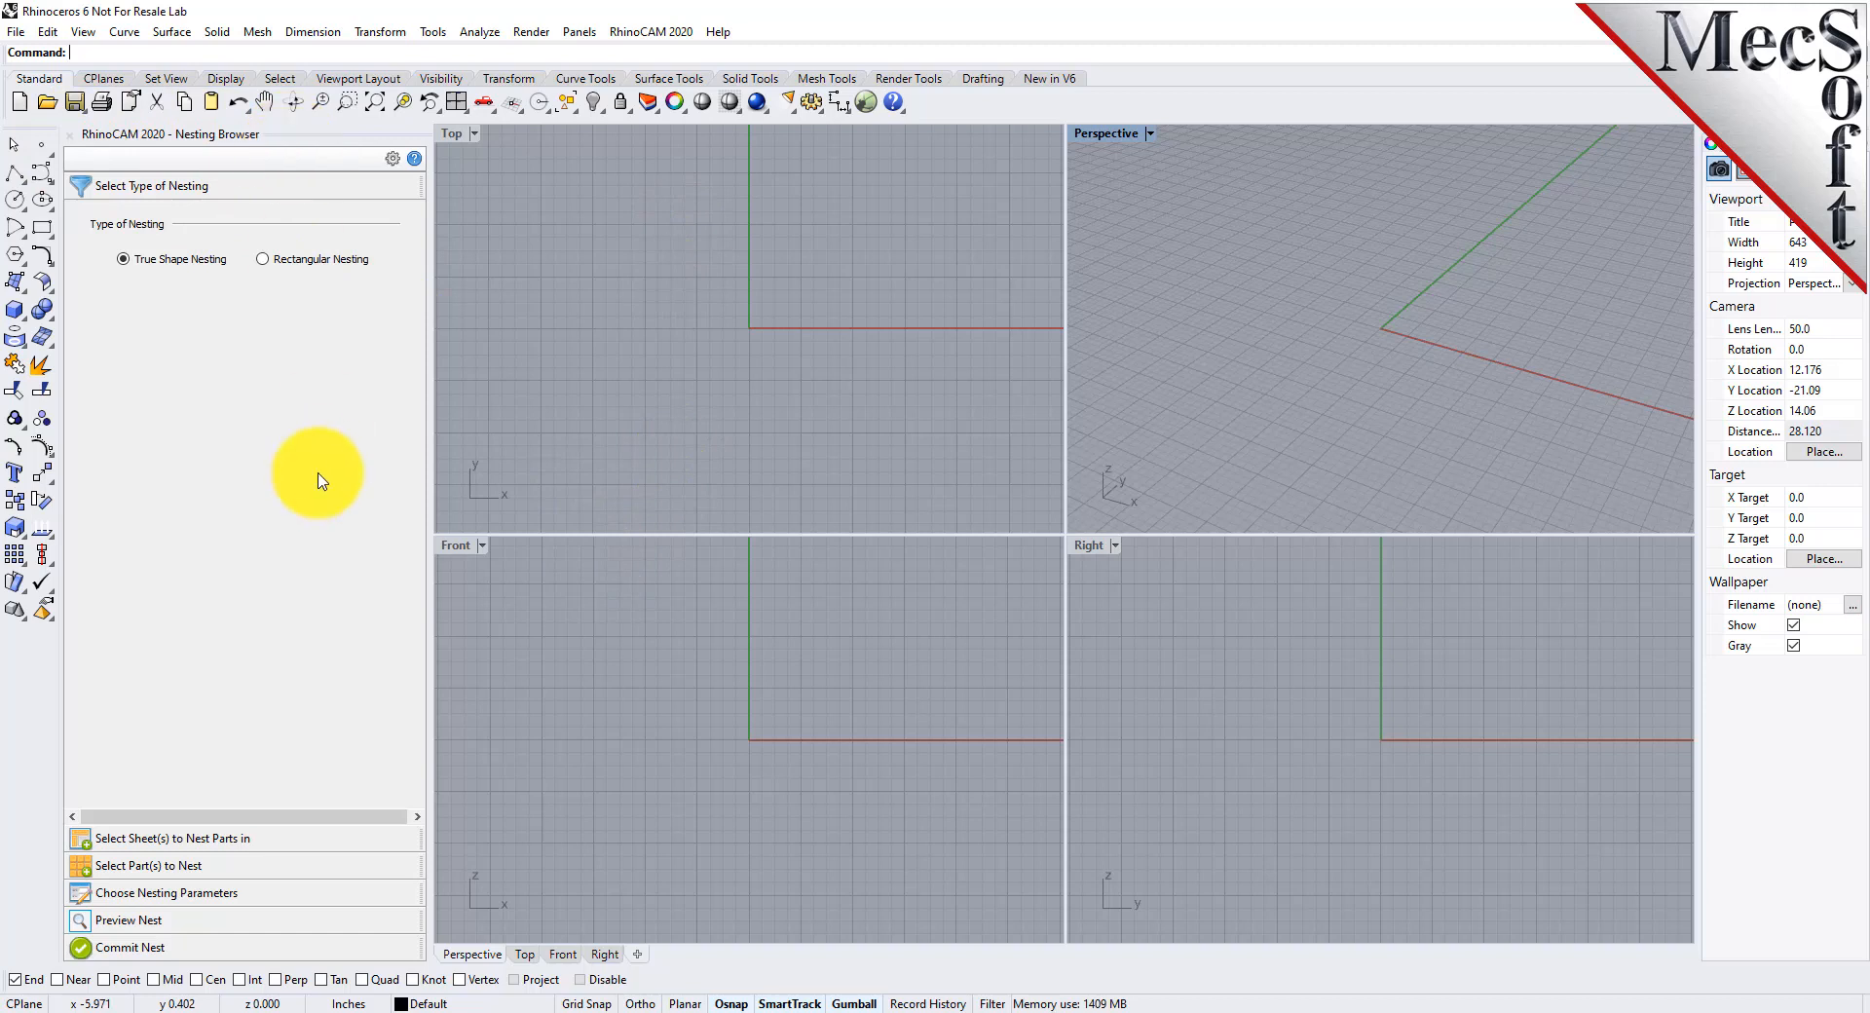
click(171, 838)
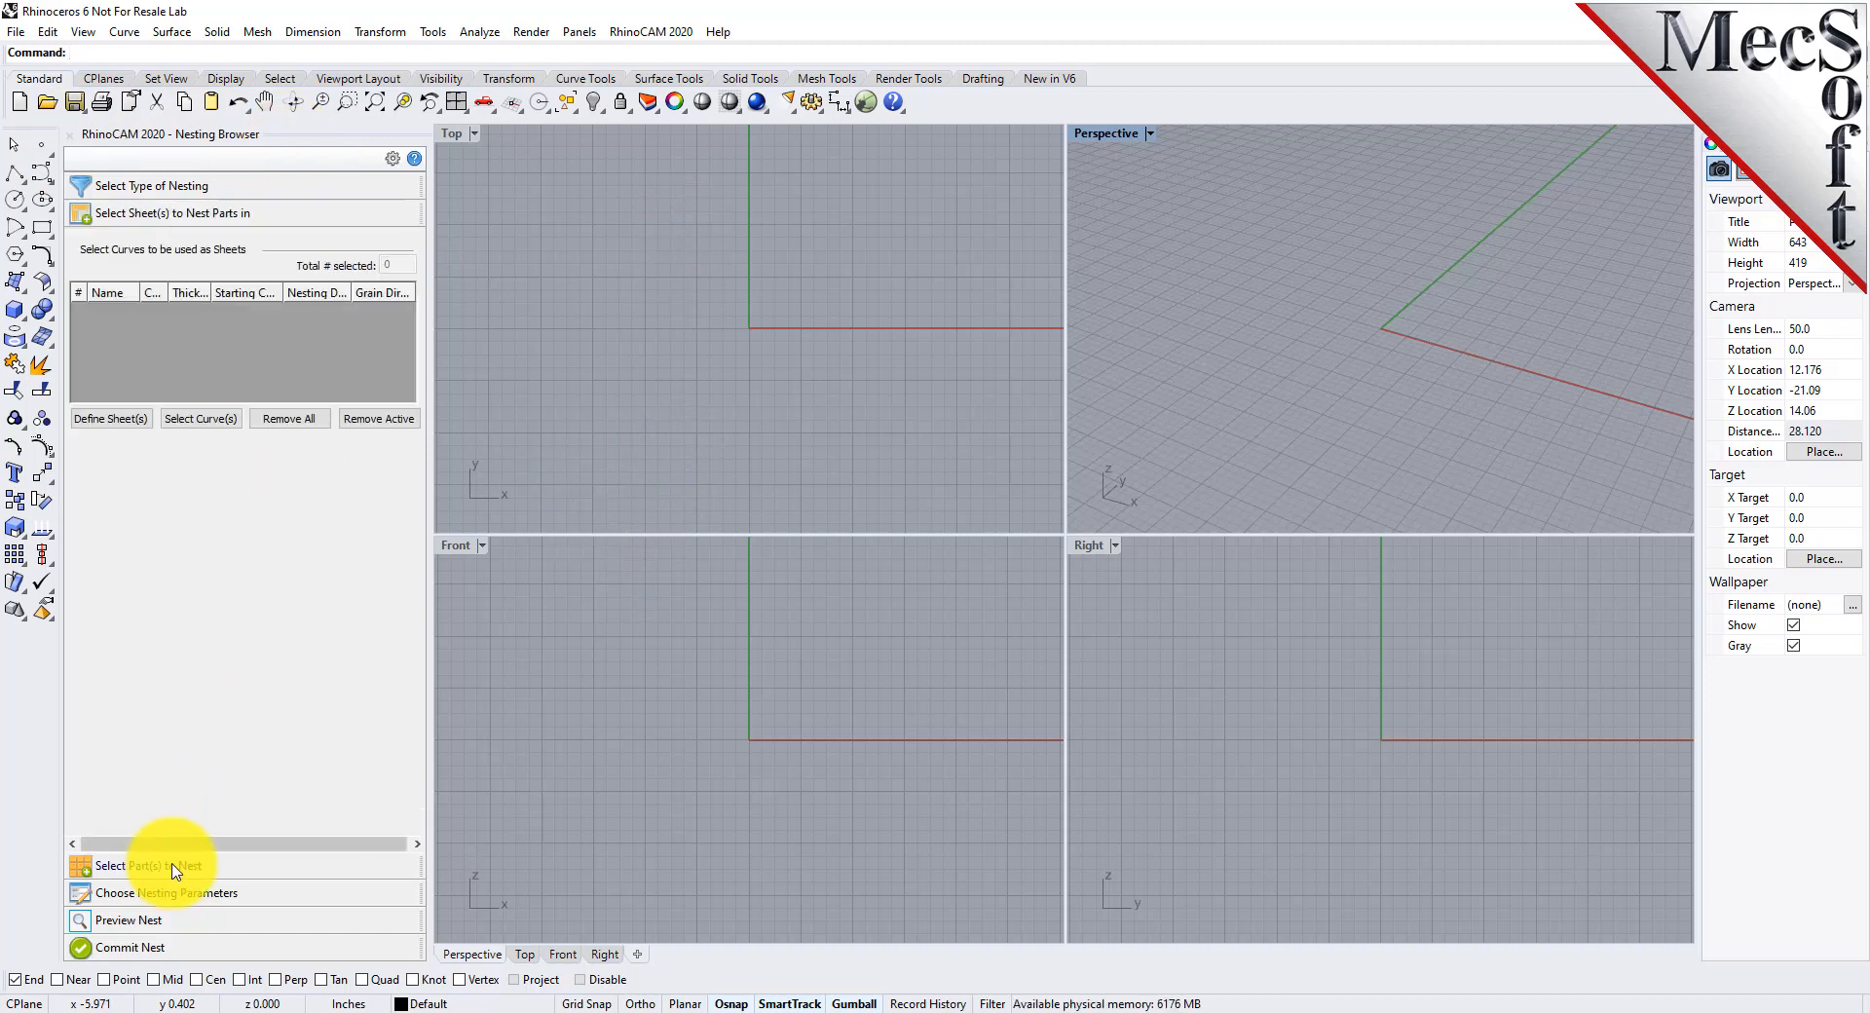
click(173, 872)
click(165, 893)
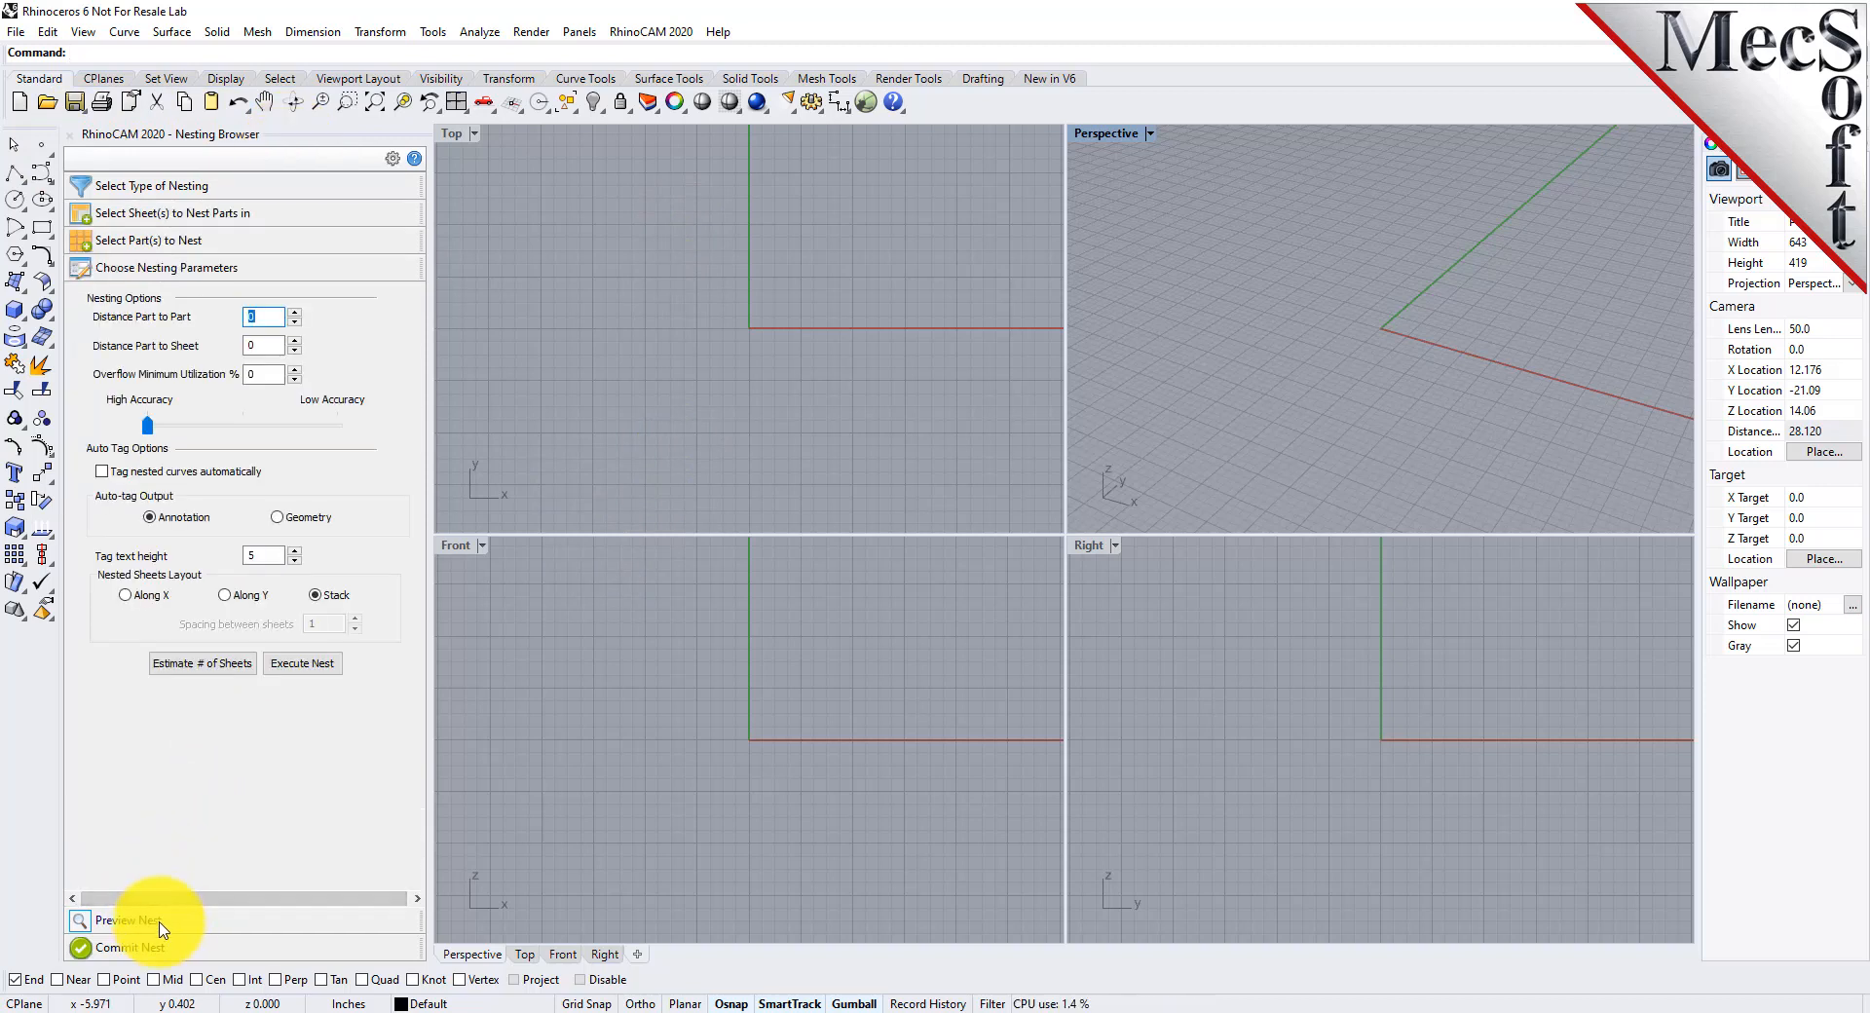
click(161, 922)
click(156, 949)
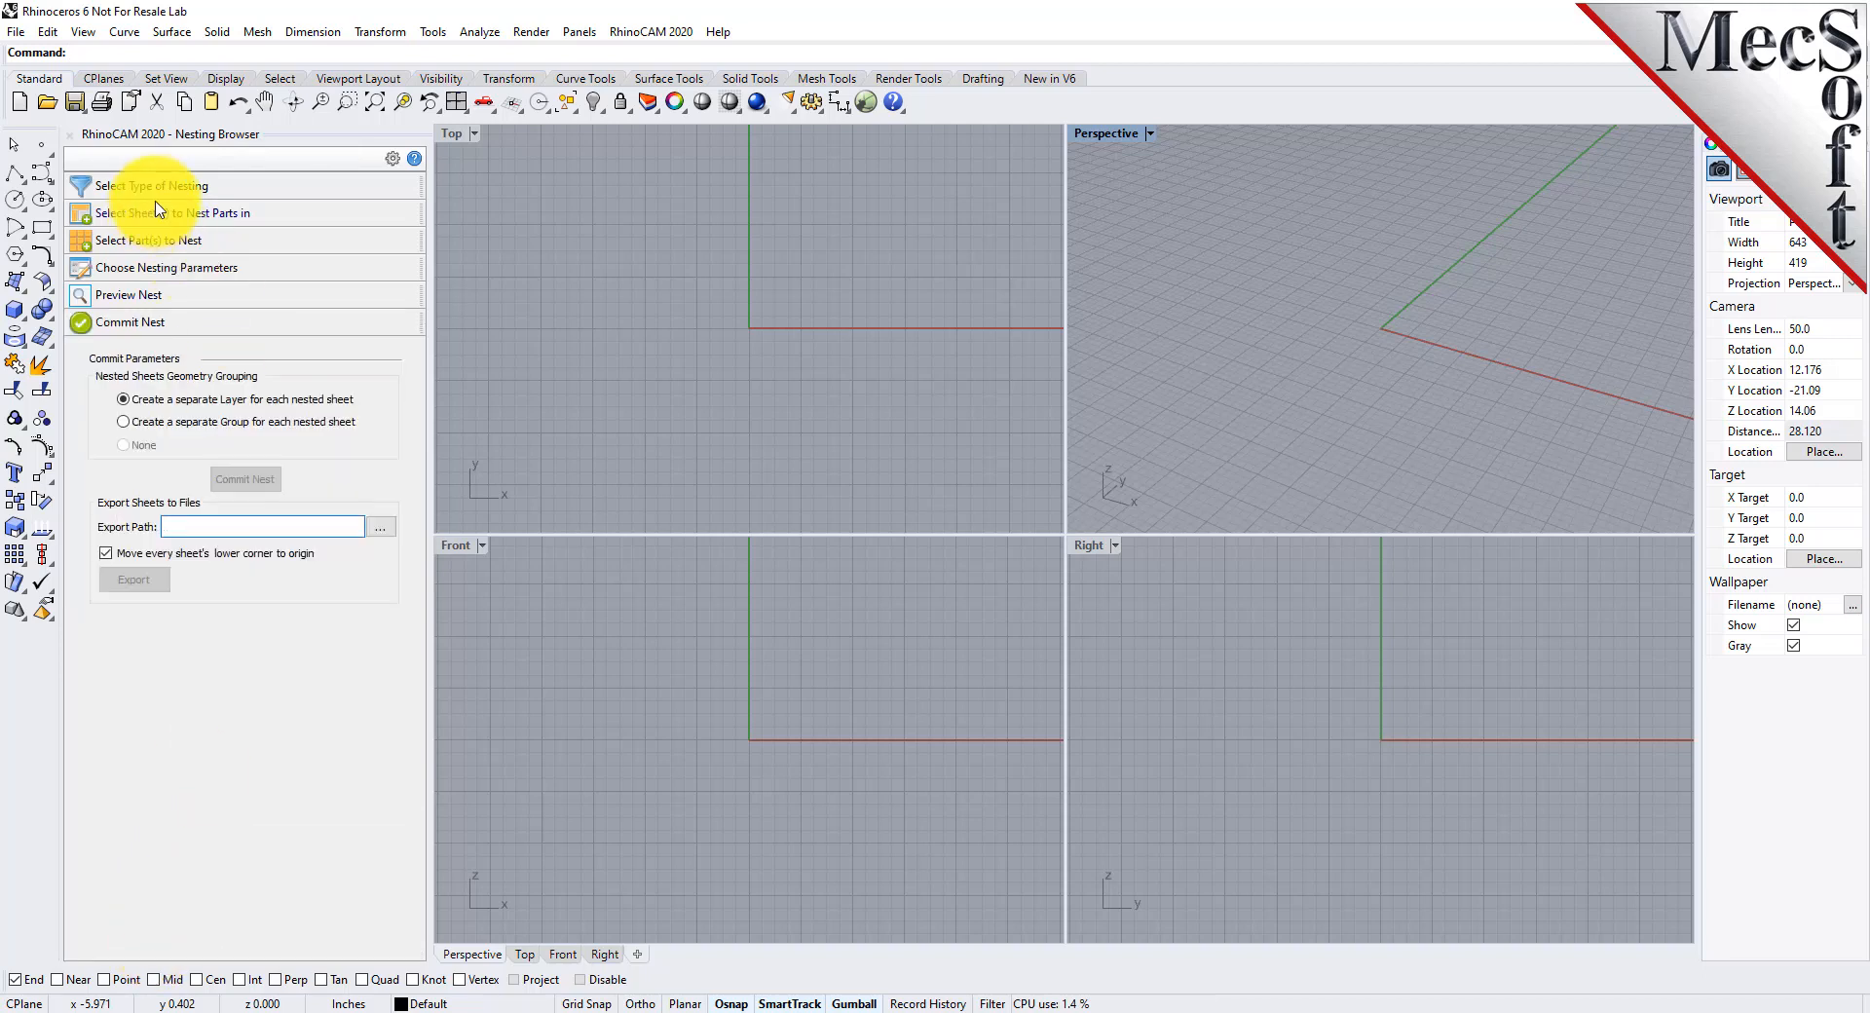
click(171, 190)
mouse_move(428, 443)
mouse_down()
mouse_move(554, 446)
mouse_move(384, 463)
mouse_move(432, 464)
mouse_up()
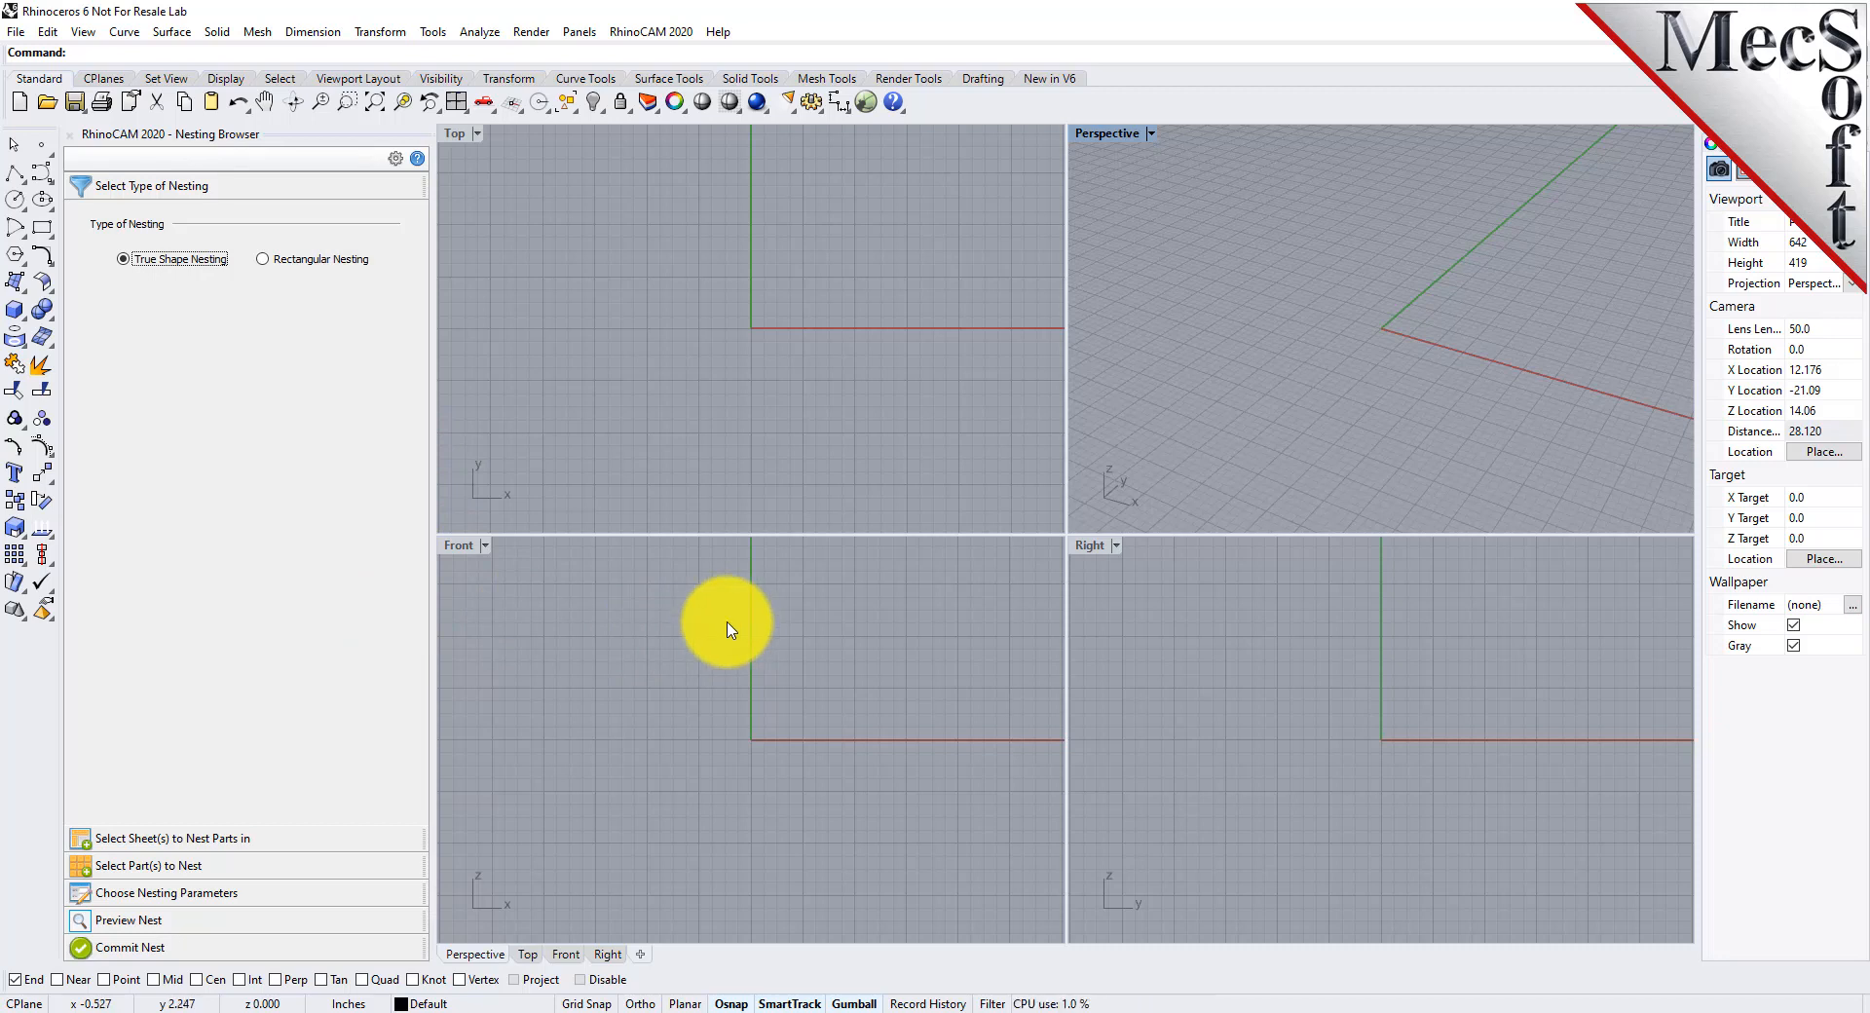
Open the RectangularNESTQuickStartTutorial model from the QuickStart folder
click(47, 105)
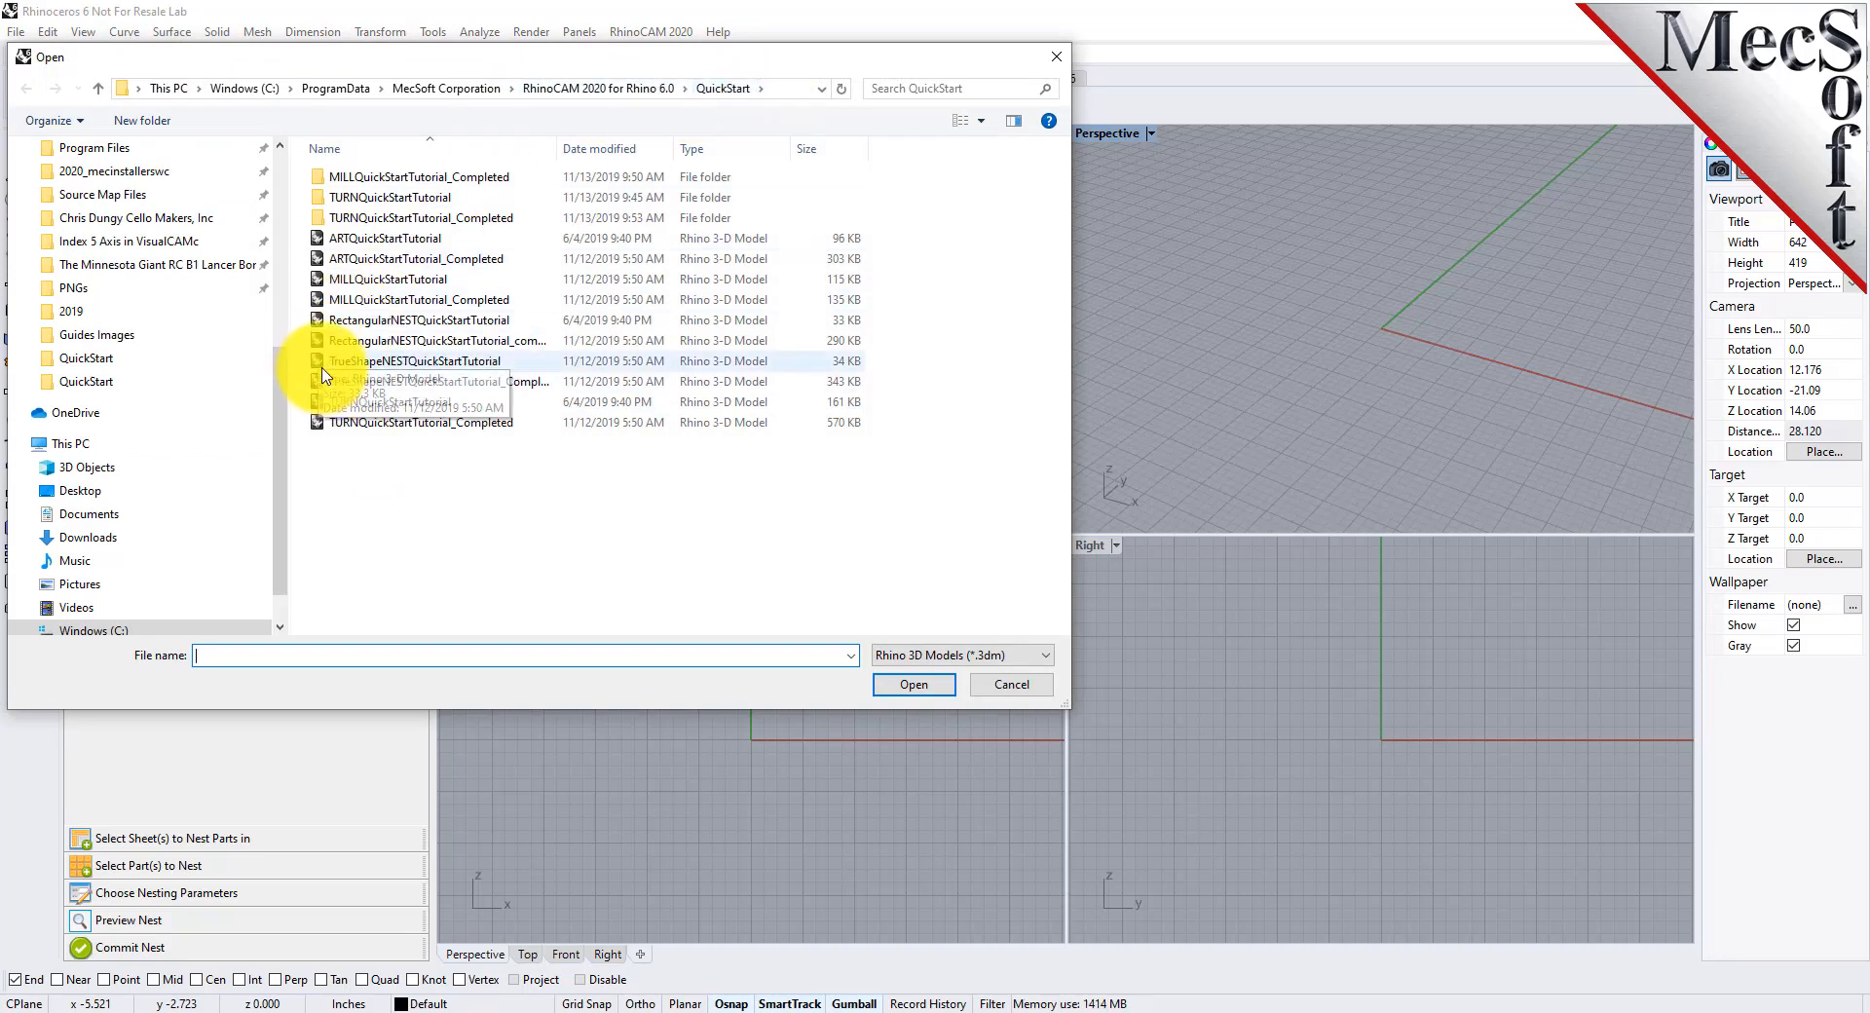
click(343, 324)
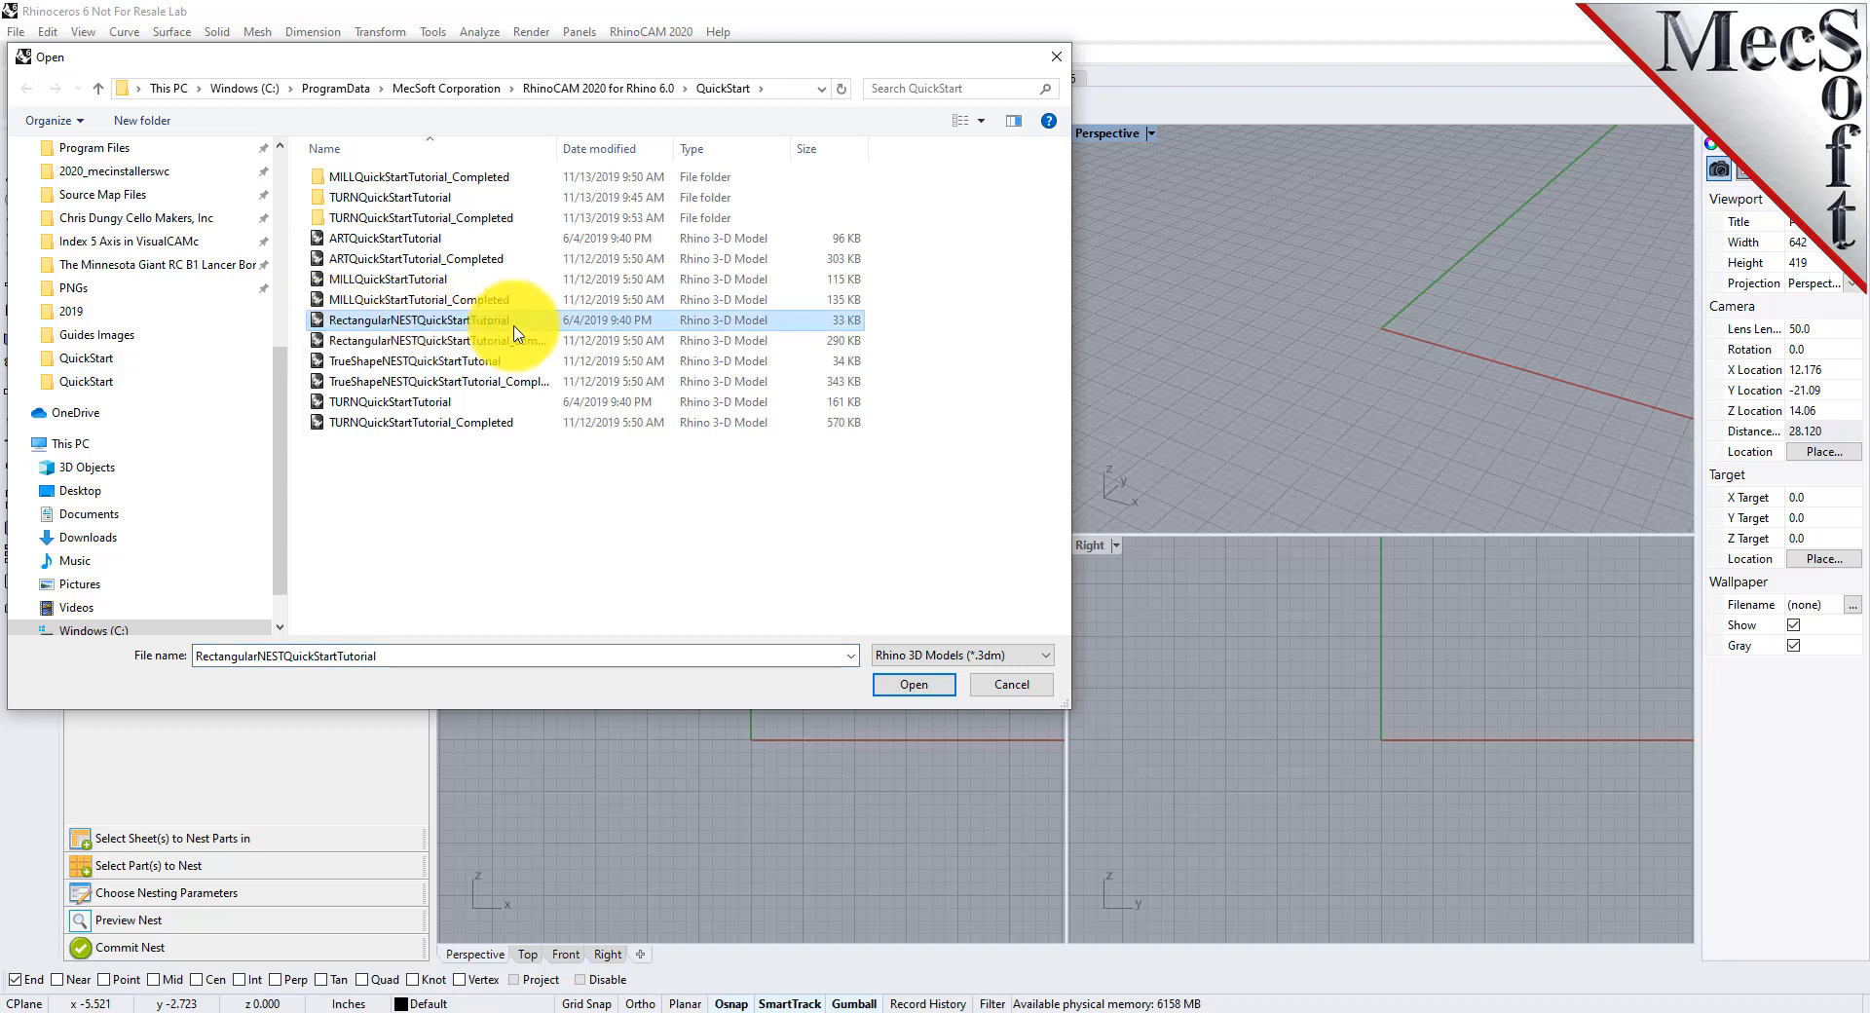
click(923, 694)
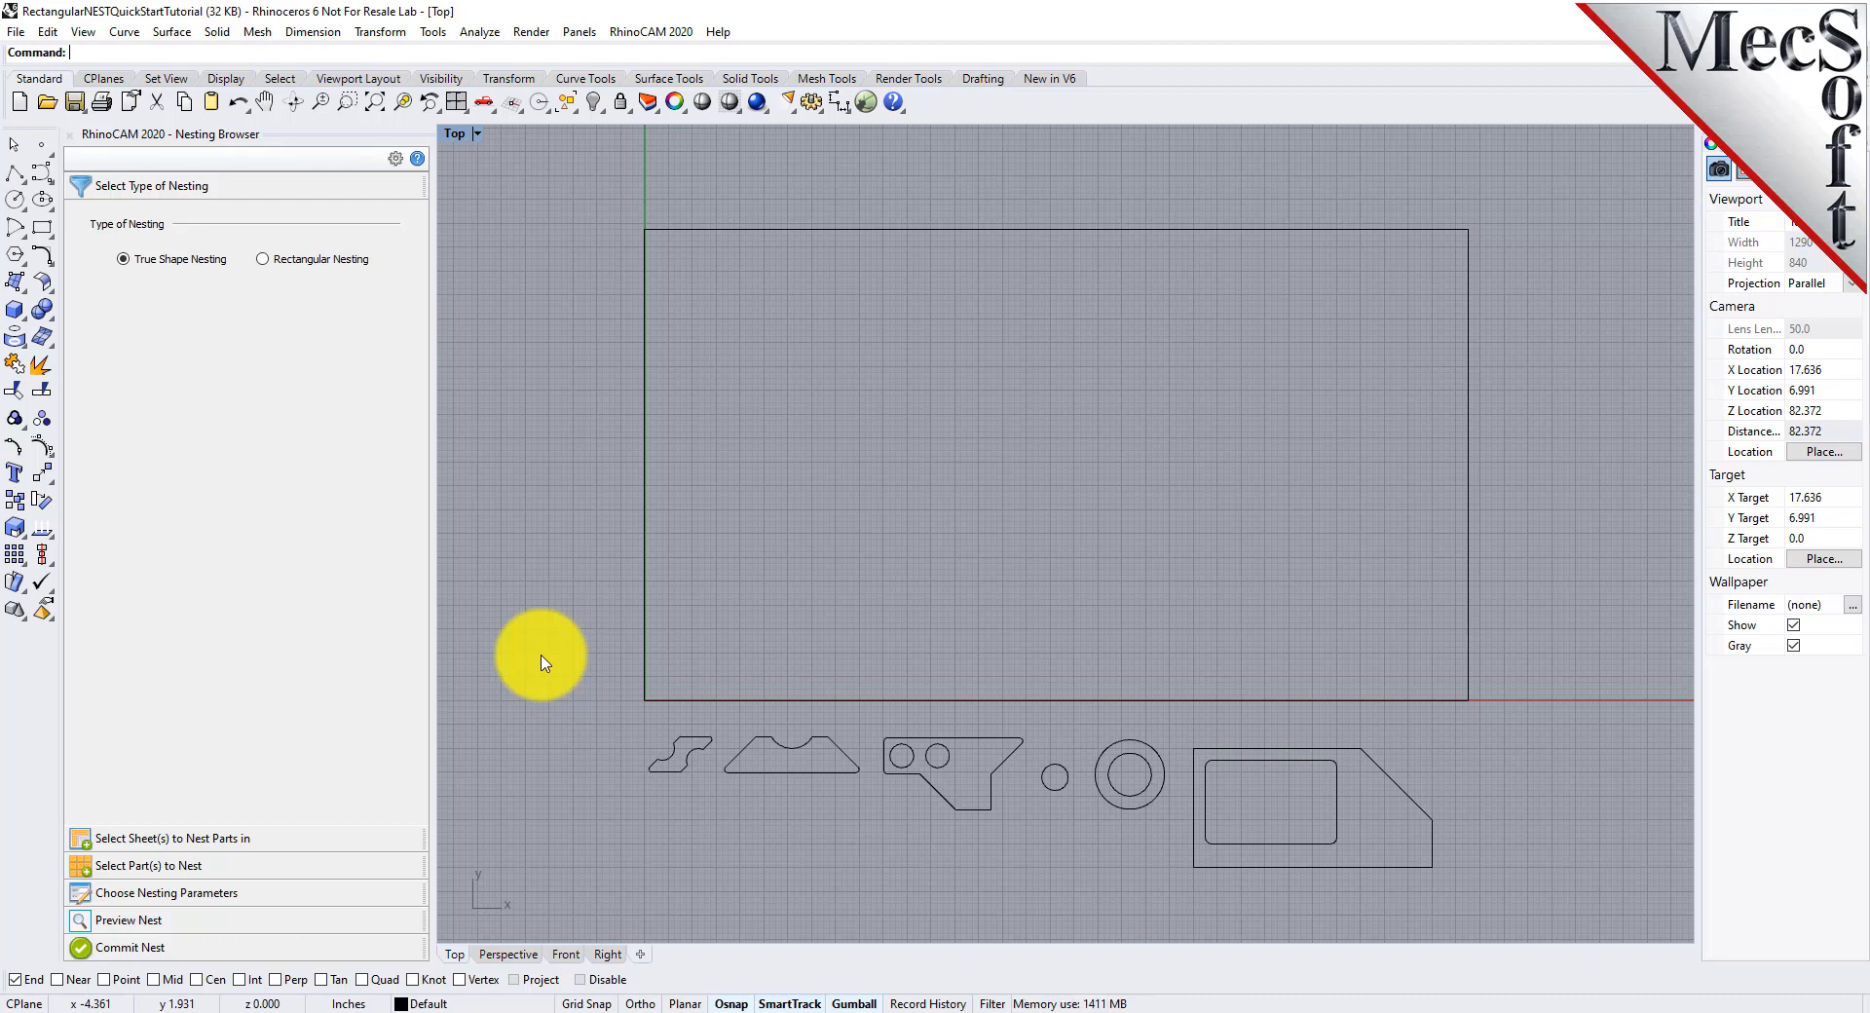
Examine the large sheet rectangle and the row of part curves beneath it by selecting each set, leaving nothing selected
click(1096, 230)
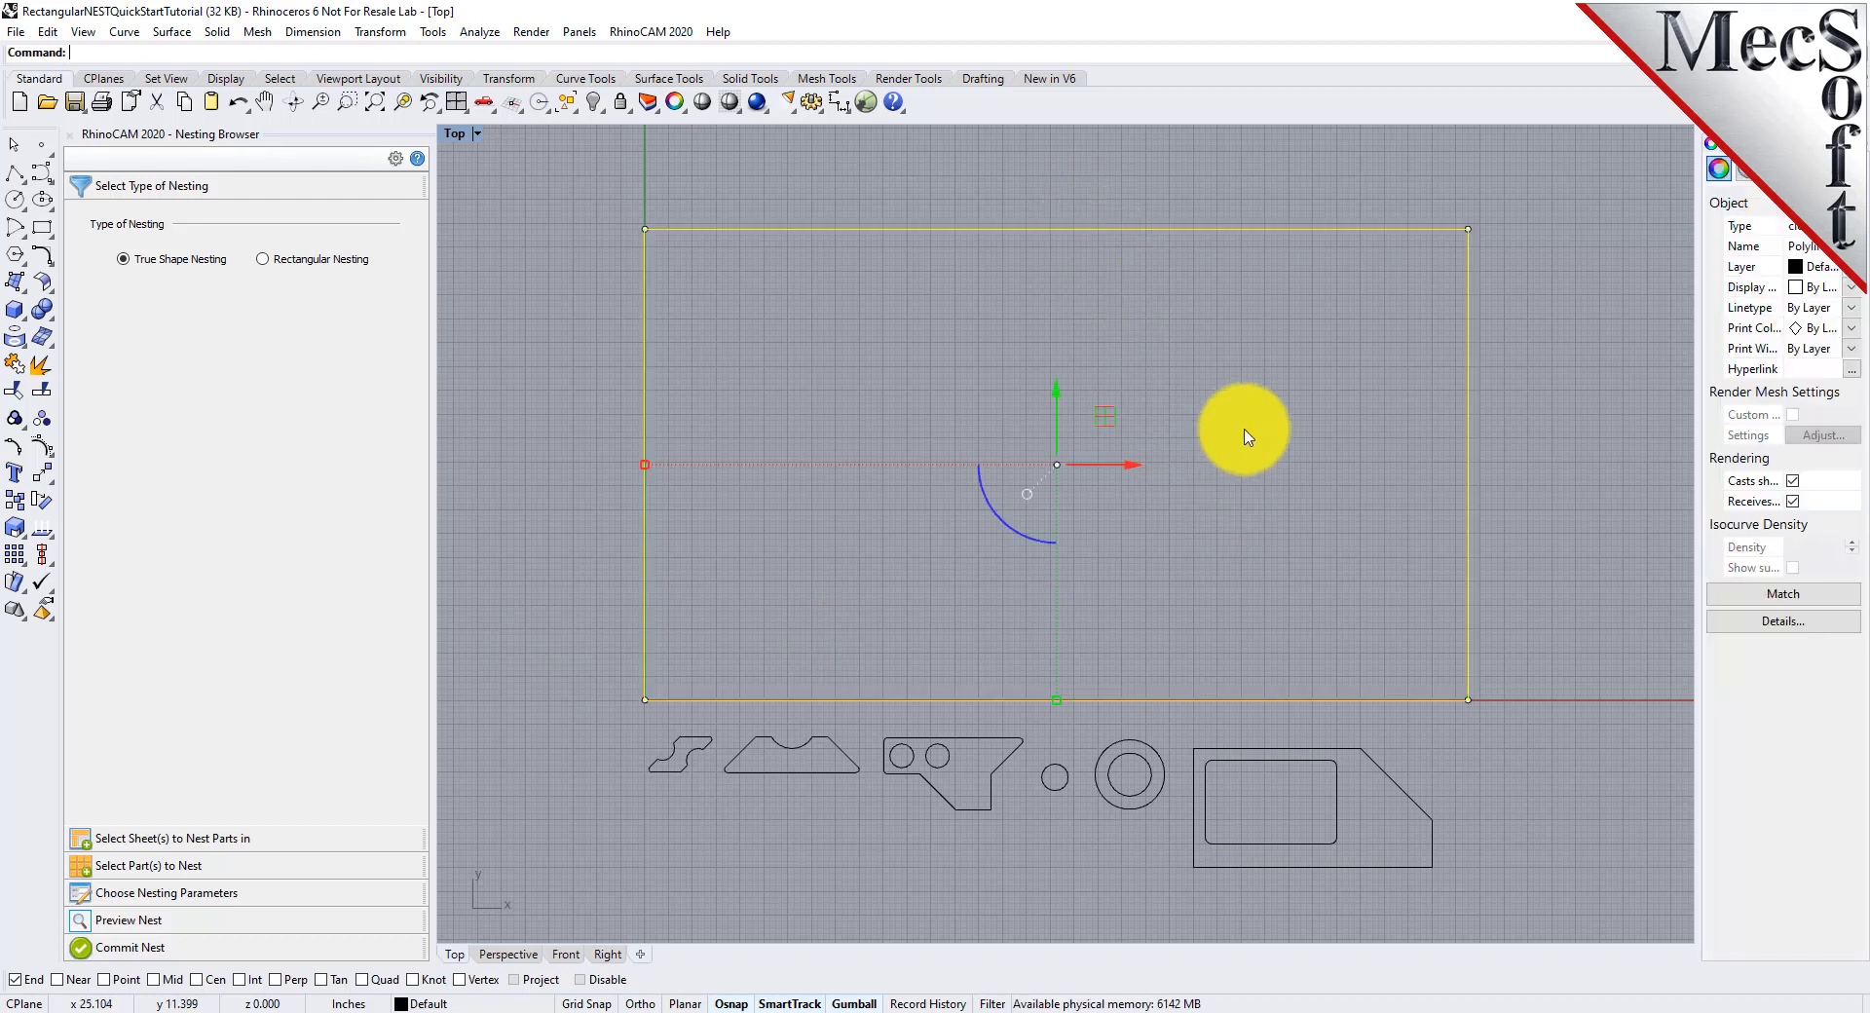
click(1250, 428)
drag(623, 885, 1583, 732)
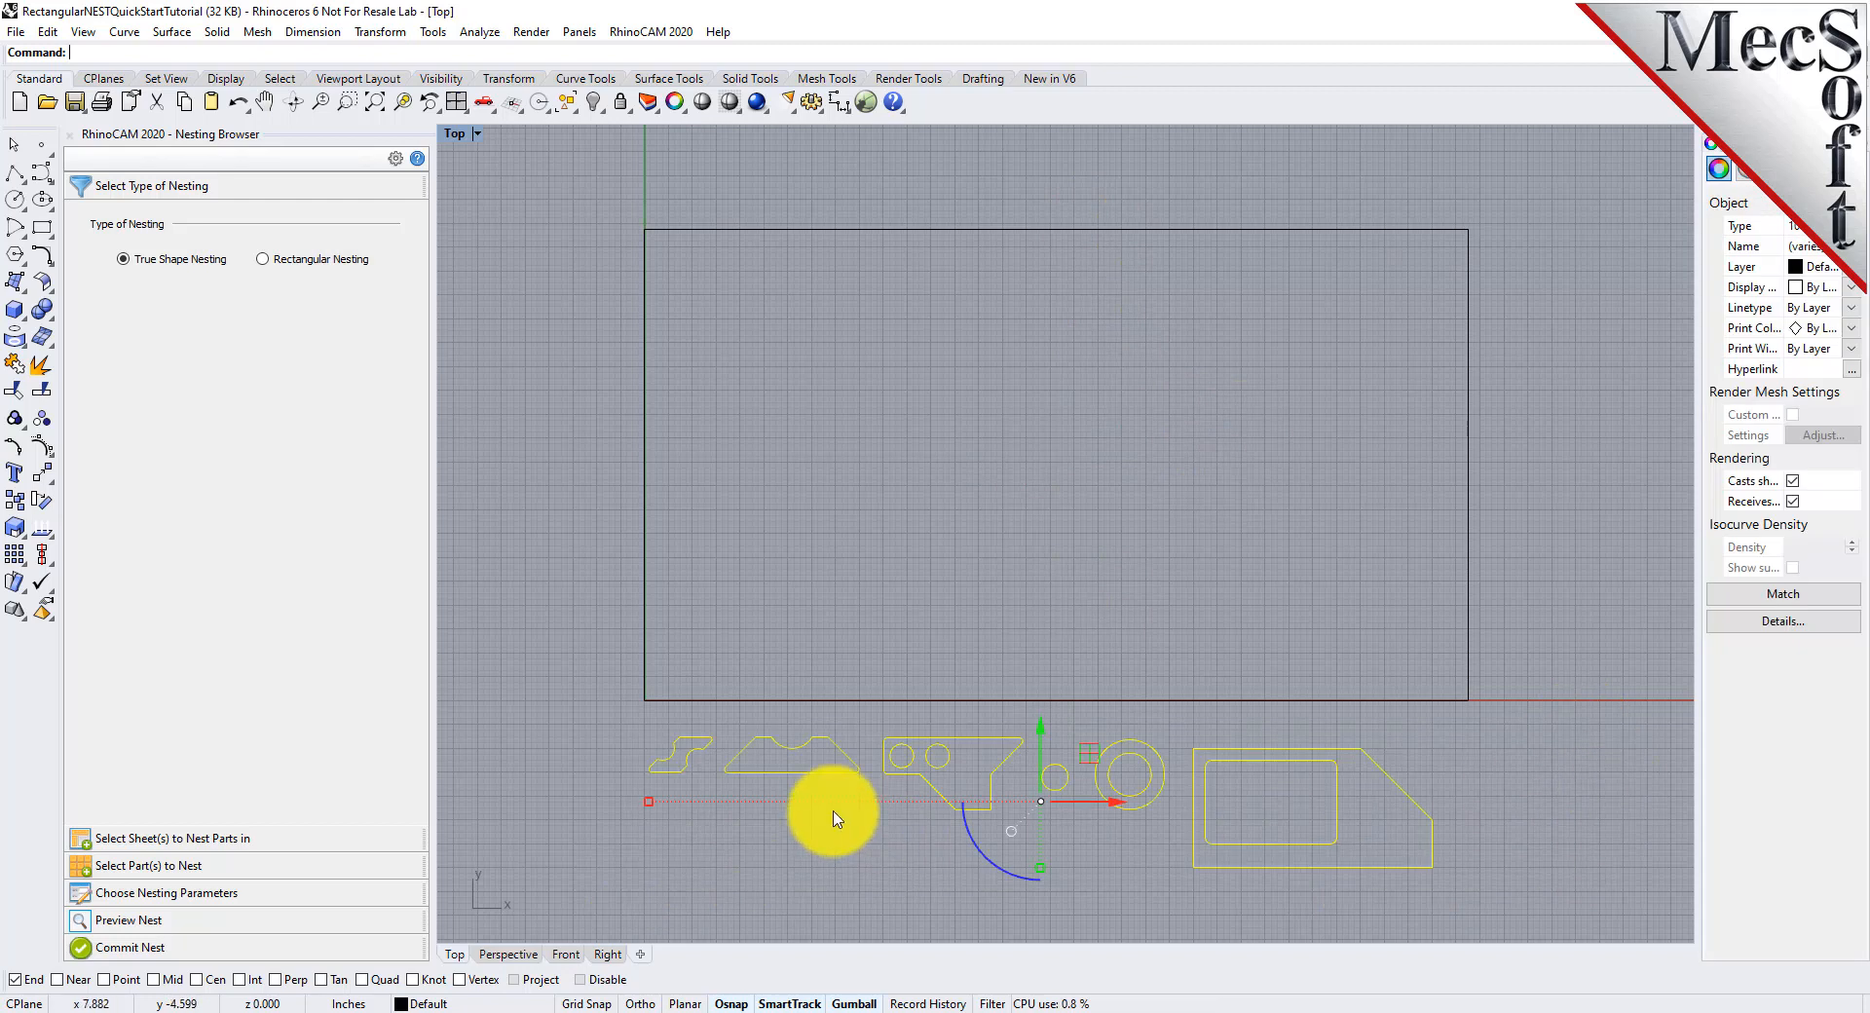
click(849, 839)
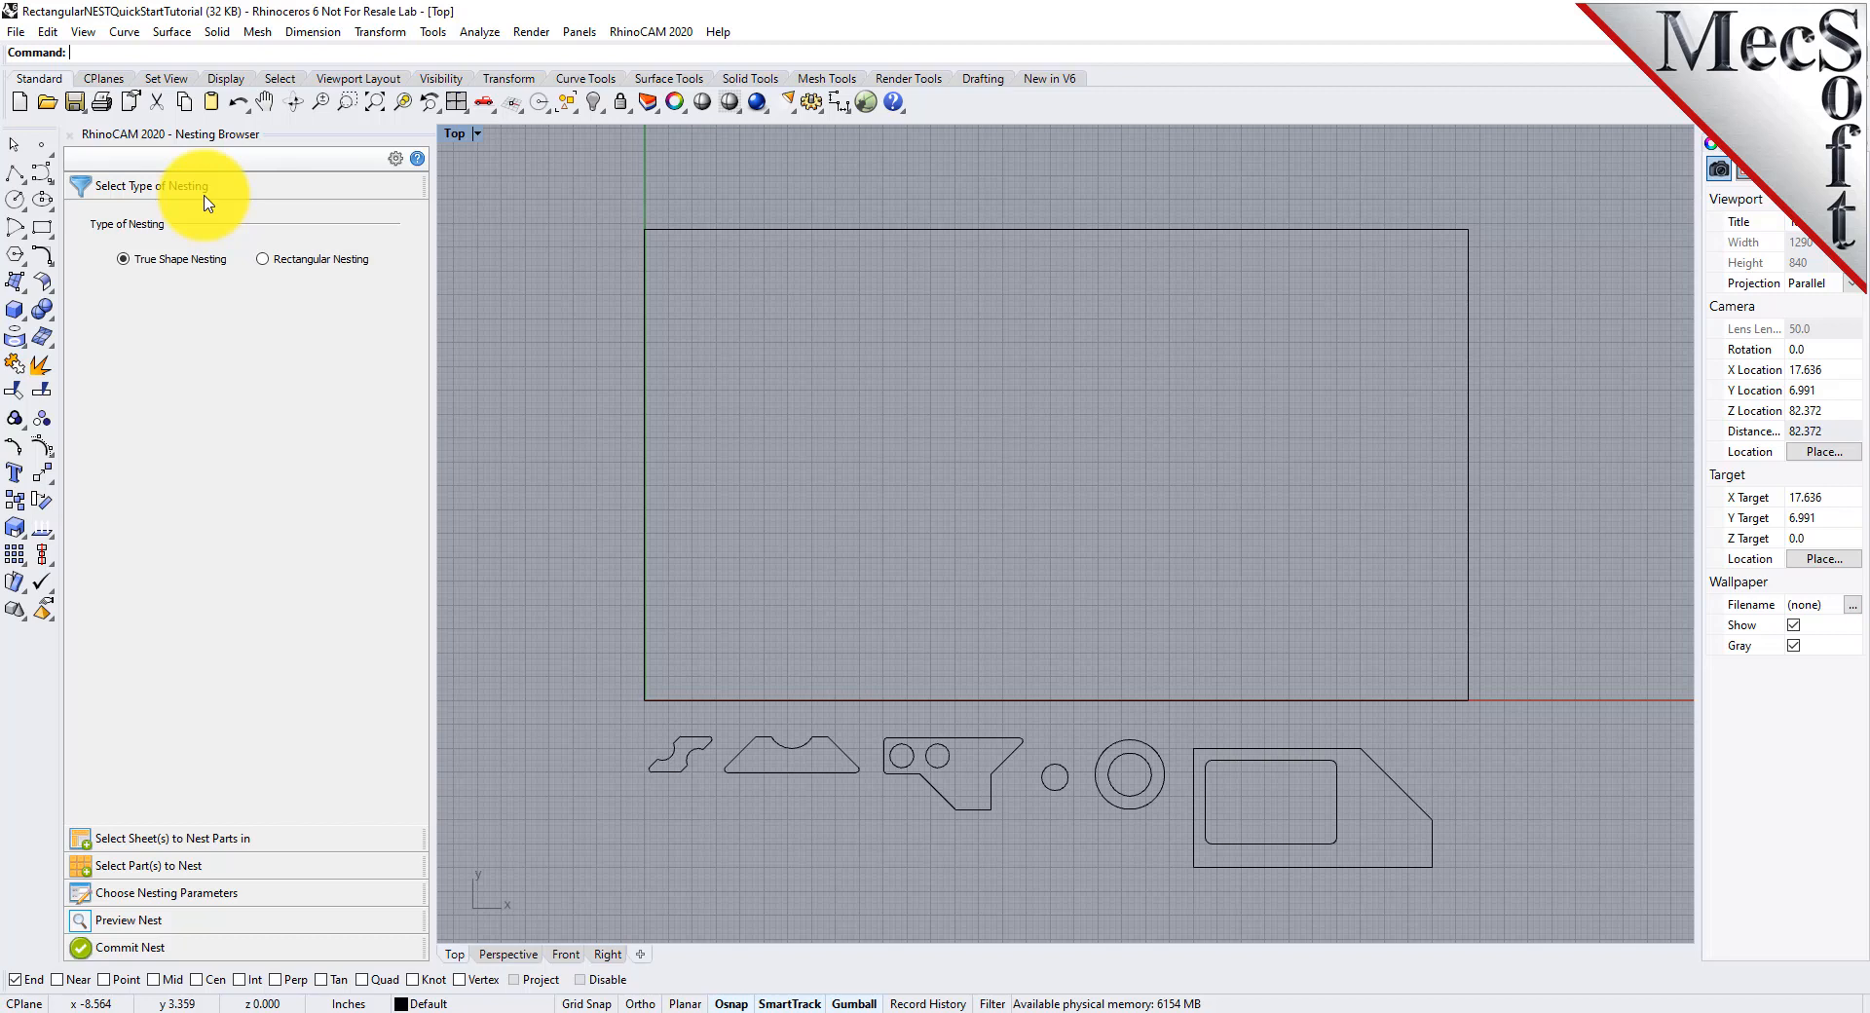
Set the type of nesting to Rectangular Nesting and consult the help topic about selecting the nesting type
click(262, 260)
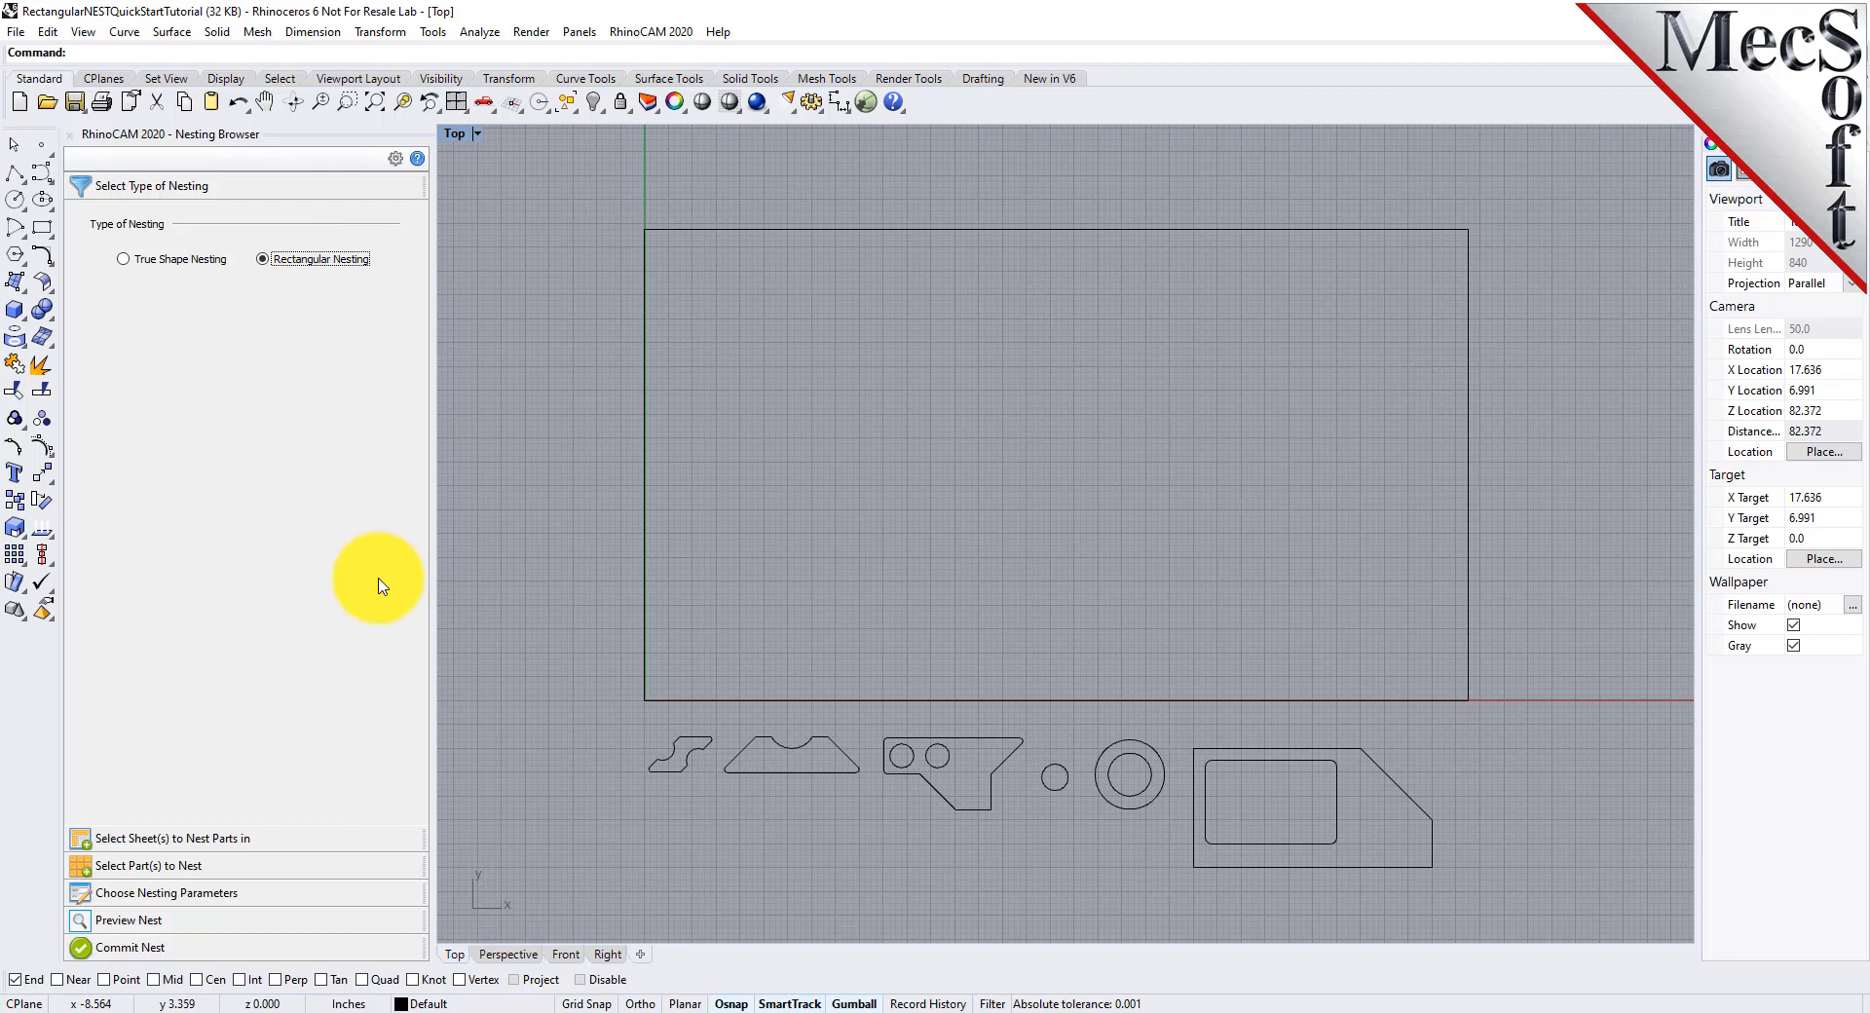
click(417, 160)
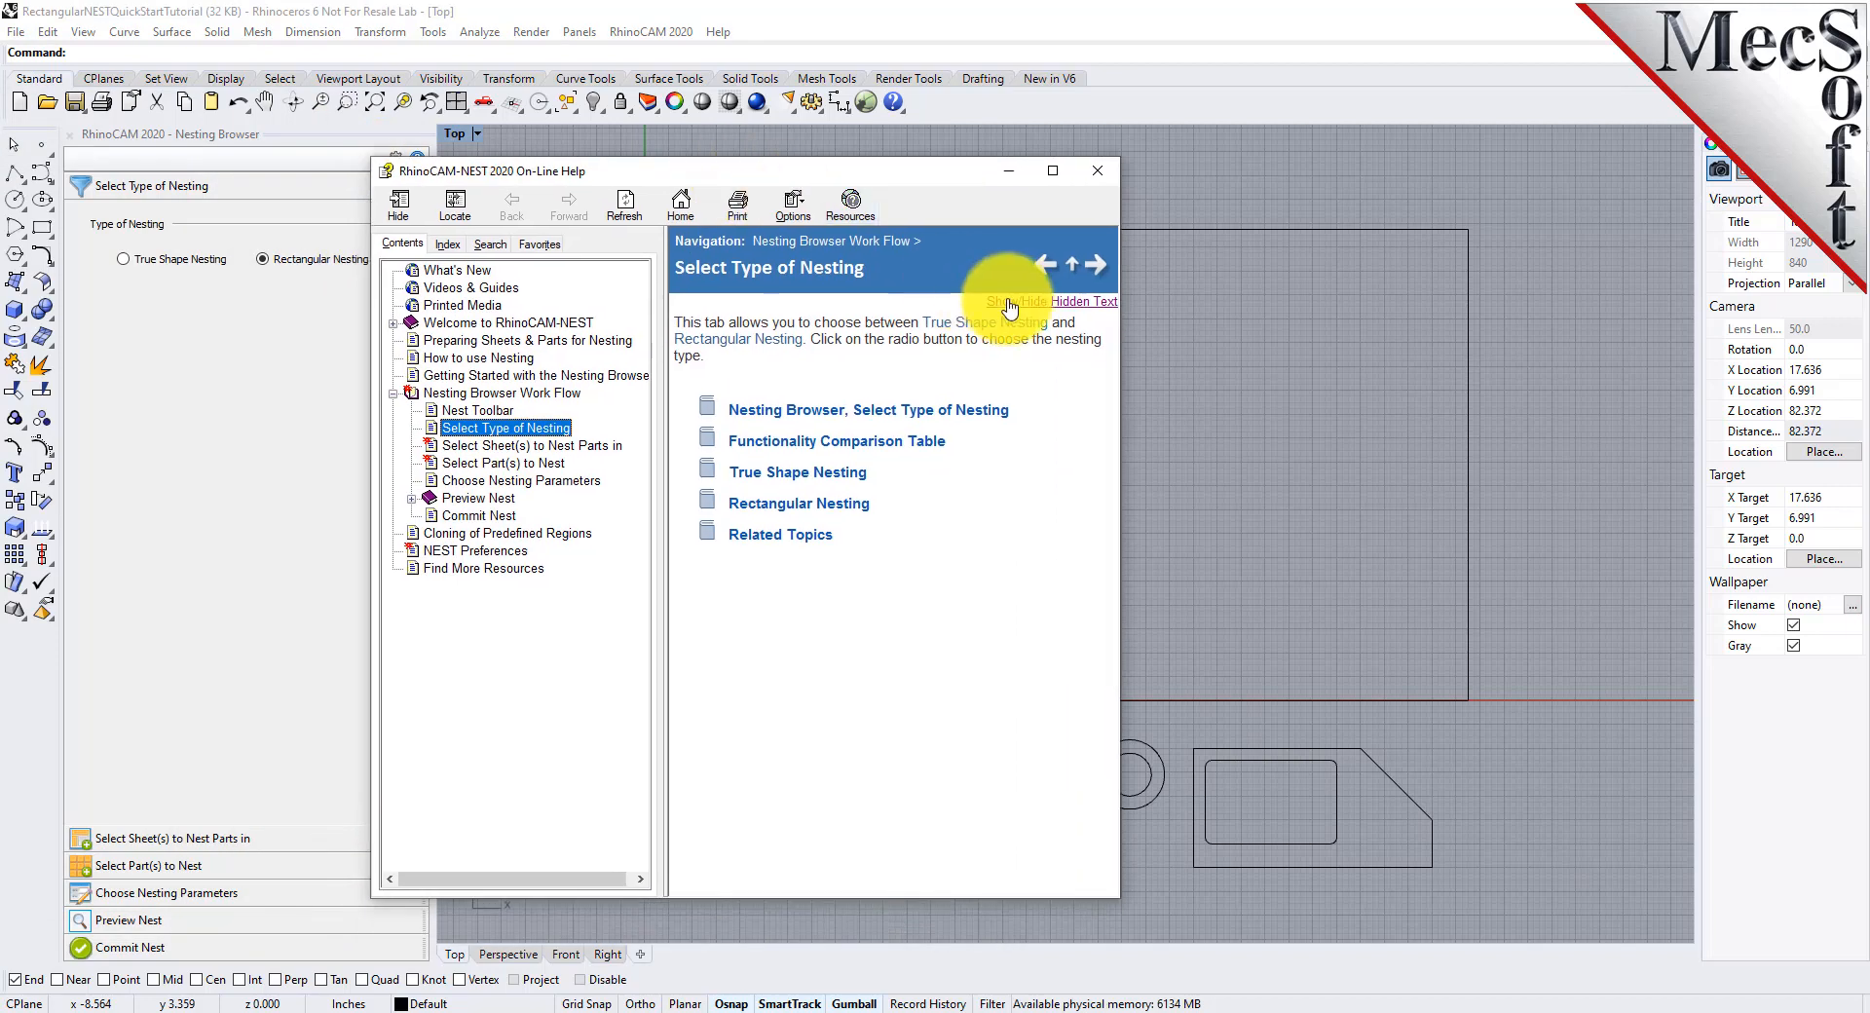
click(1009, 308)
scroll(951, 389, down, 10)
scroll(955, 443, up, 10)
click(1097, 170)
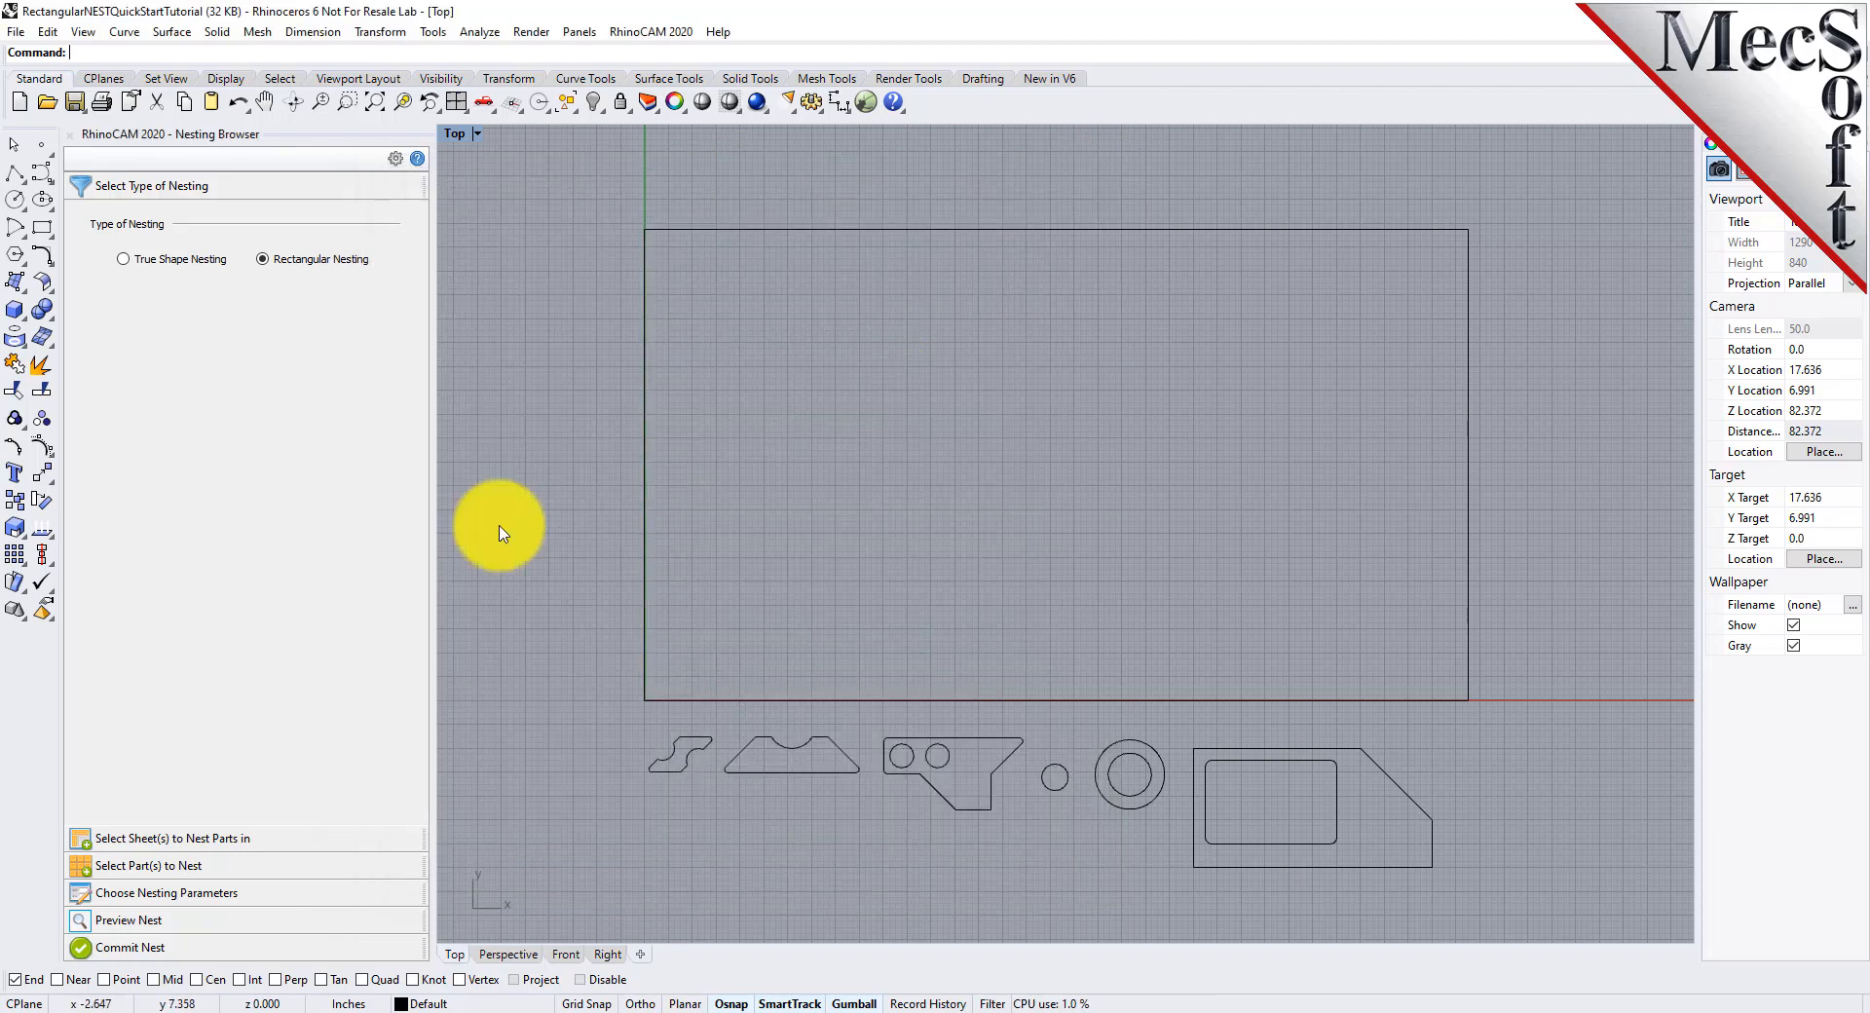
Add the large rectangle curve as the sheet to nest parts in
click(194, 839)
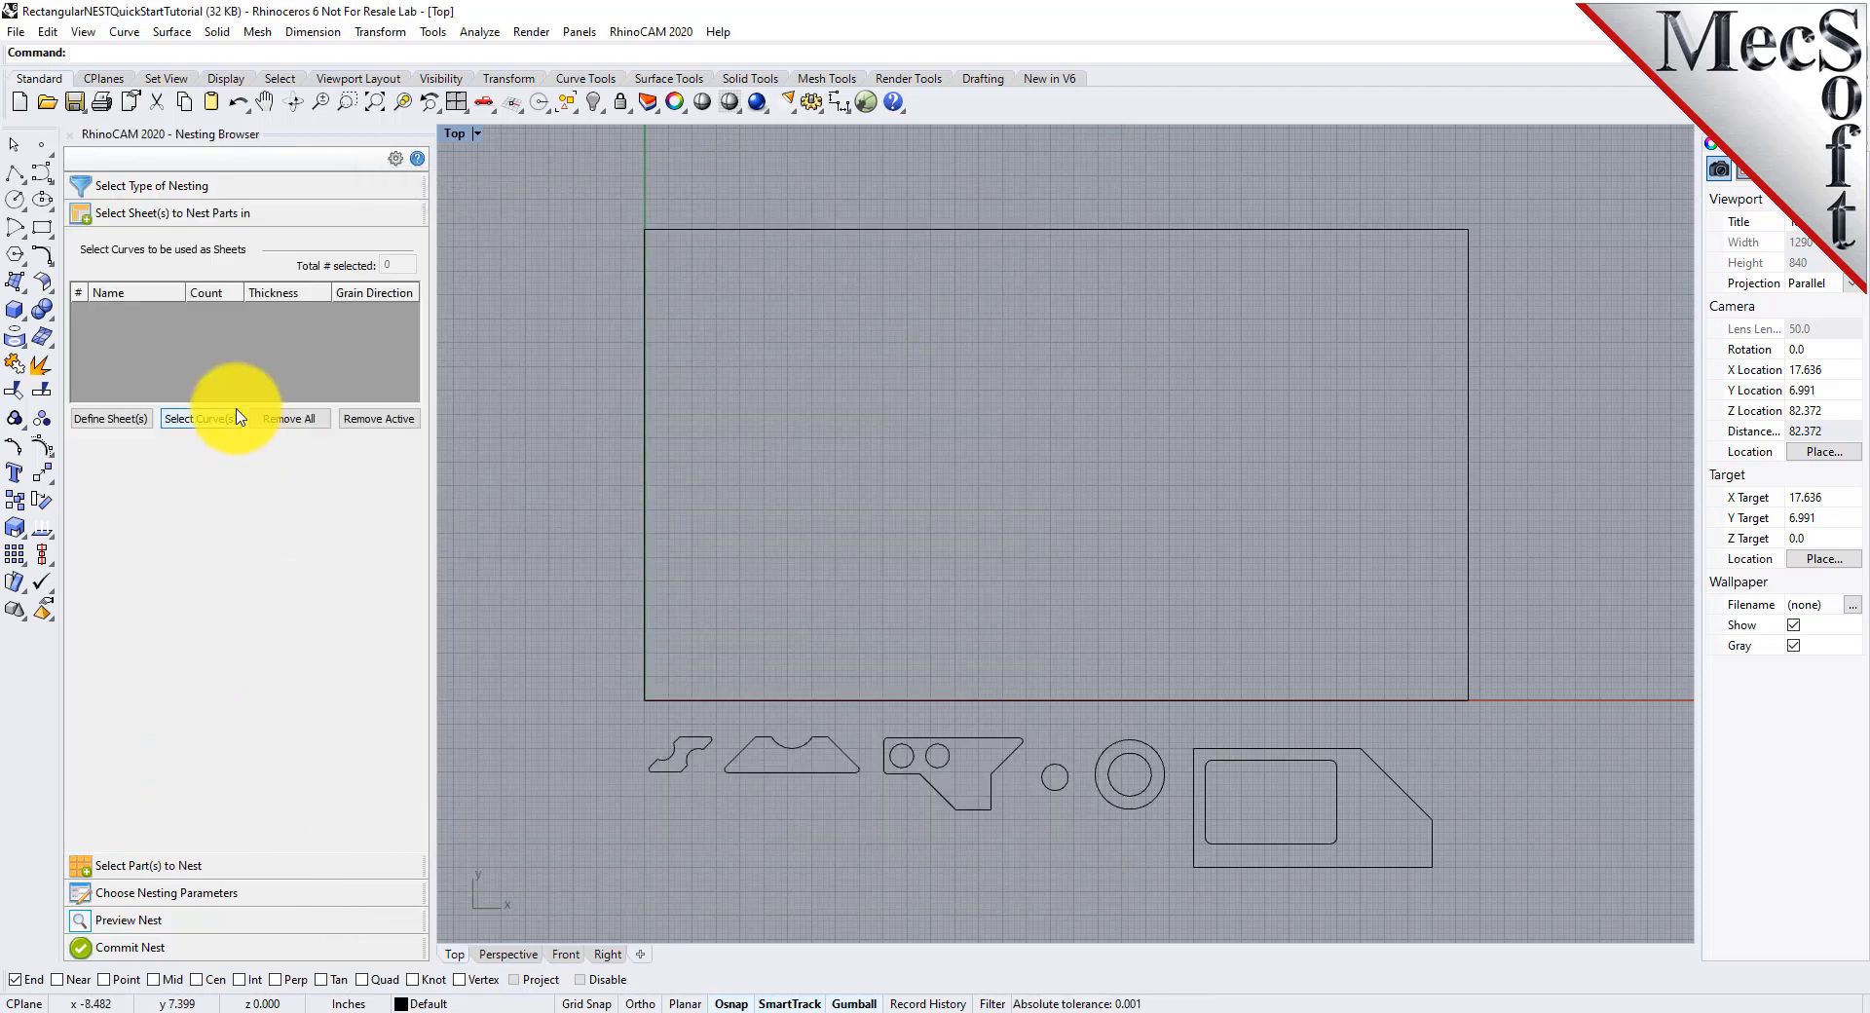
click(208, 422)
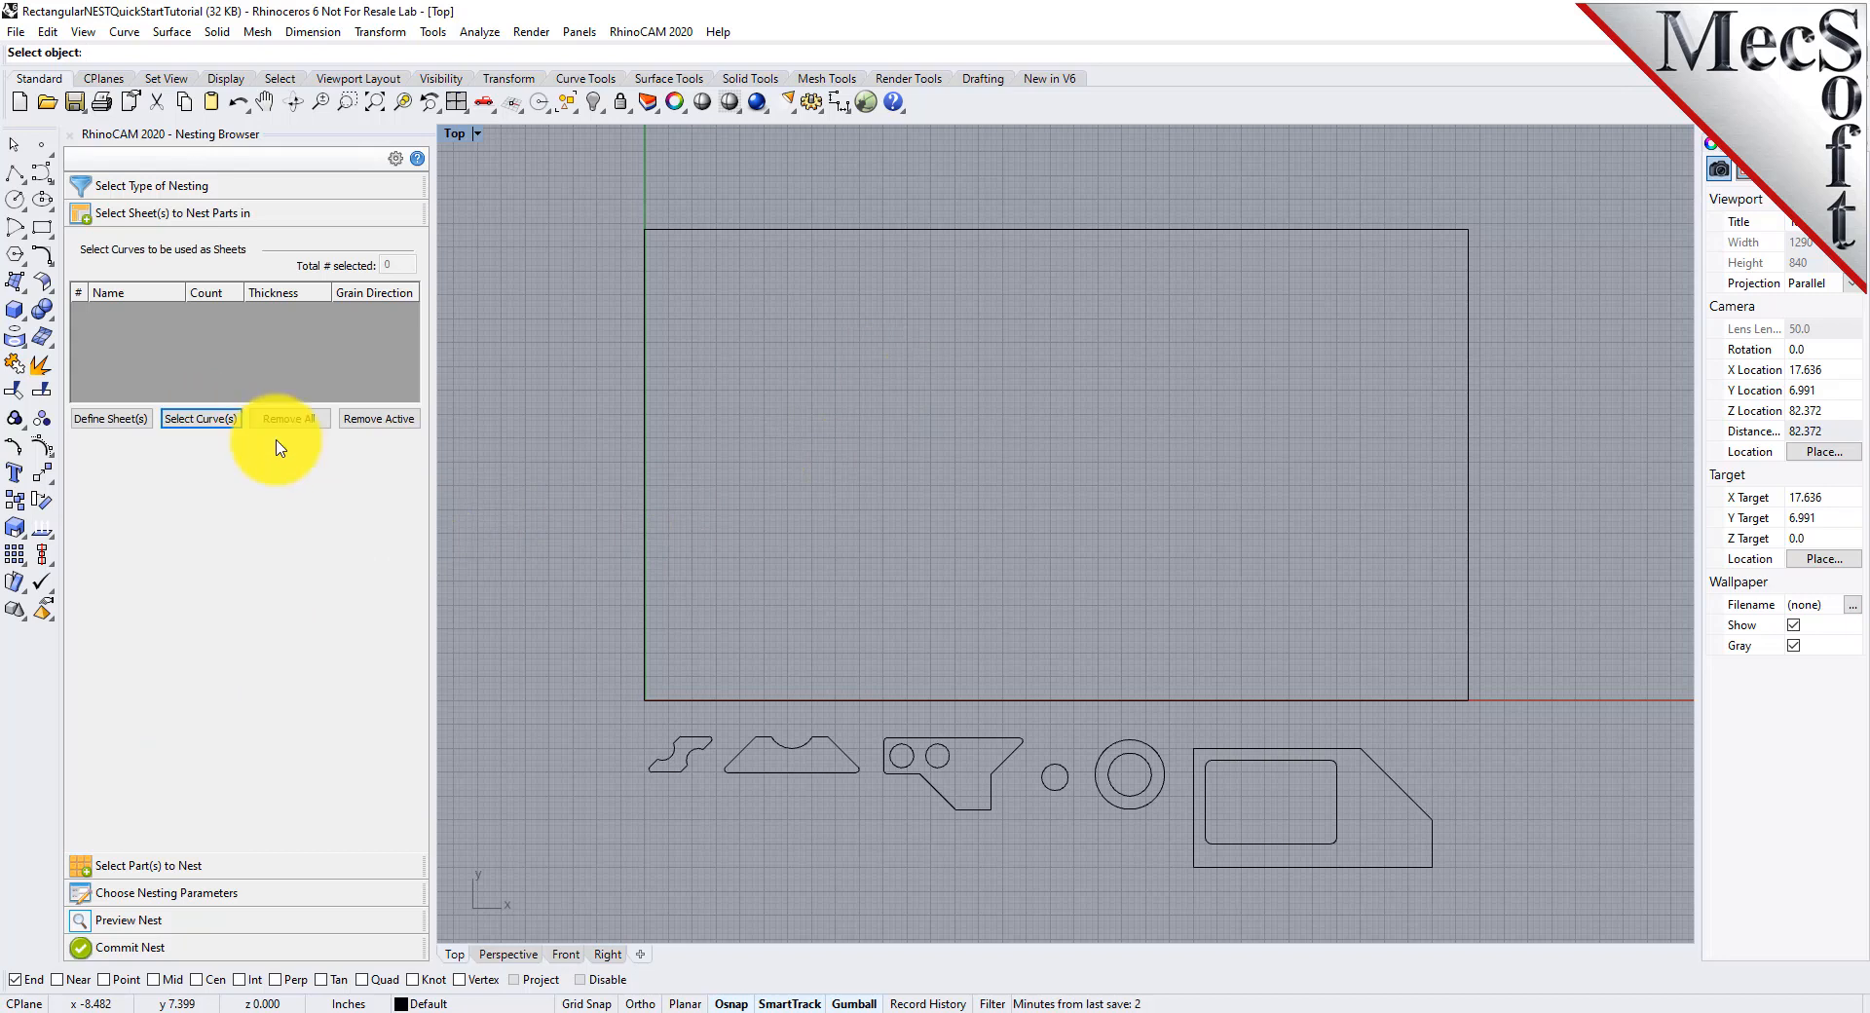
click(906, 230)
key(Return)
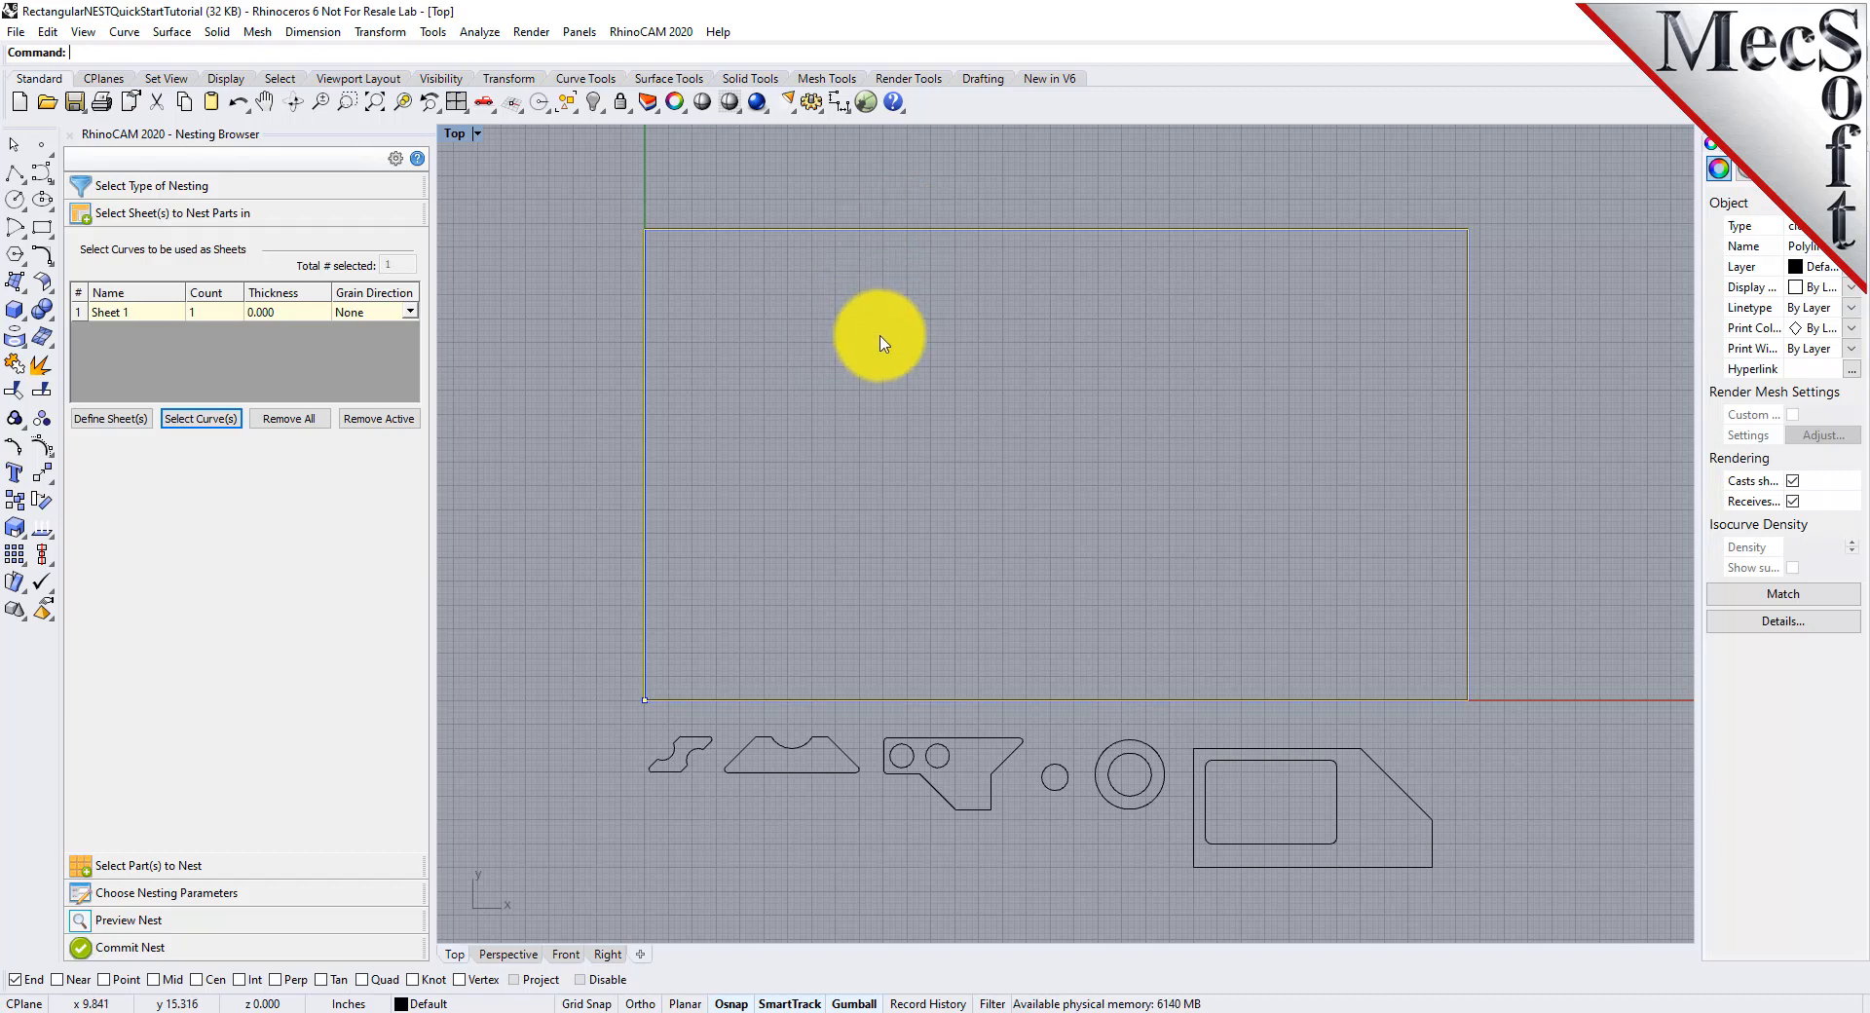
click(881, 341)
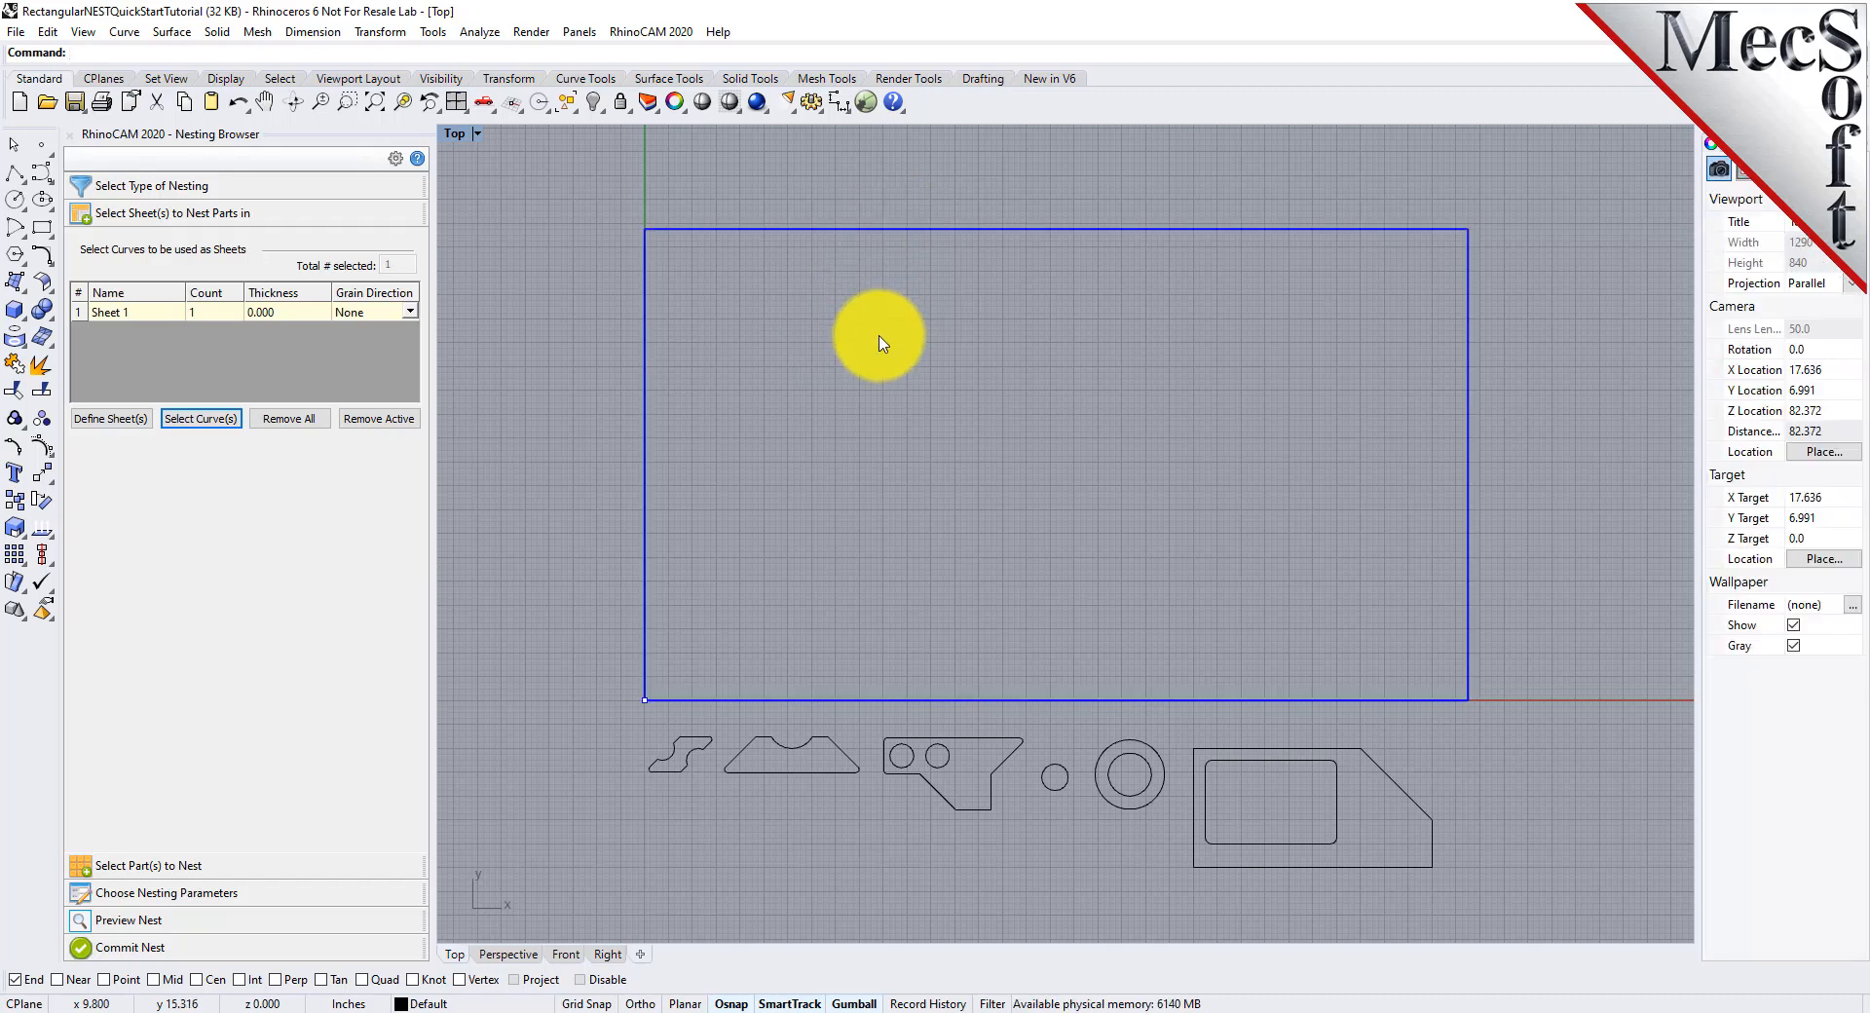
Set the count of Sheet 1 to 2
click(78, 312)
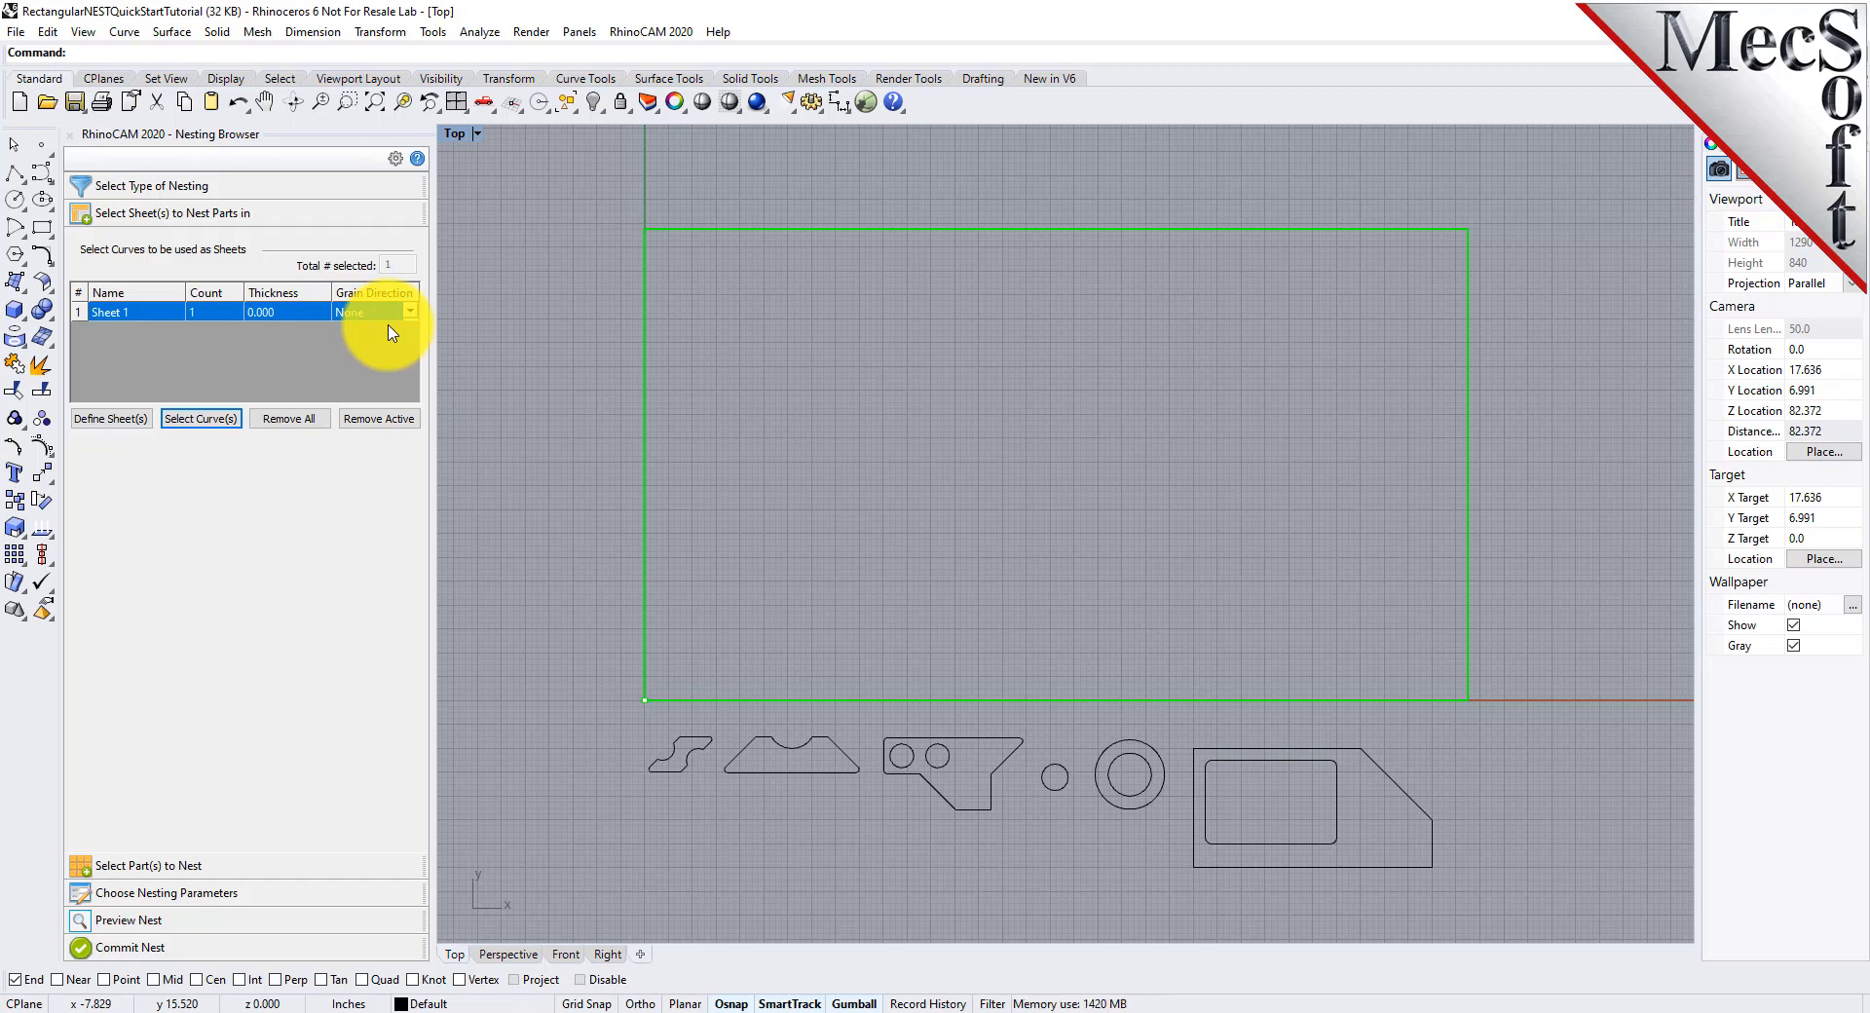
mouse_move(215, 314)
mouse_down()
mouse_move(180, 316)
mouse_move(216, 319)
mouse_up()
text(2)
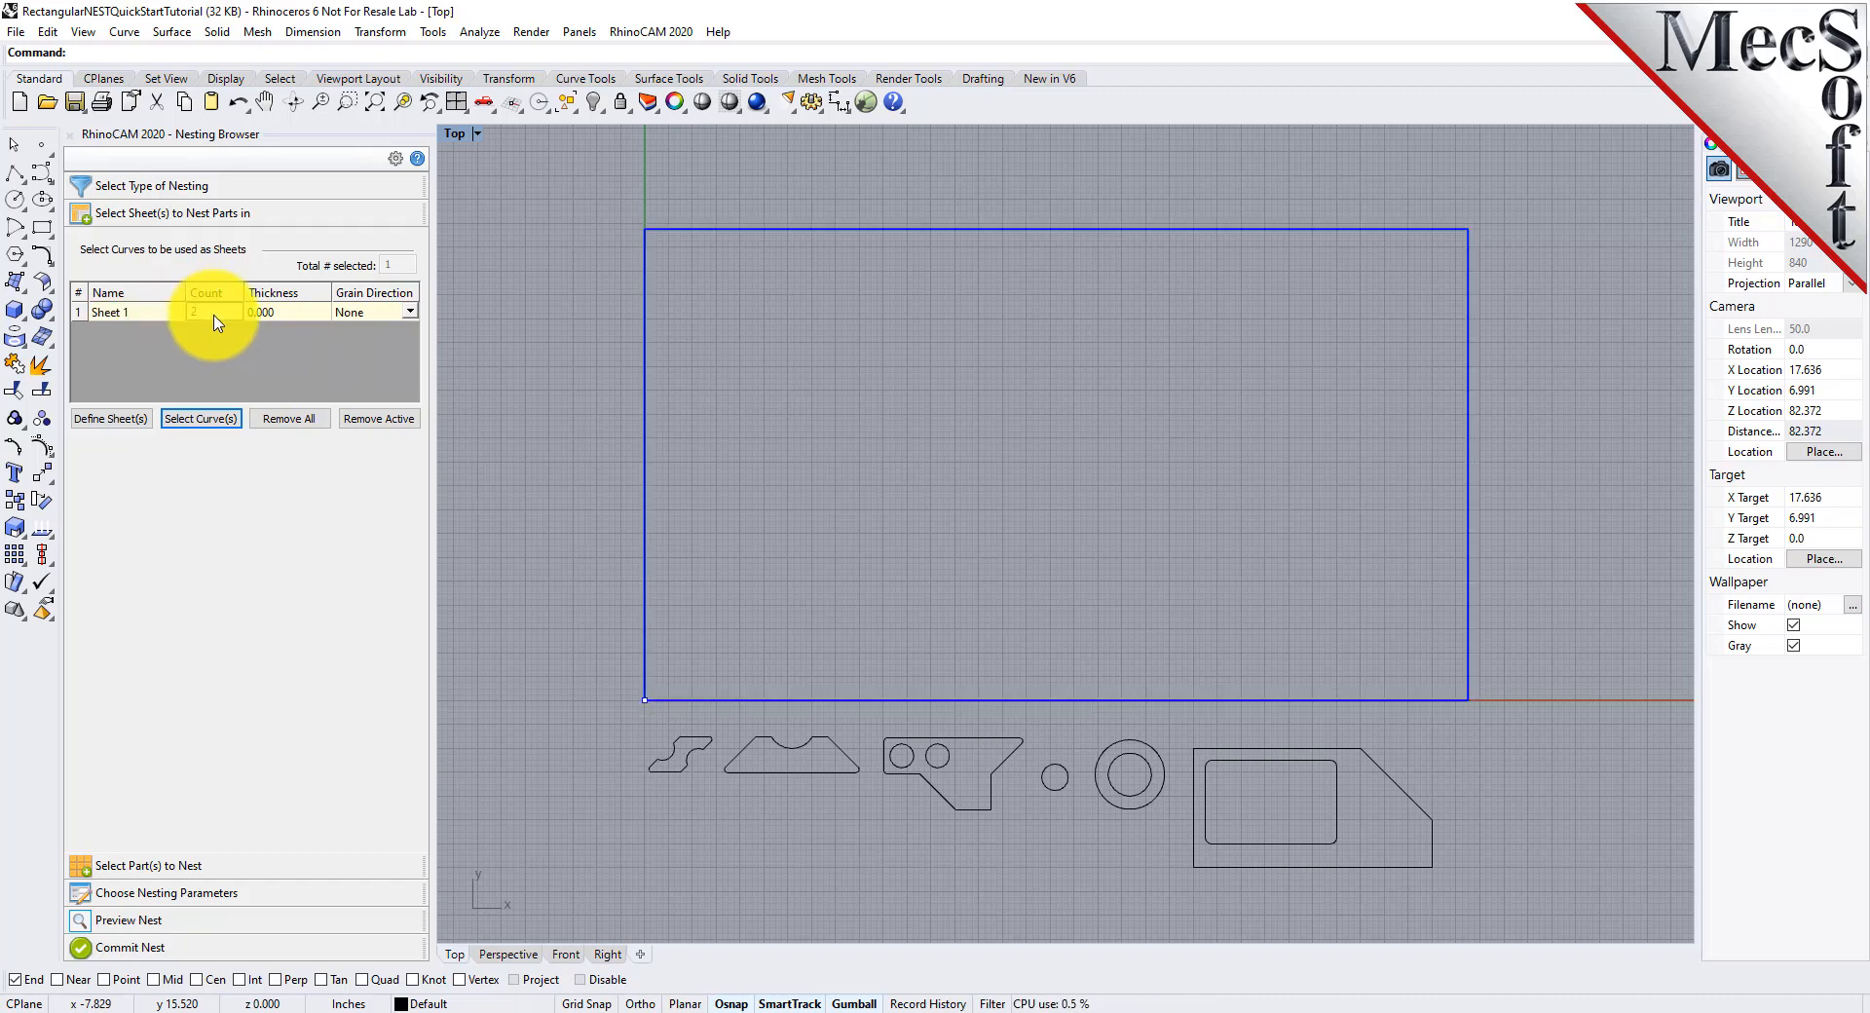
key(Return)
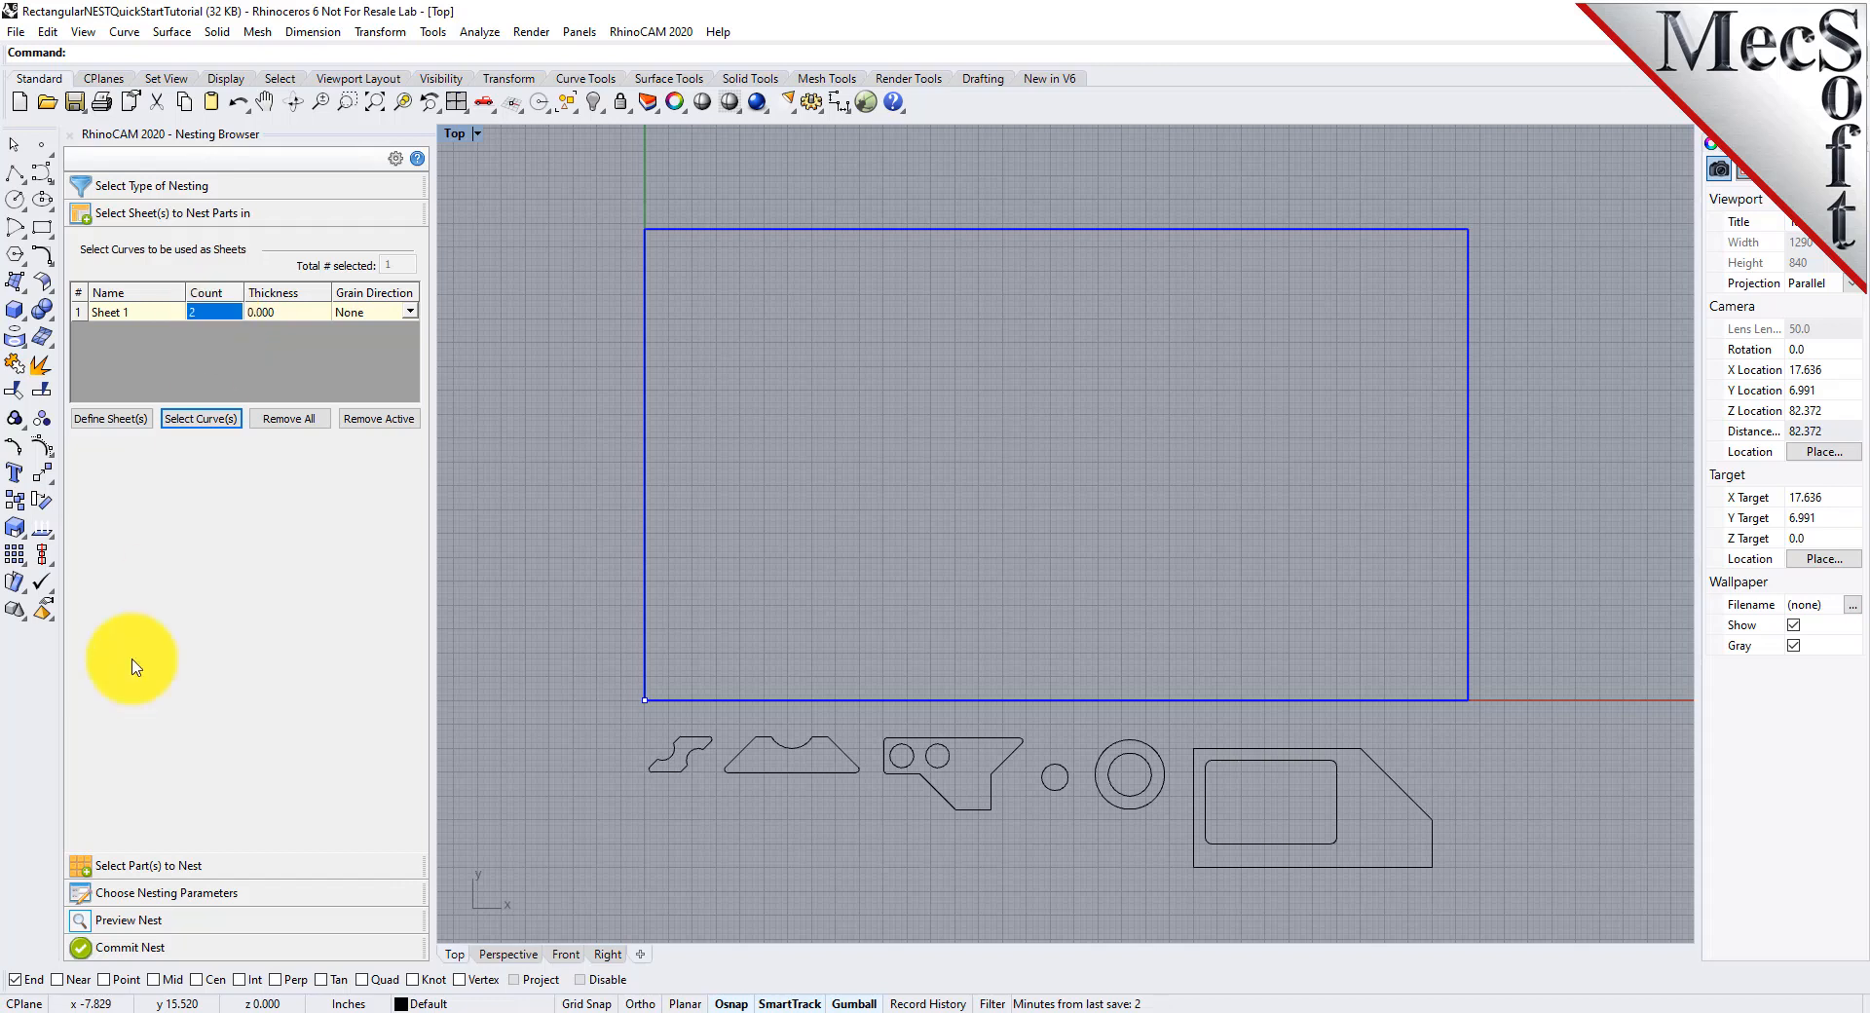
Add all the curves below the sheet rectangle as the parts to nest
click(163, 868)
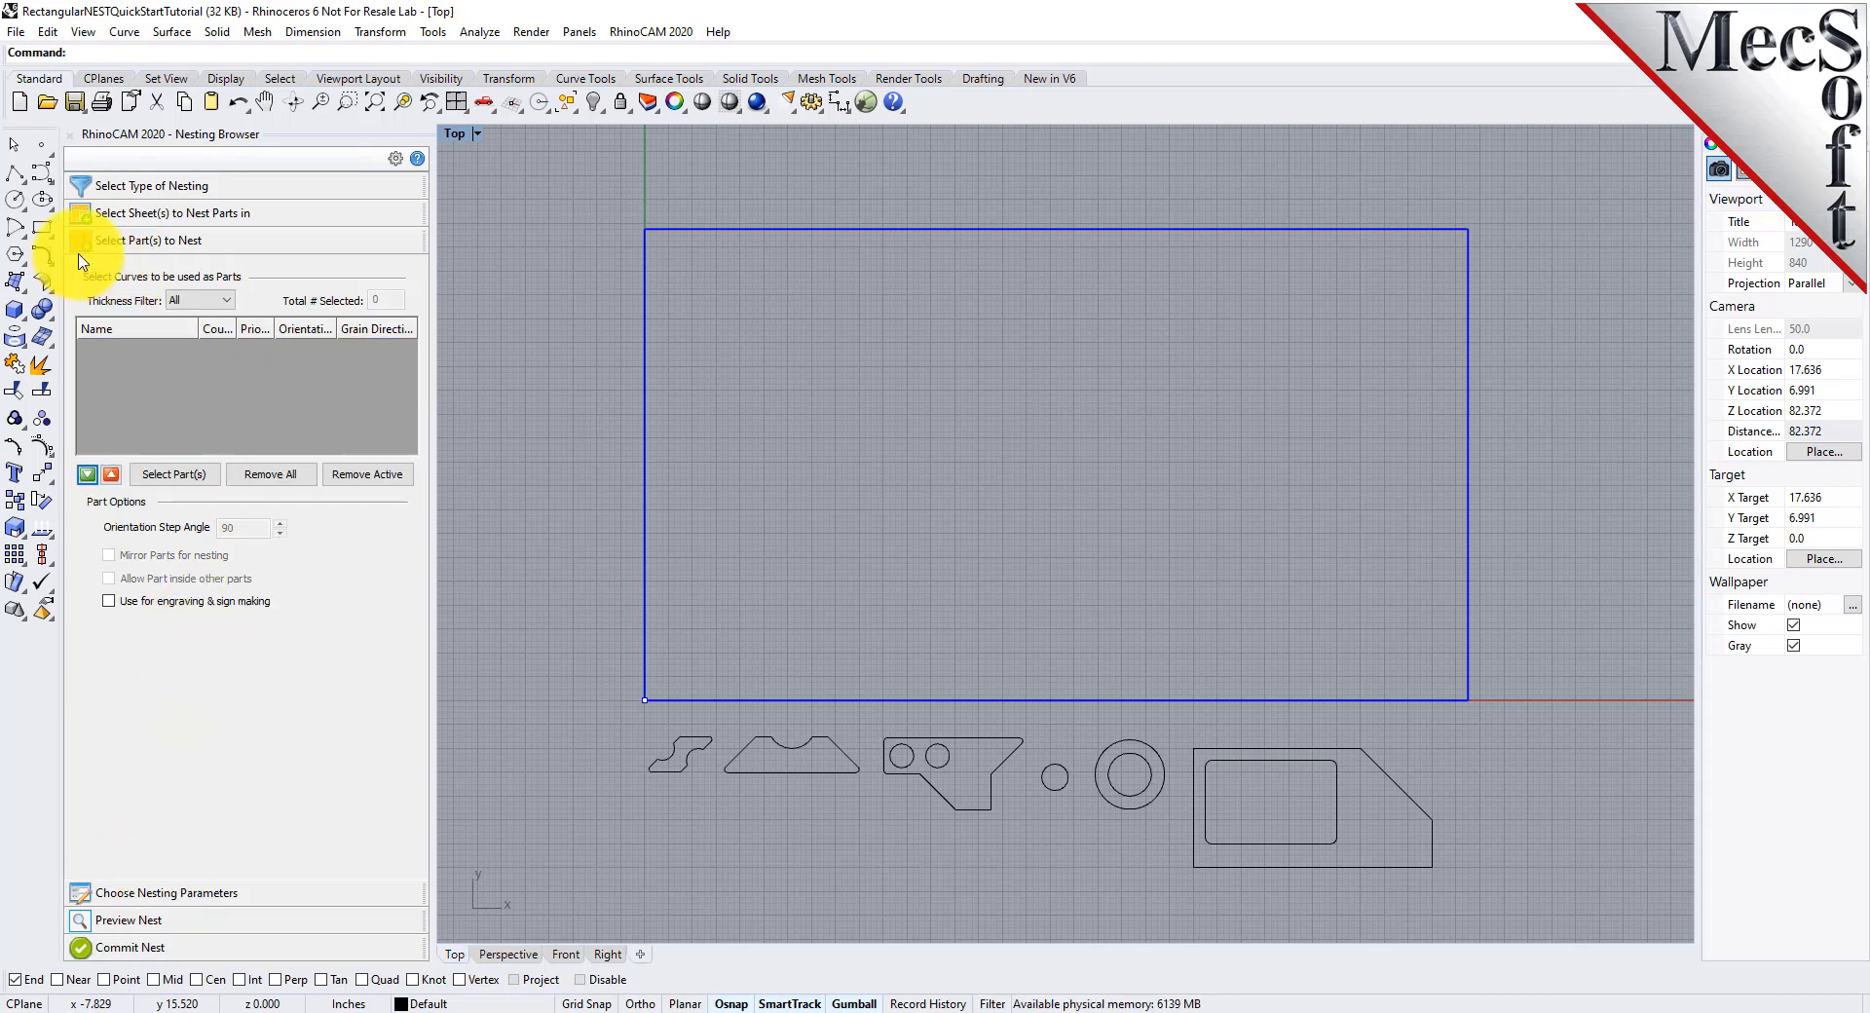
click(191, 477)
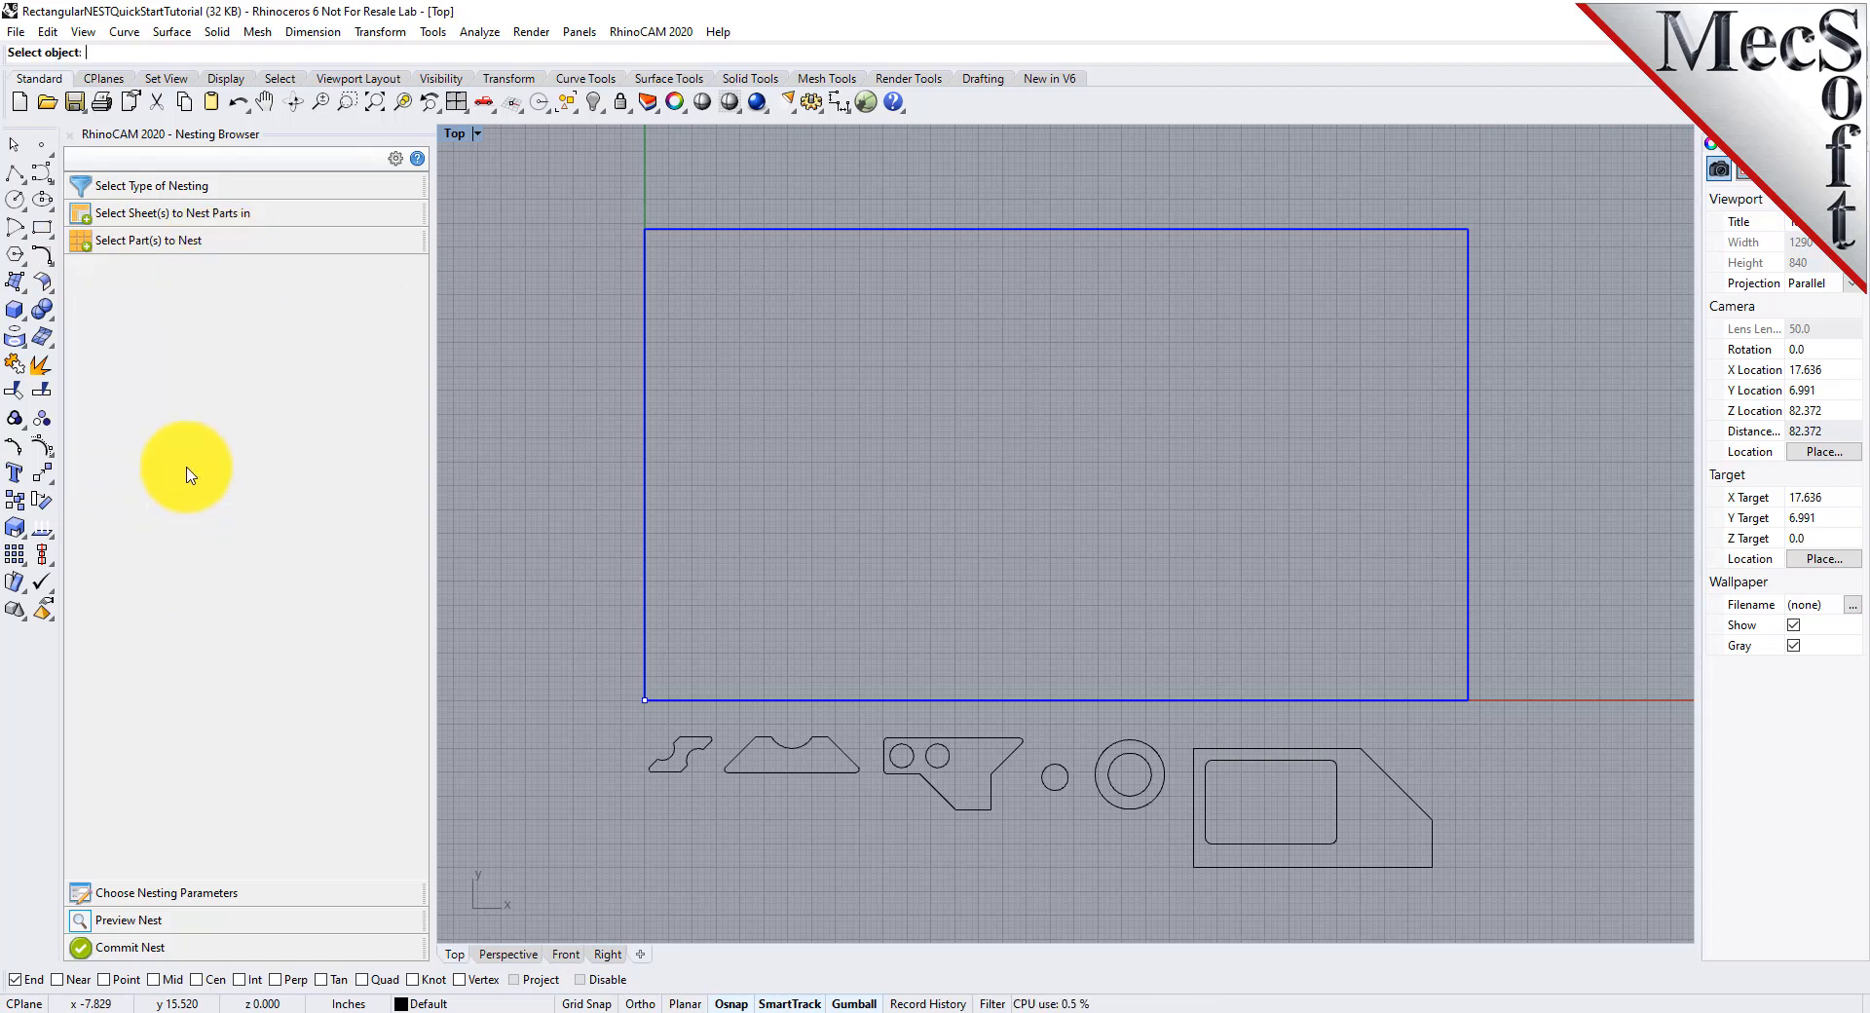
drag(584, 895, 1508, 731)
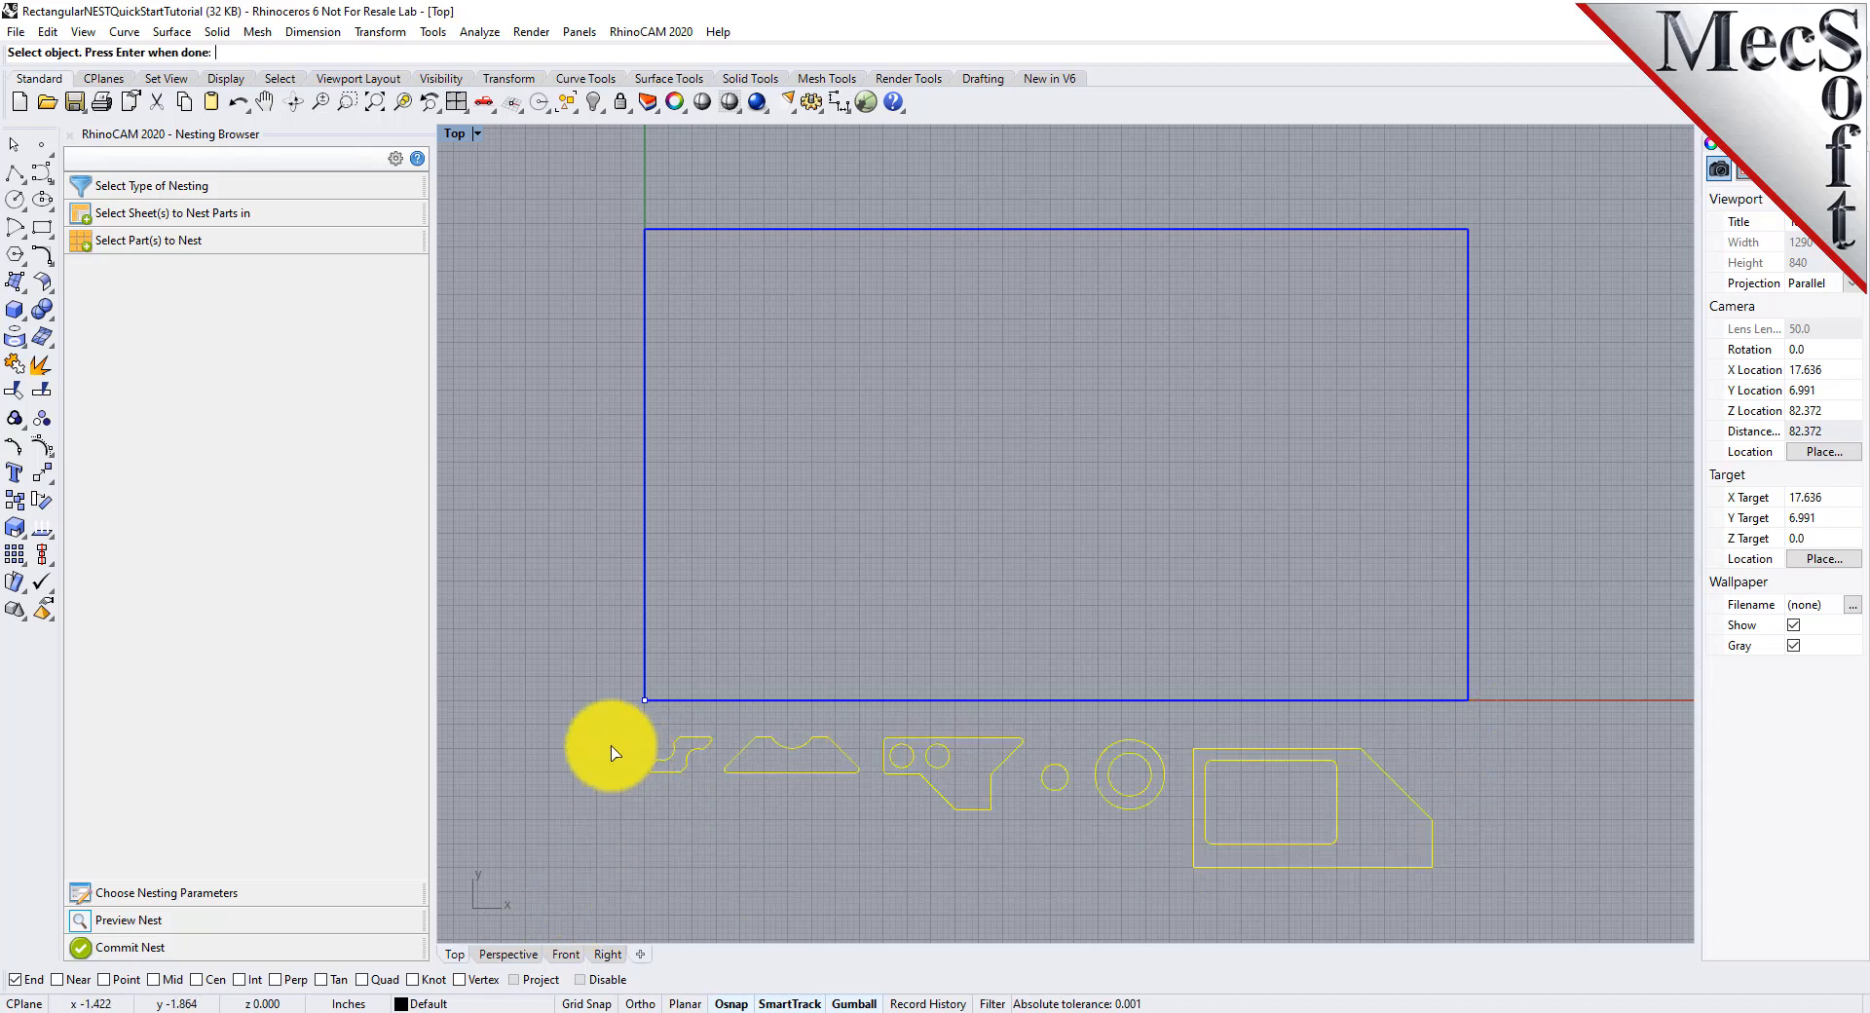
right_click(612, 747)
click(557, 635)
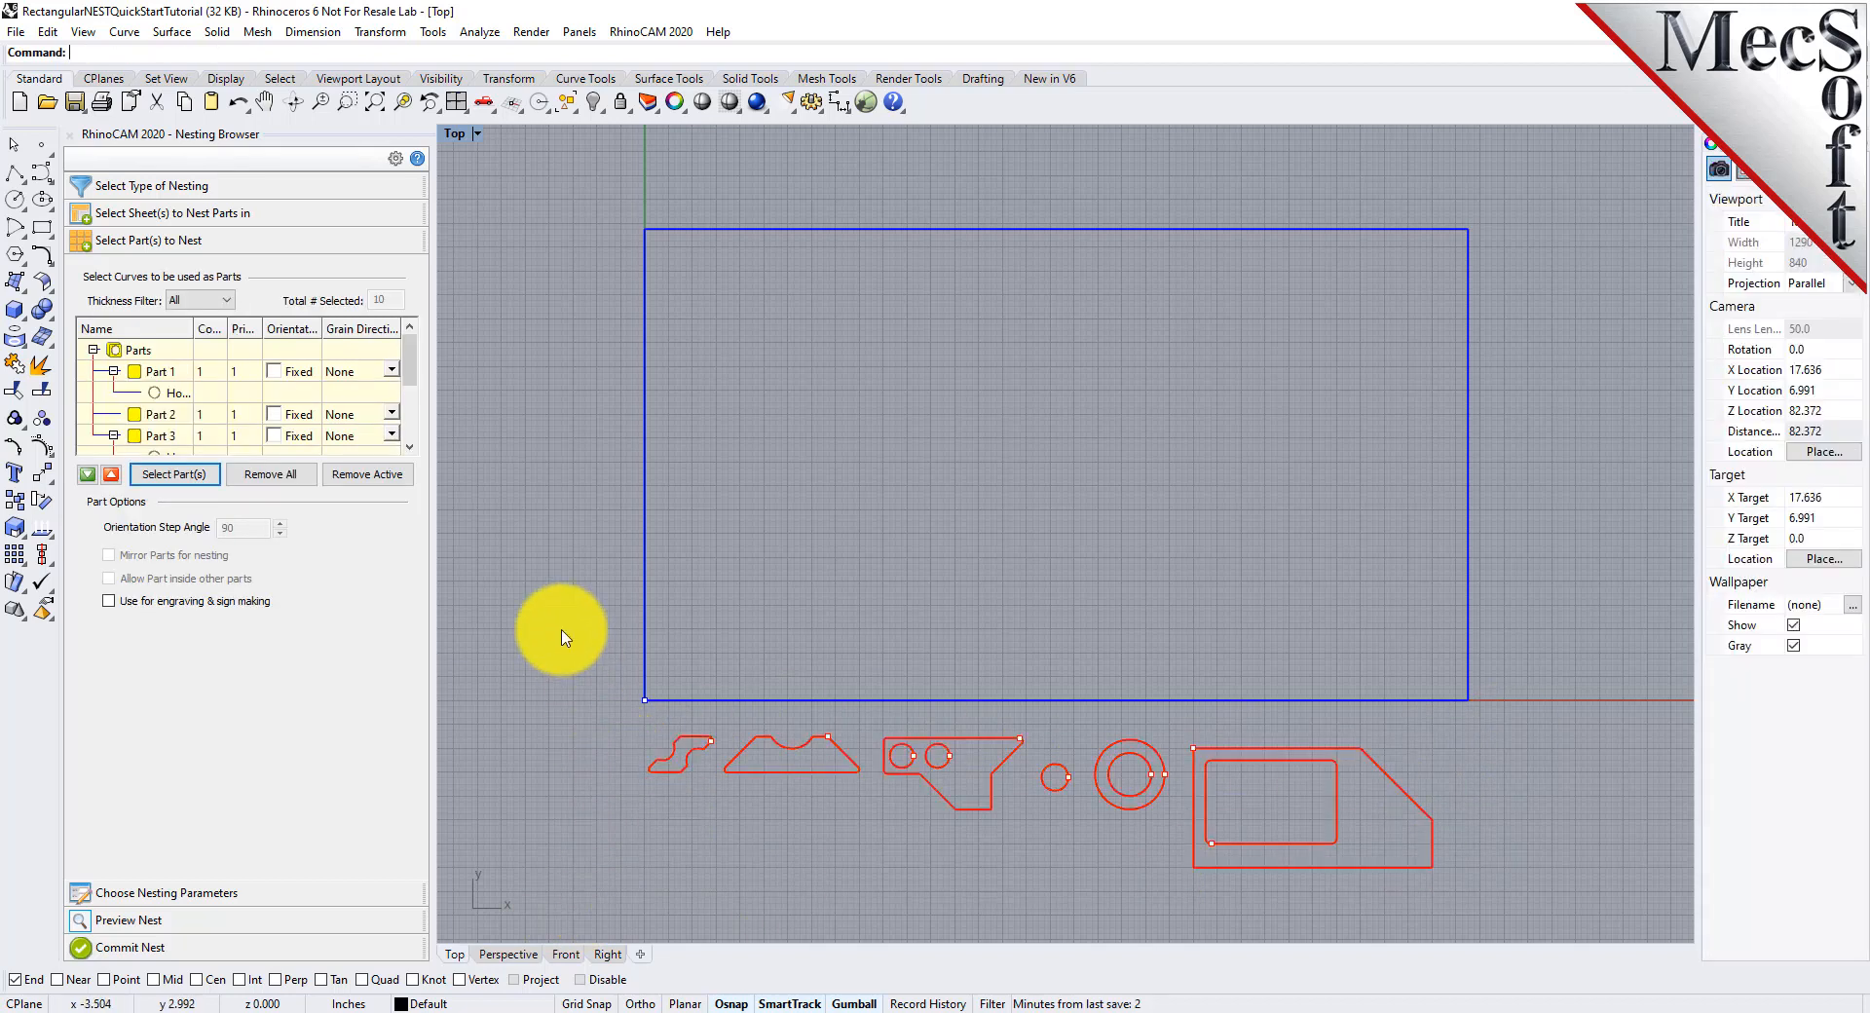
Examine Part 1 through Part 6 in the parts list by highlighting their curves in the drawing
click(156, 372)
click(169, 415)
click(156, 439)
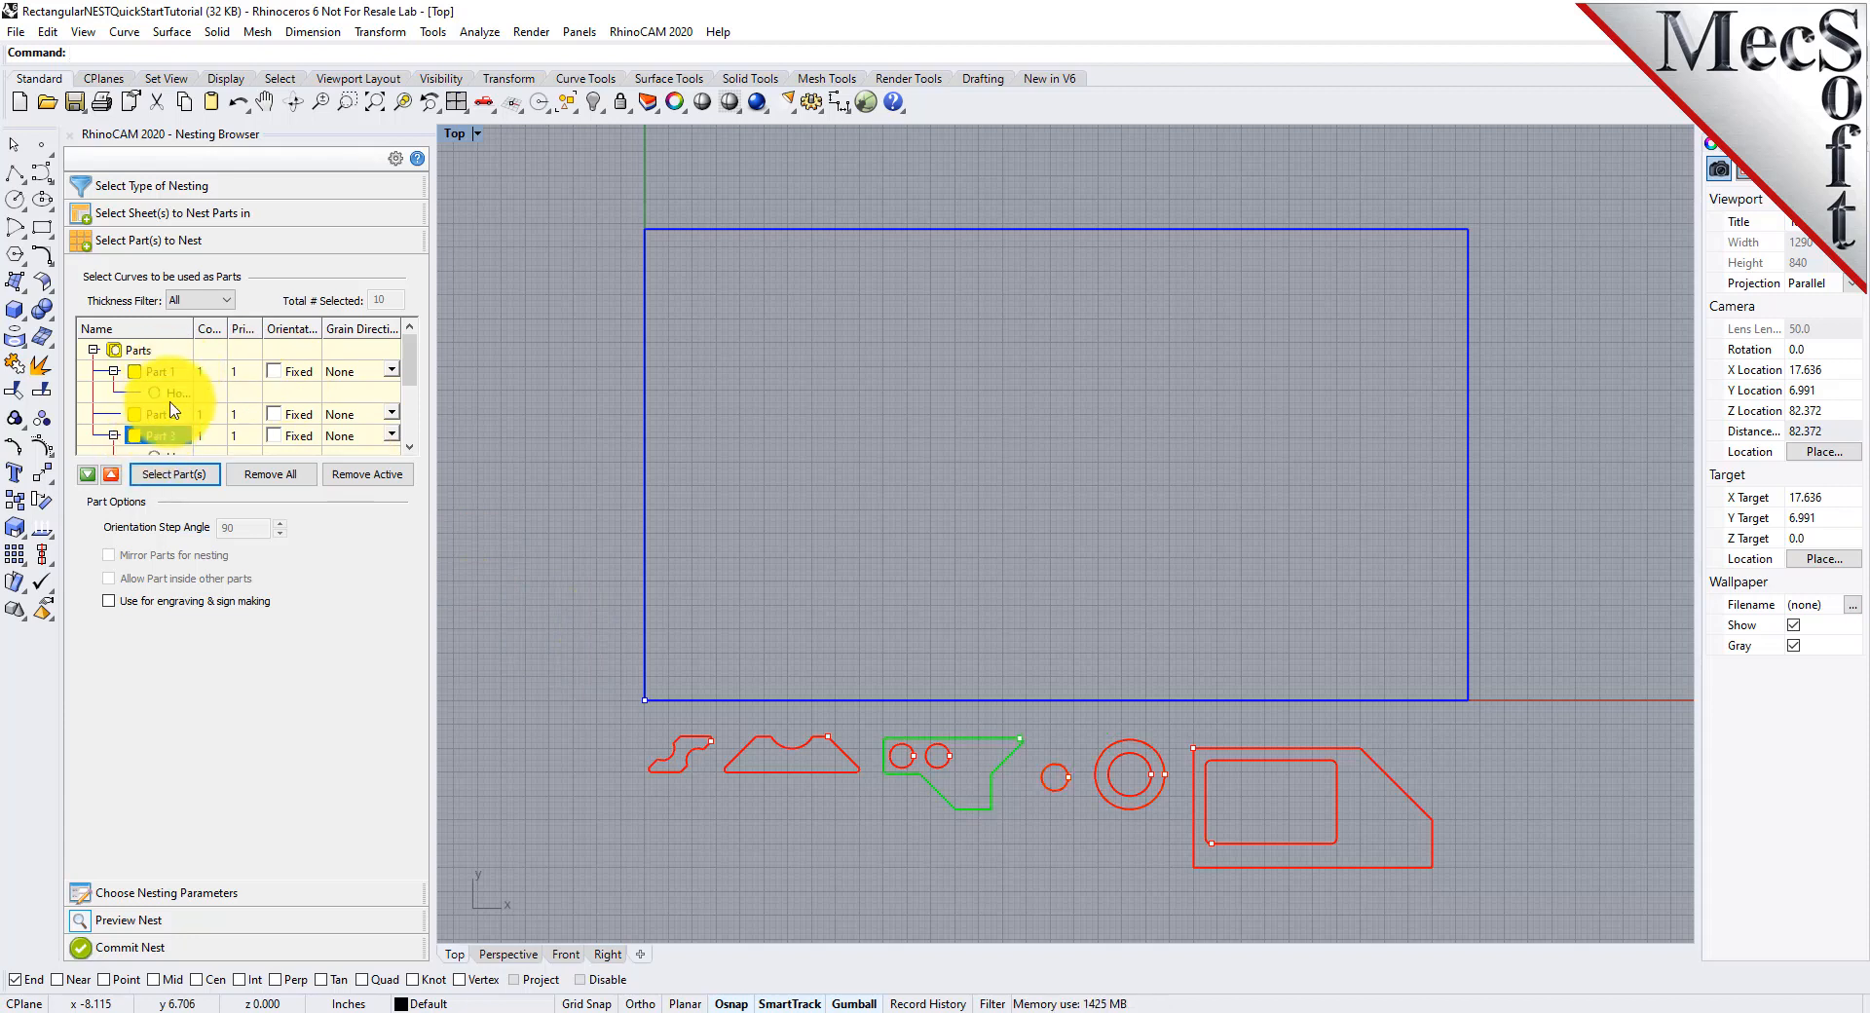
scroll(173, 411, down, 1)
click(159, 436)
scroll(164, 407, down, 1)
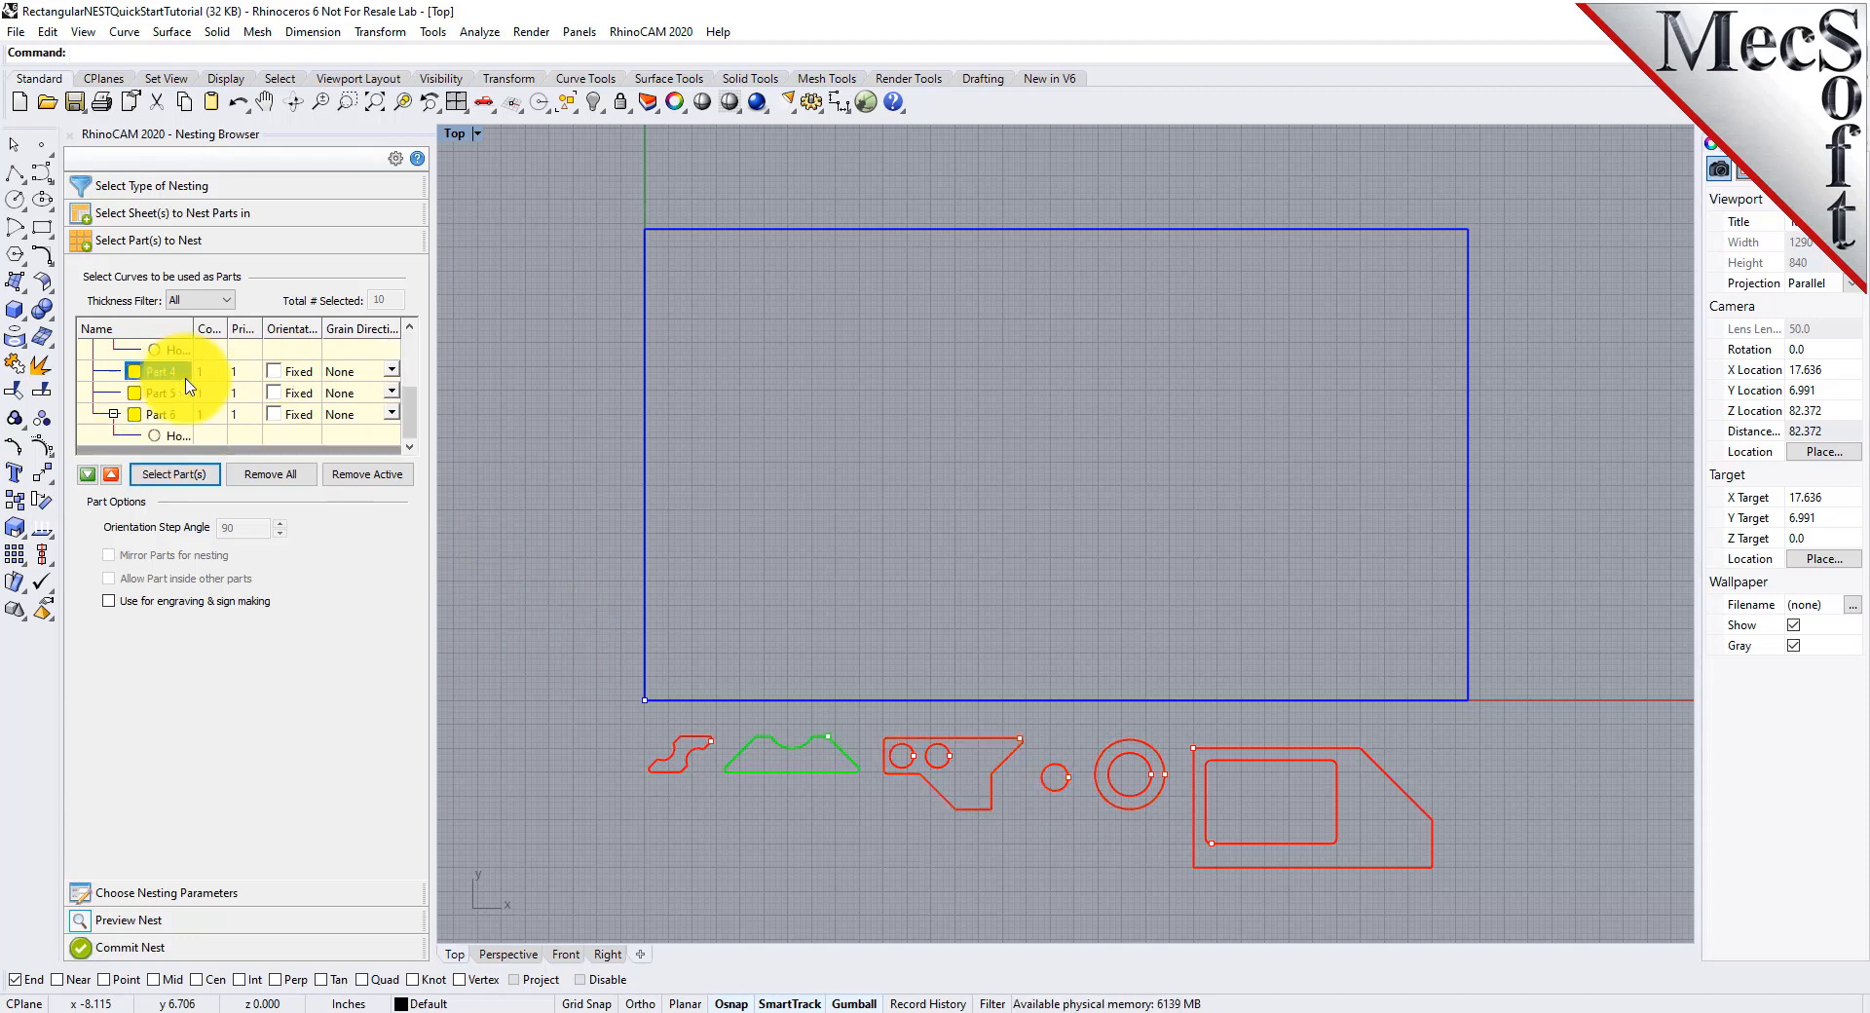
click(164, 399)
click(159, 414)
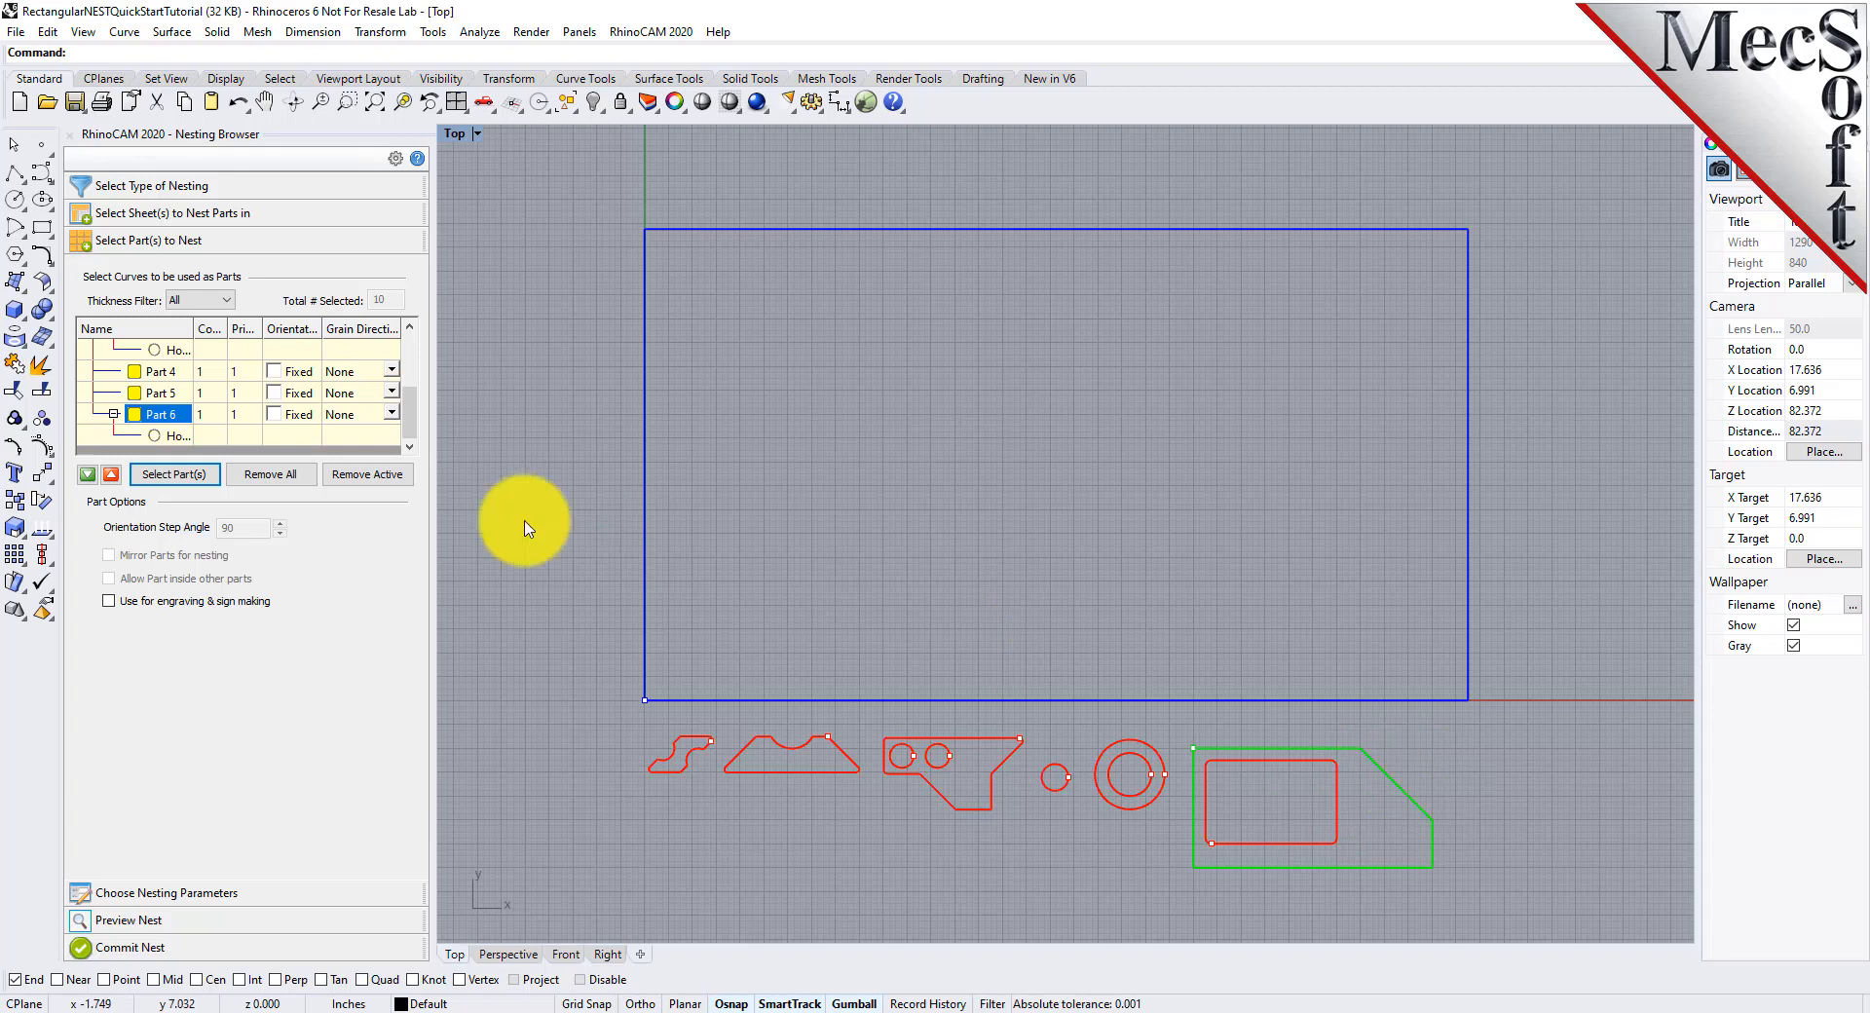
Examine how holes are grouped under their parts by highlighting Part 6 and its hole, and Part 3 and its two holes
click(171, 436)
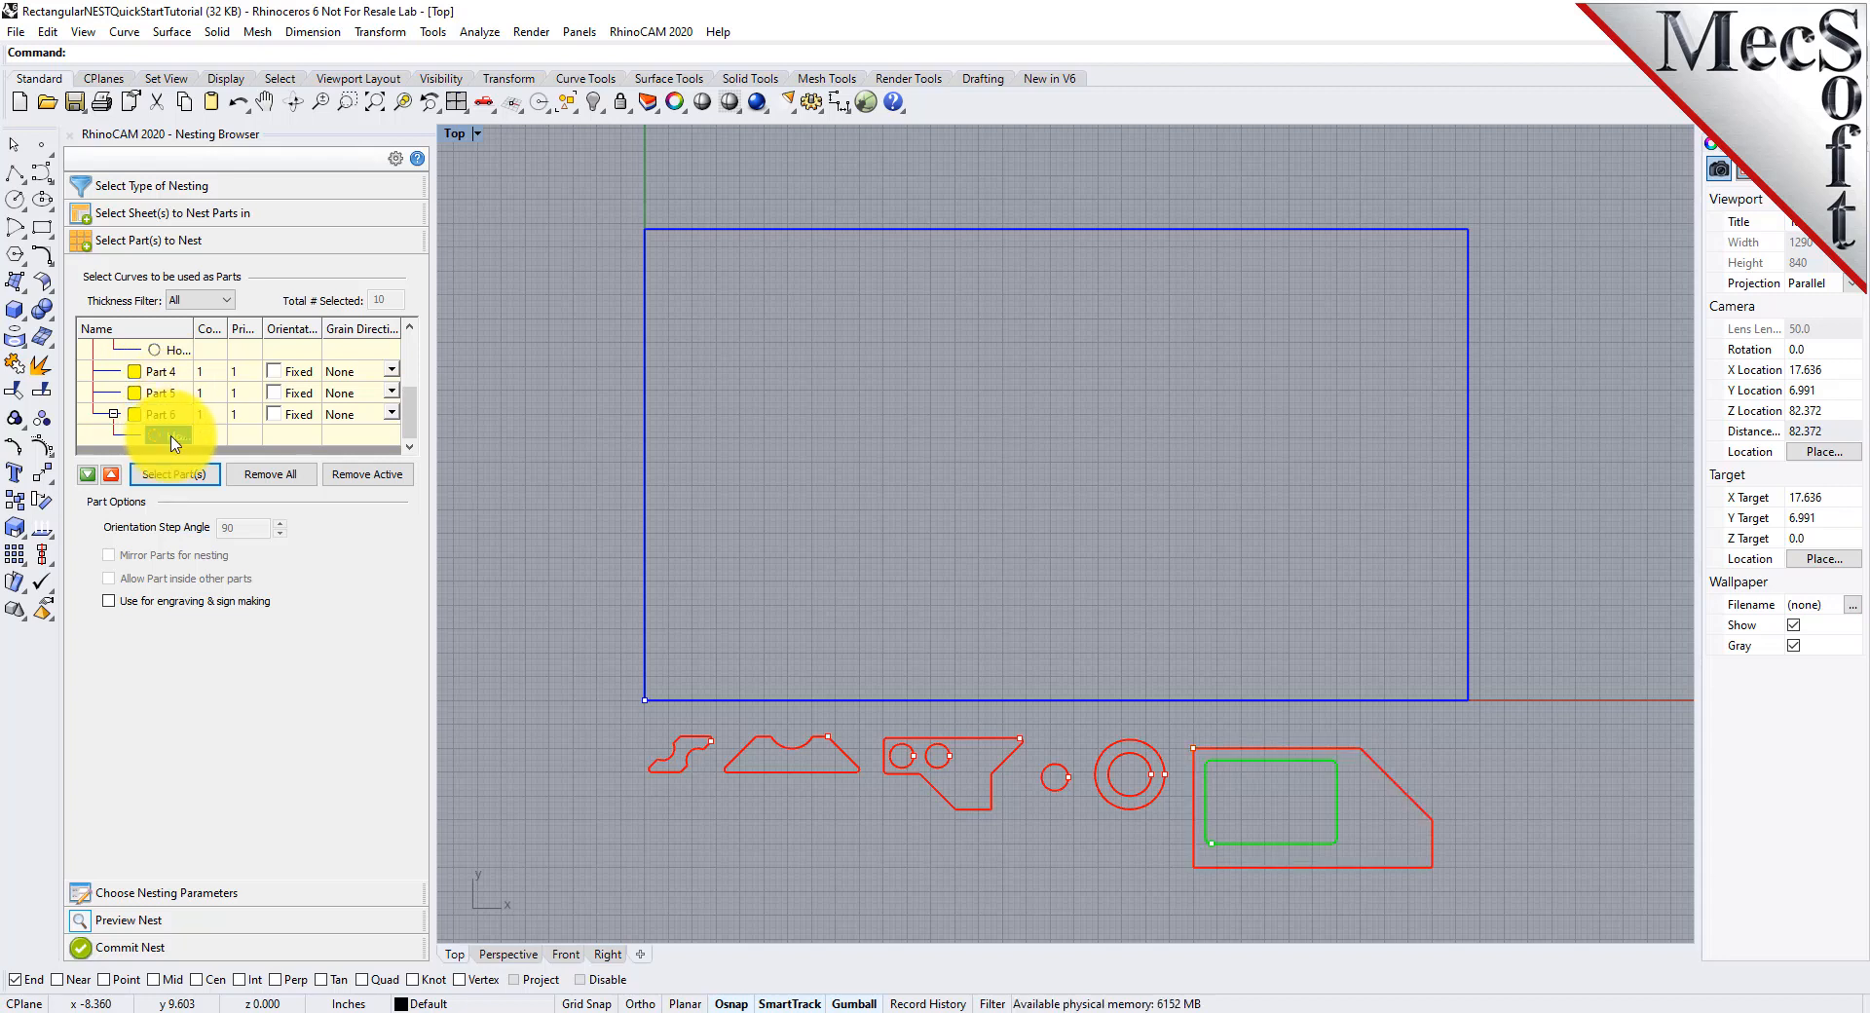
click(173, 417)
click(171, 438)
click(164, 415)
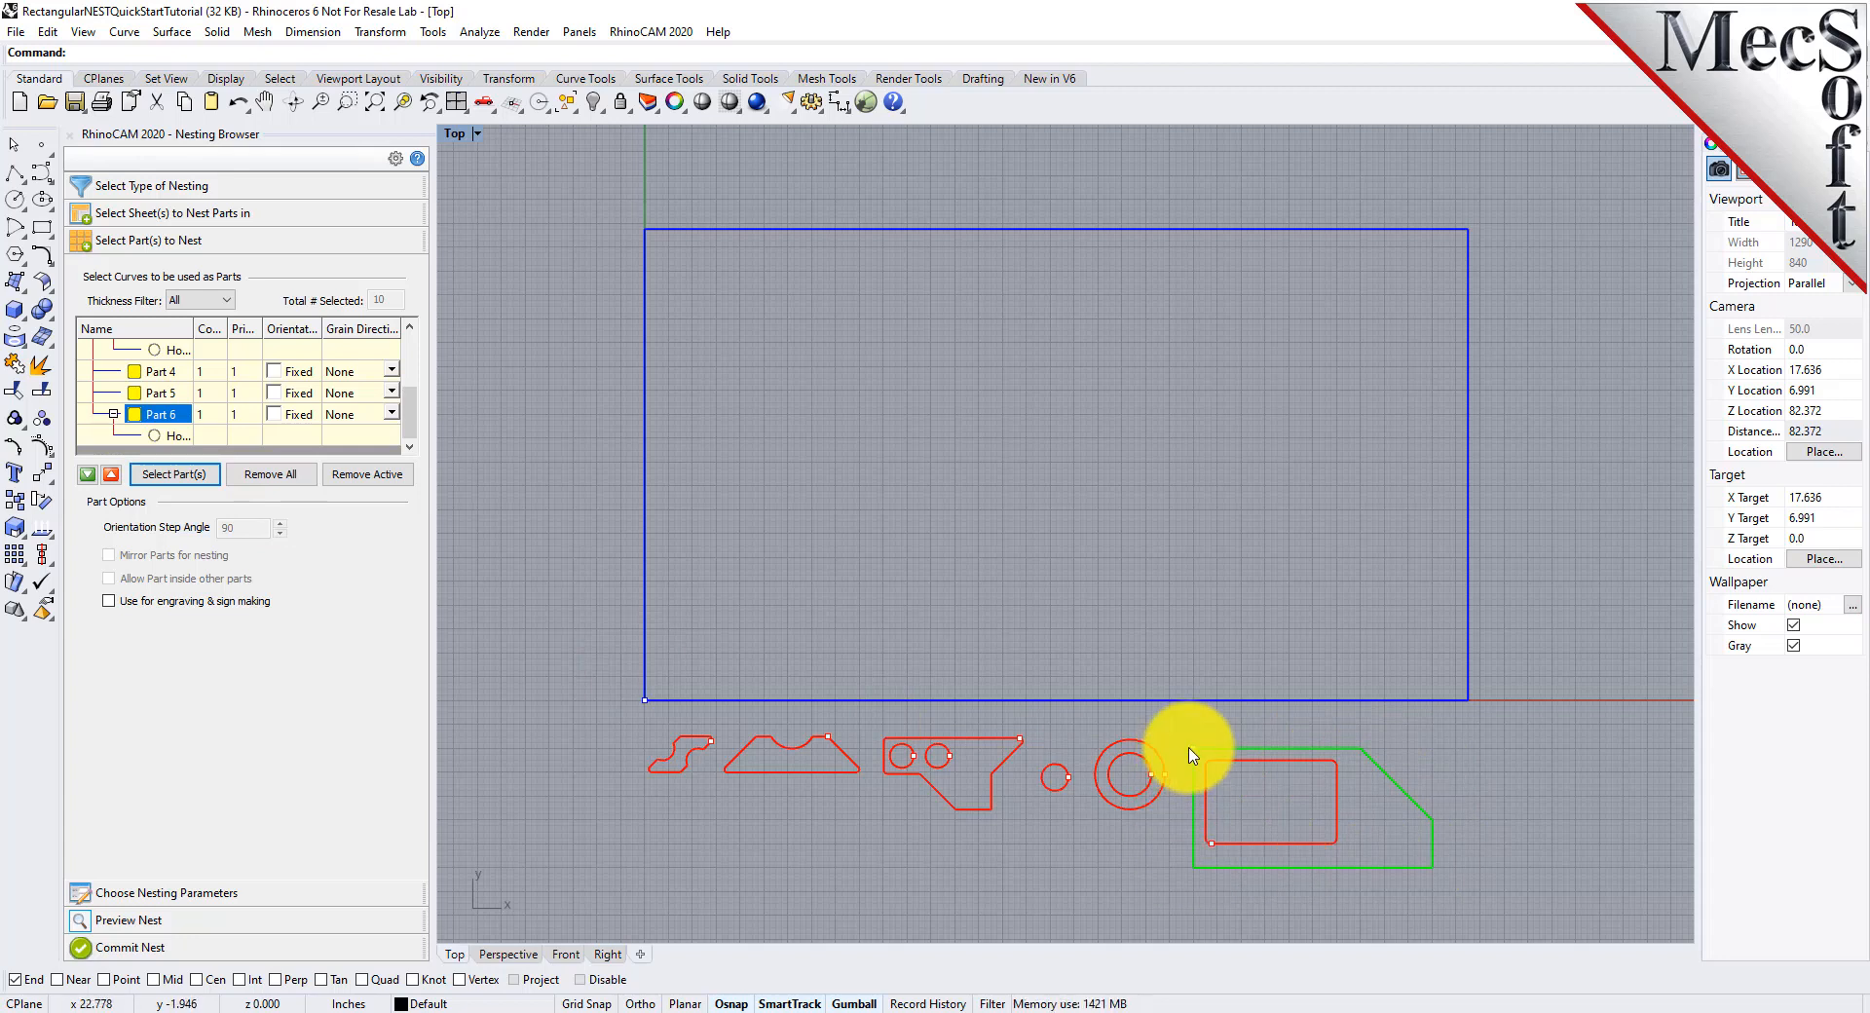
scroll(258, 407, up, 1)
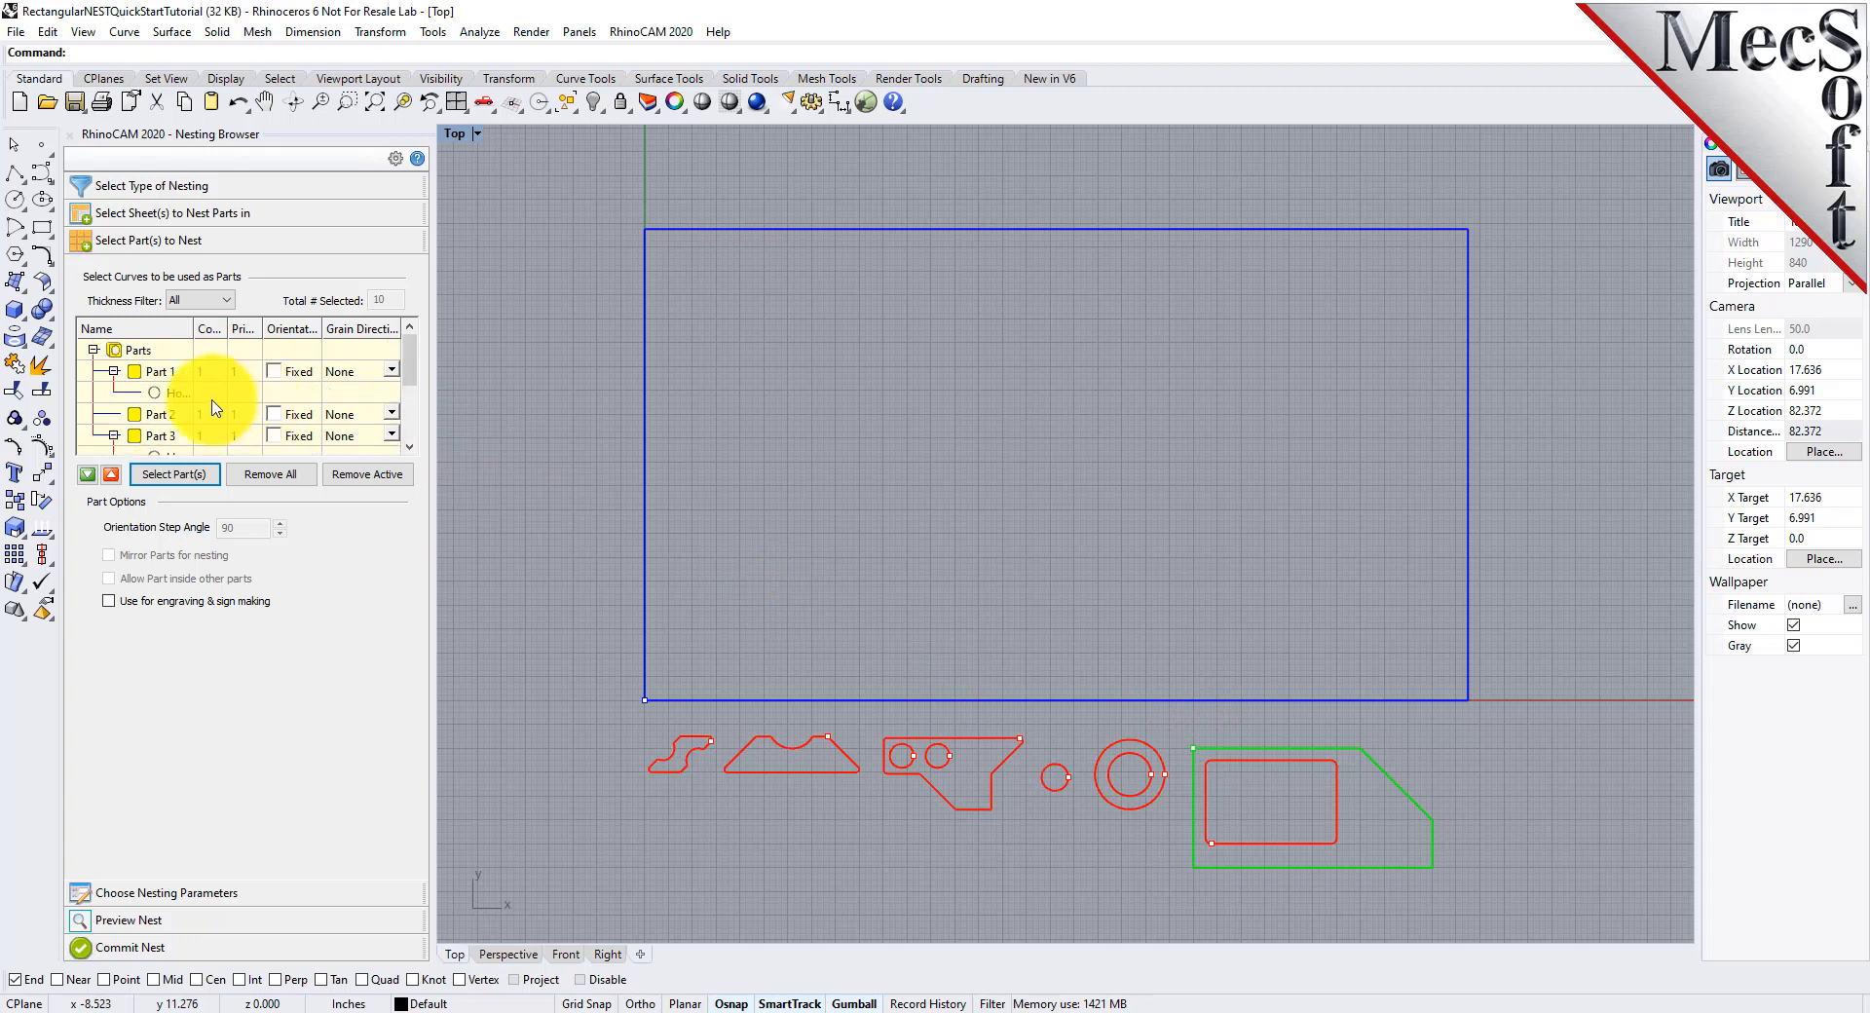
click(167, 376)
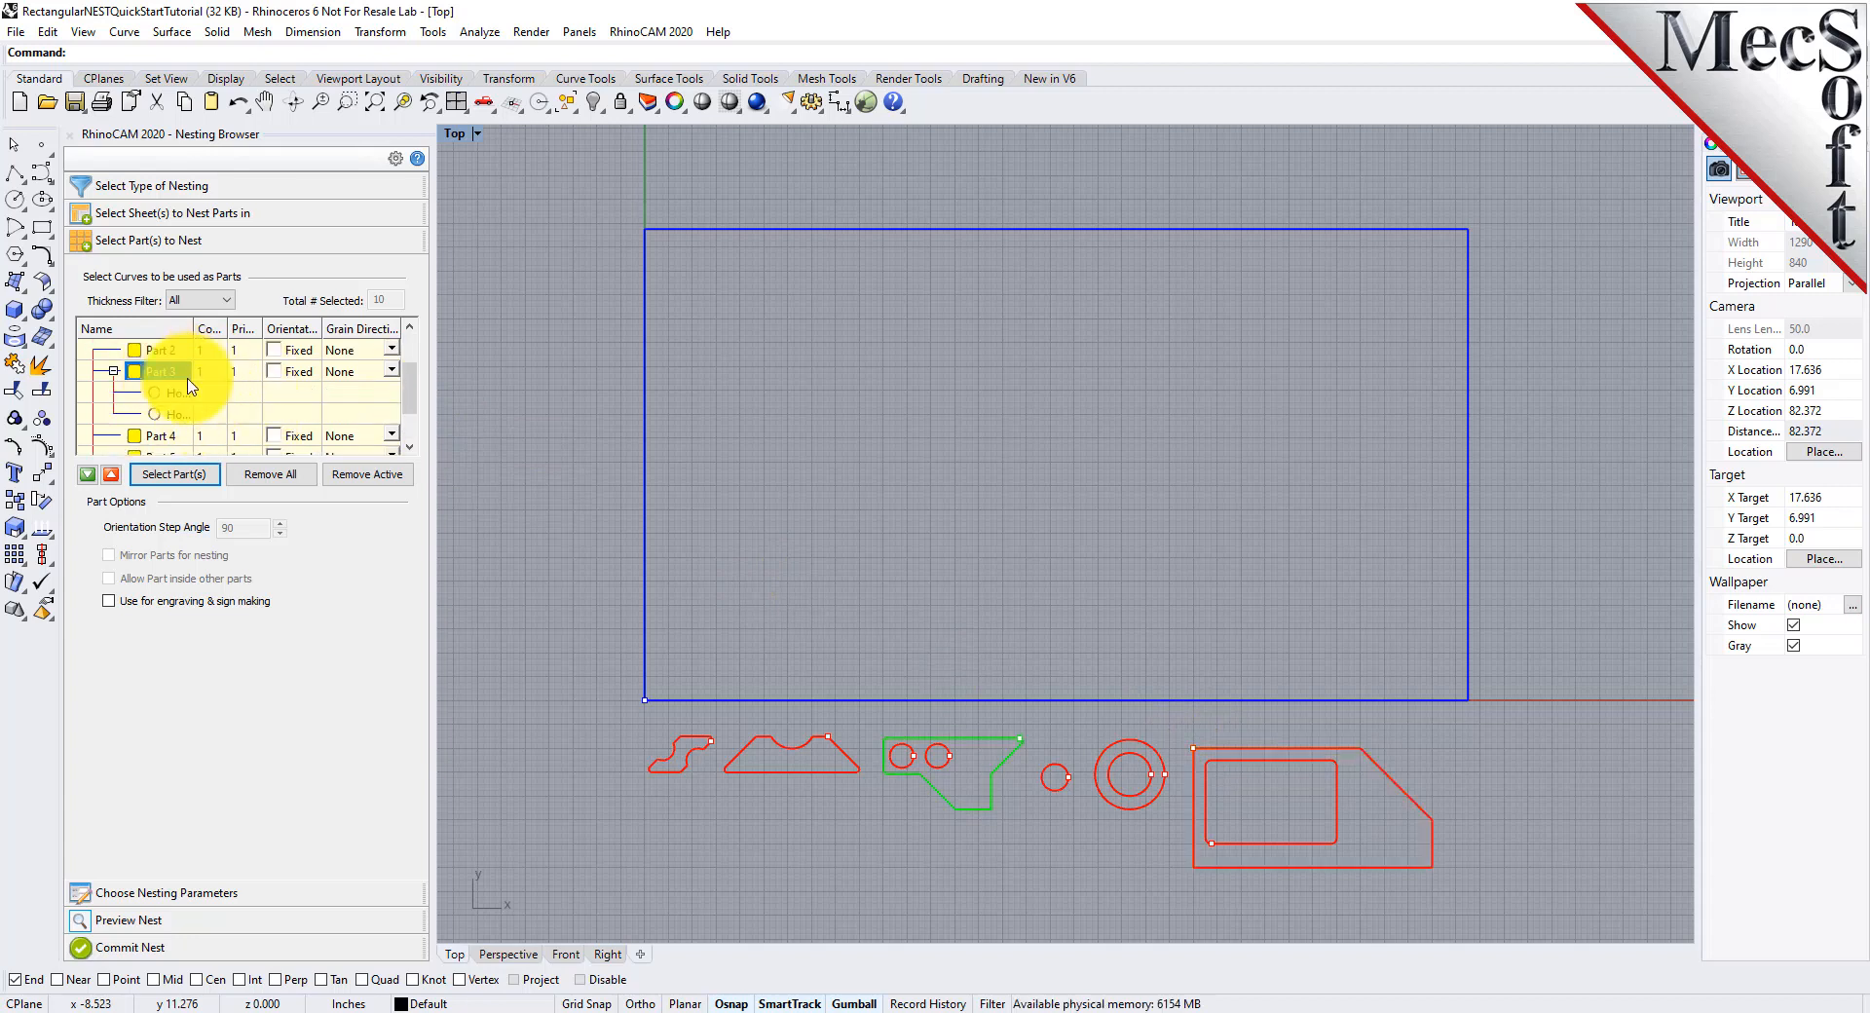
click(175, 415)
click(176, 394)
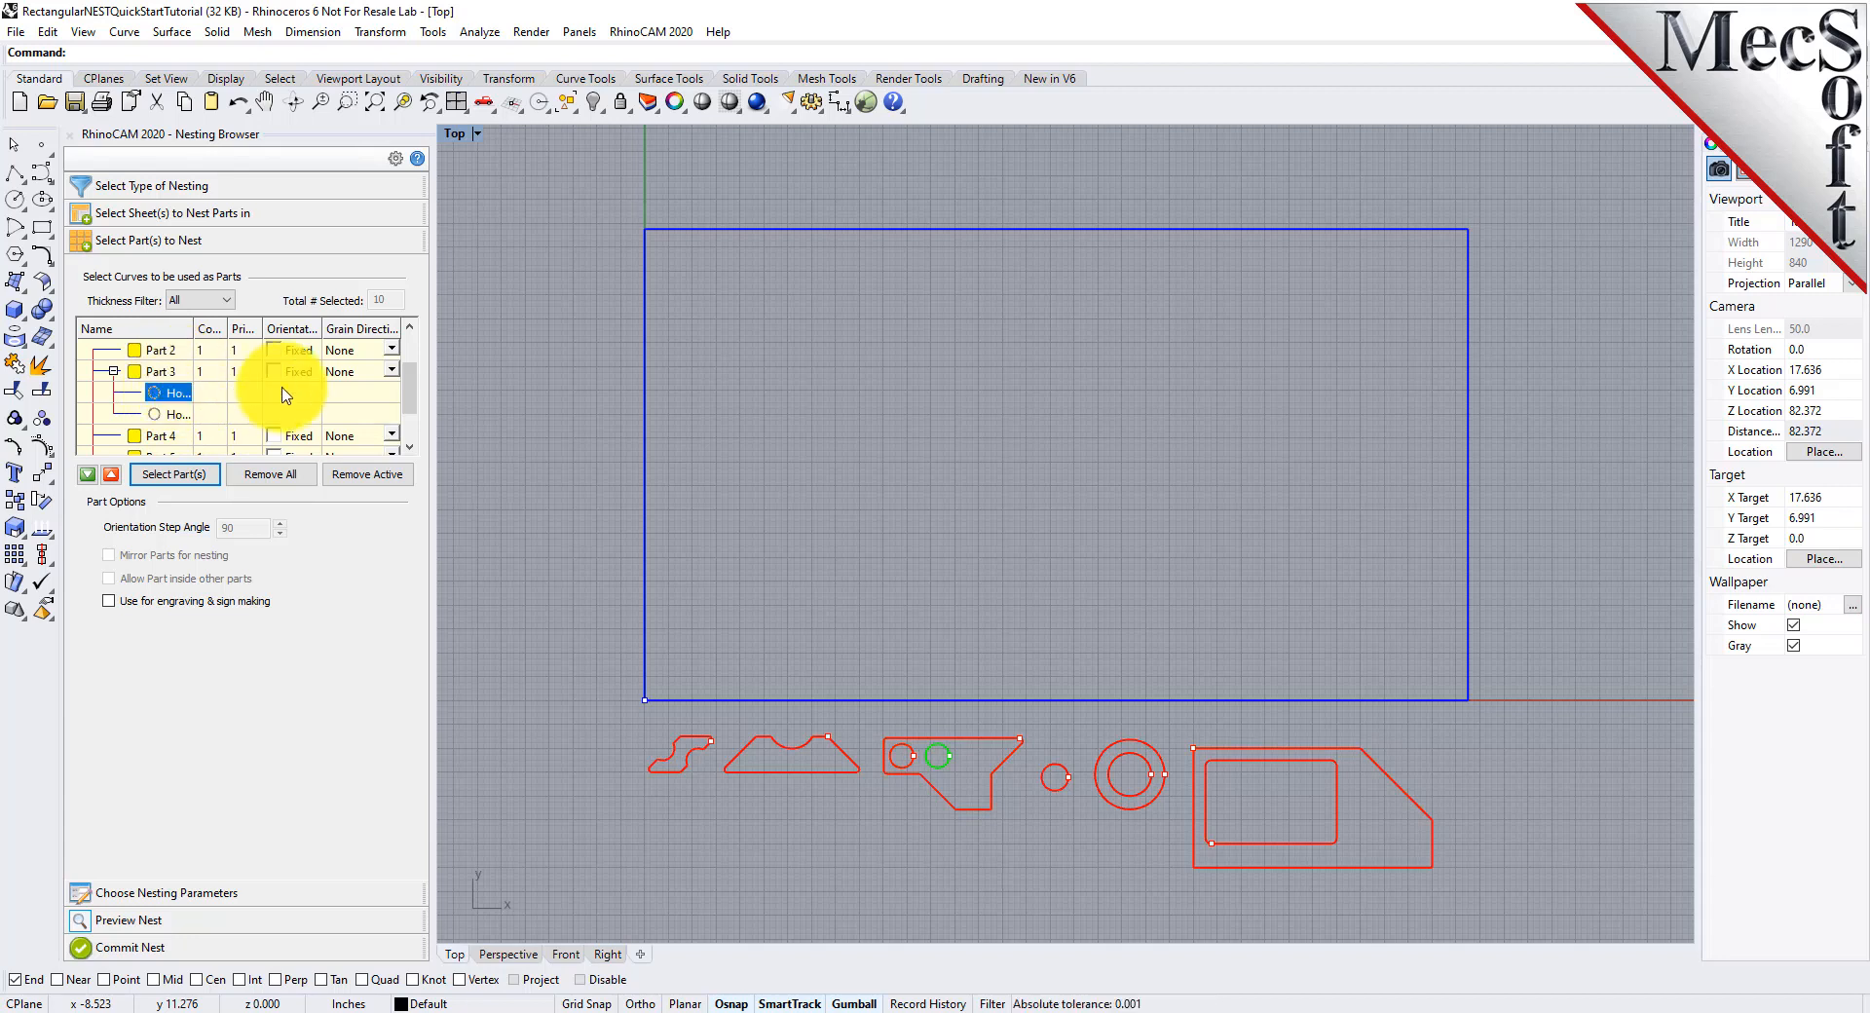
Set the count of Part 3 to 50 and apply the same count to all parts
click(211, 372)
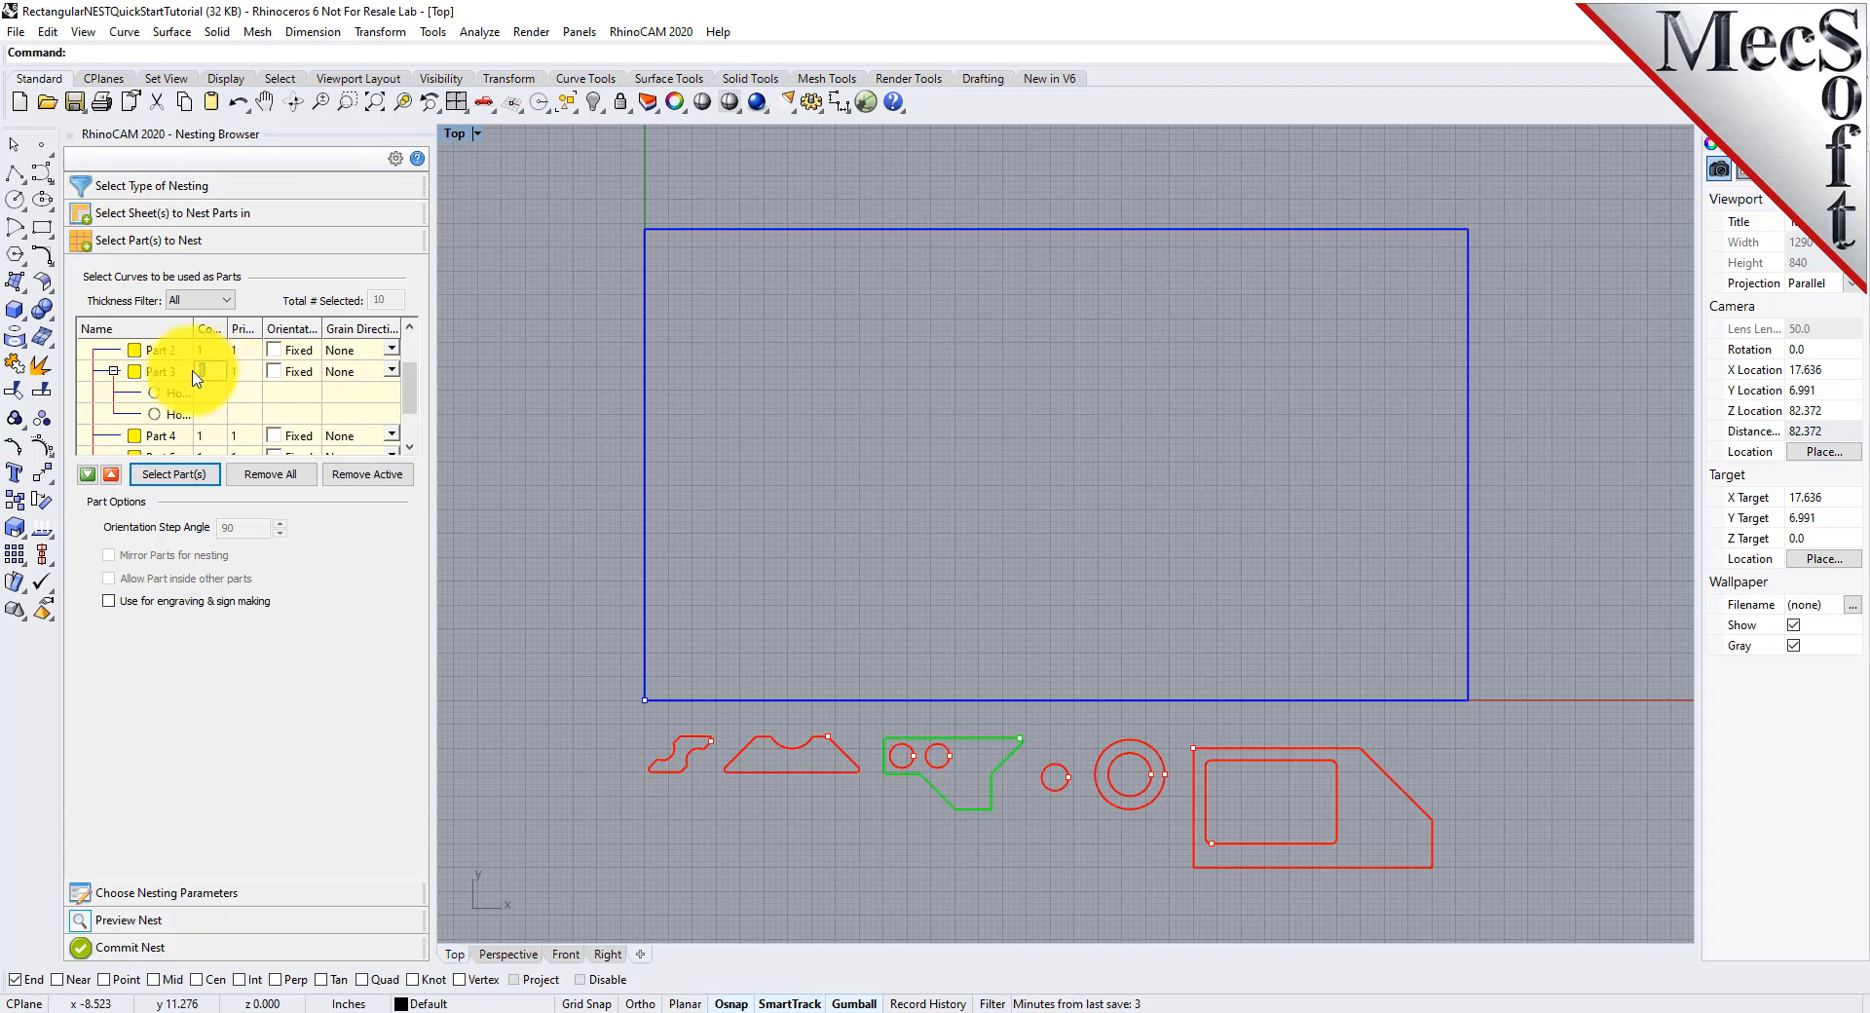
text(50)
right_click(220, 378)
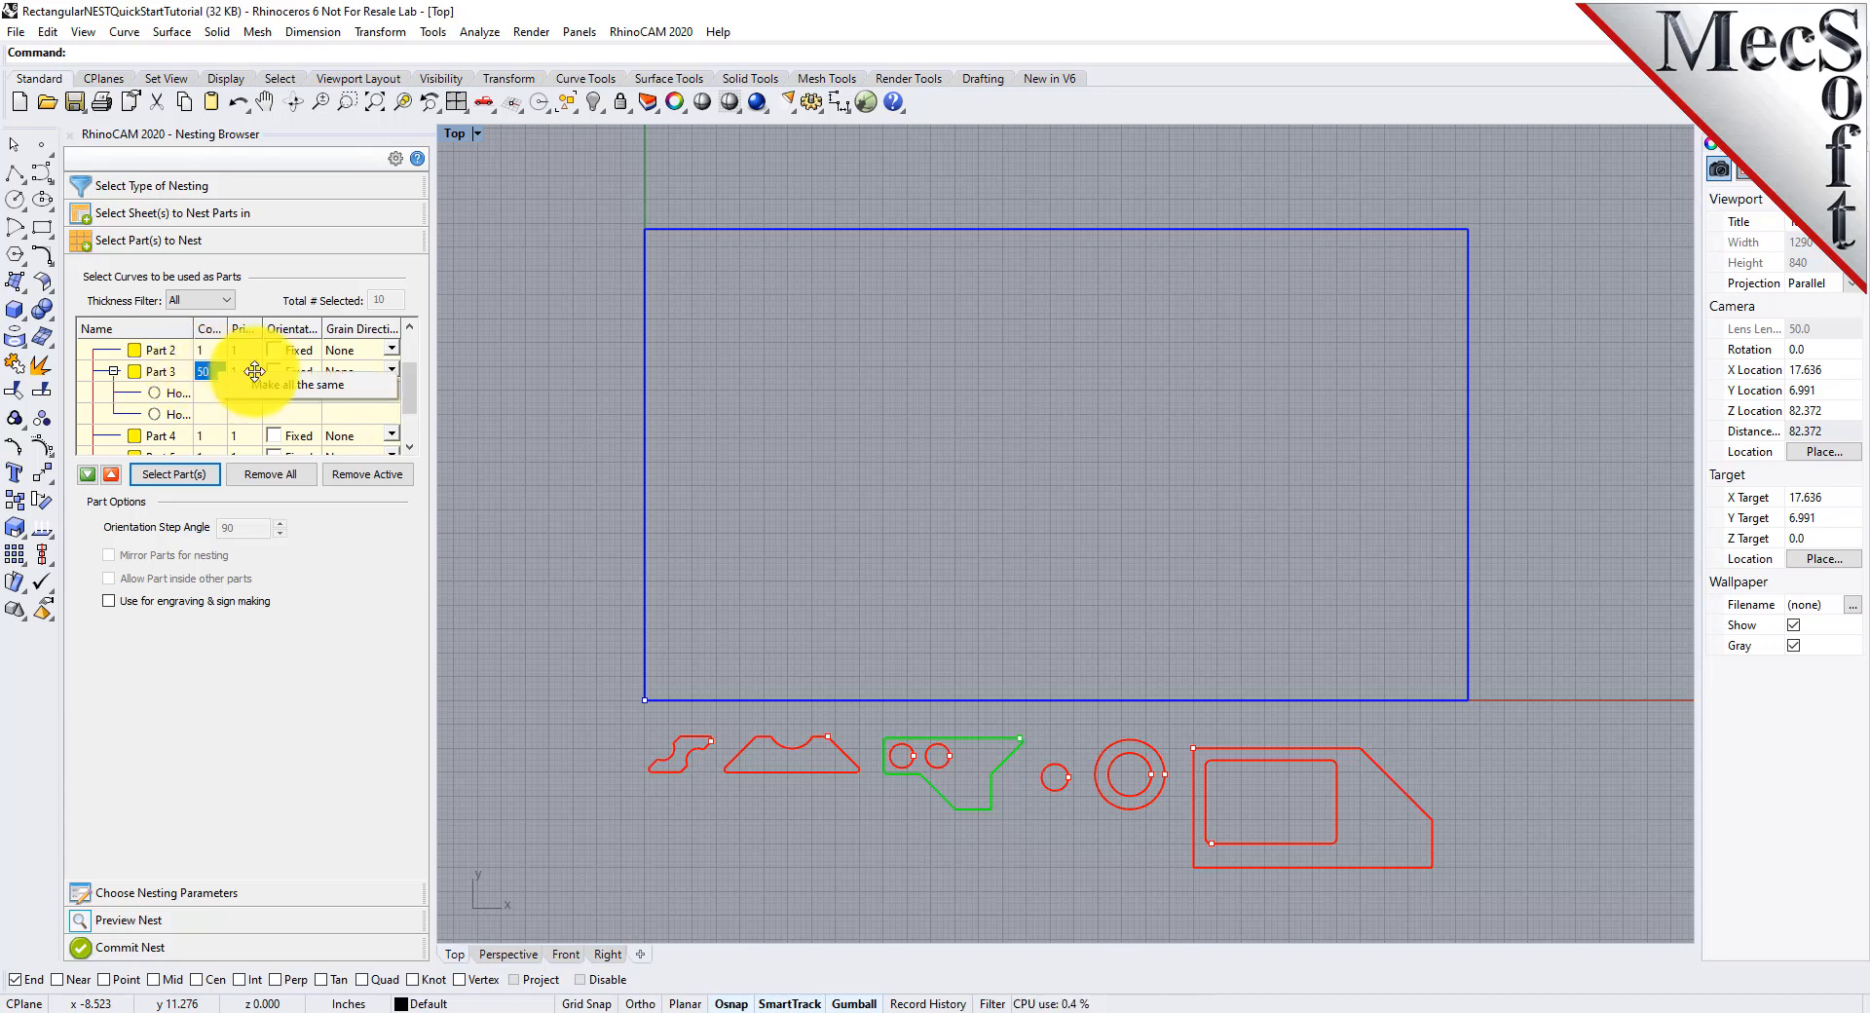
click(305, 386)
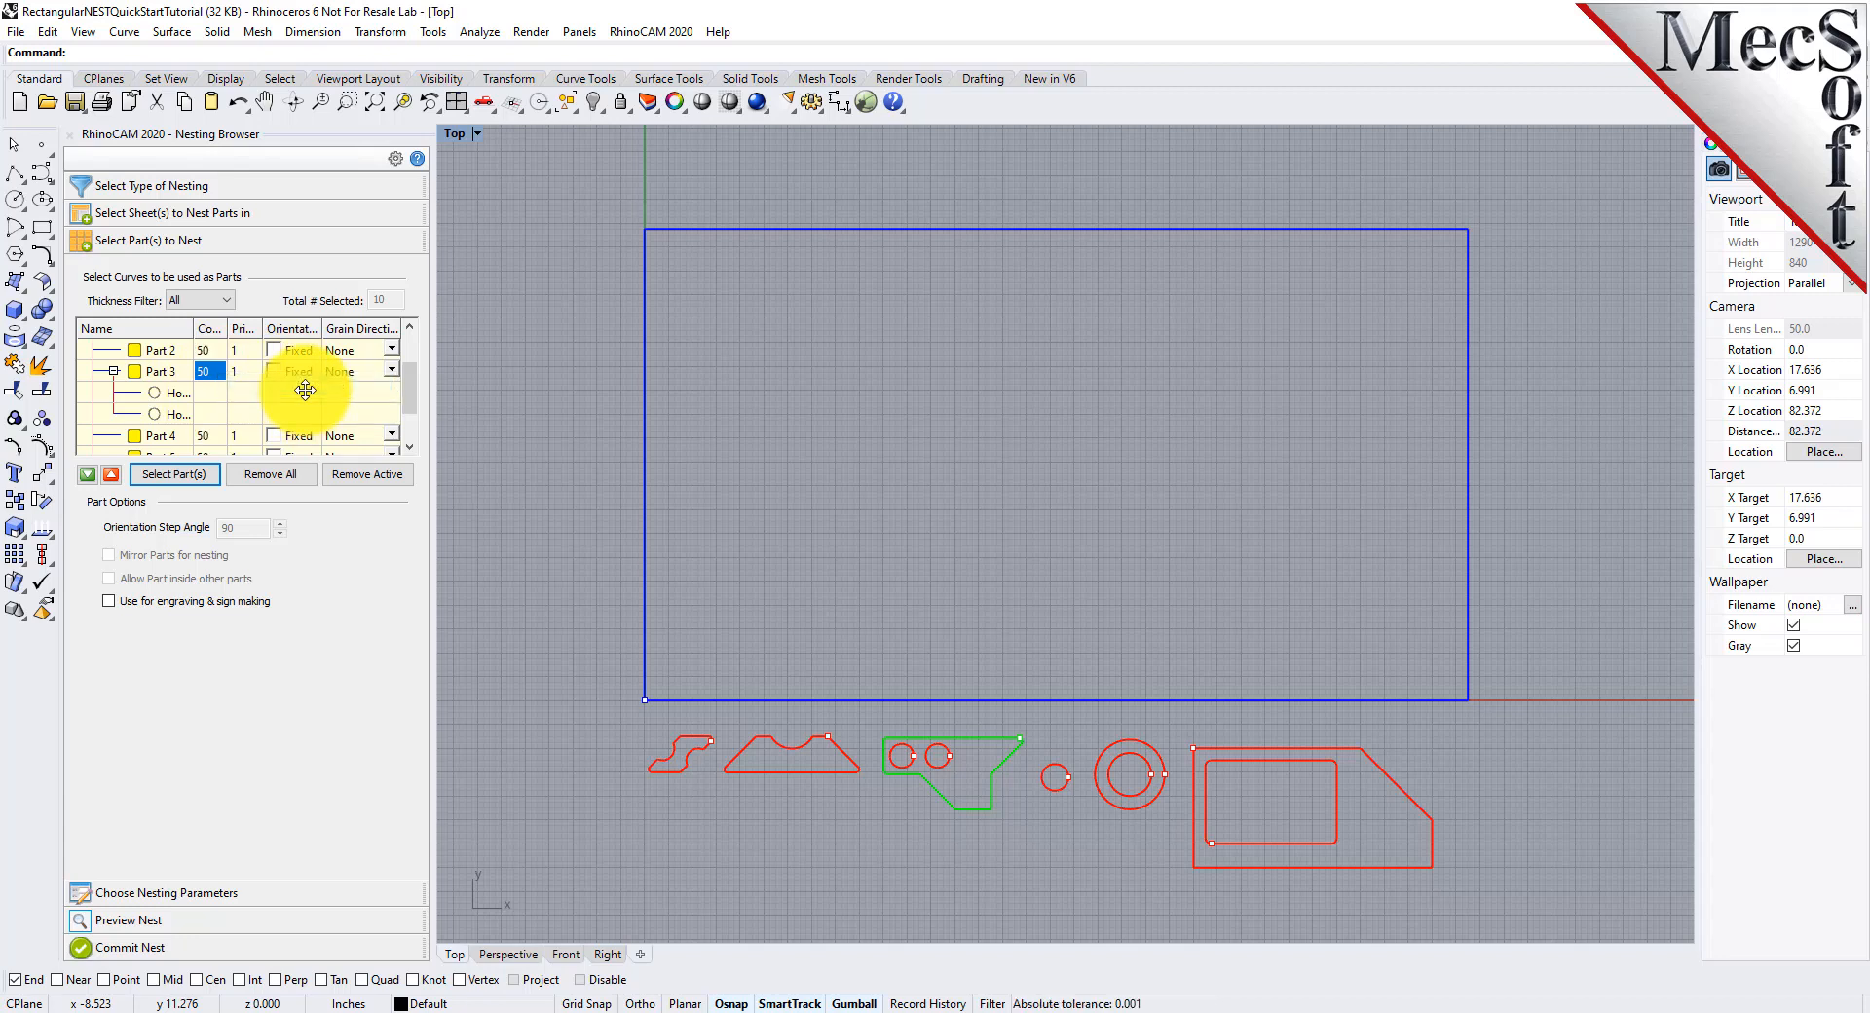
scroll(214, 394, up, 3)
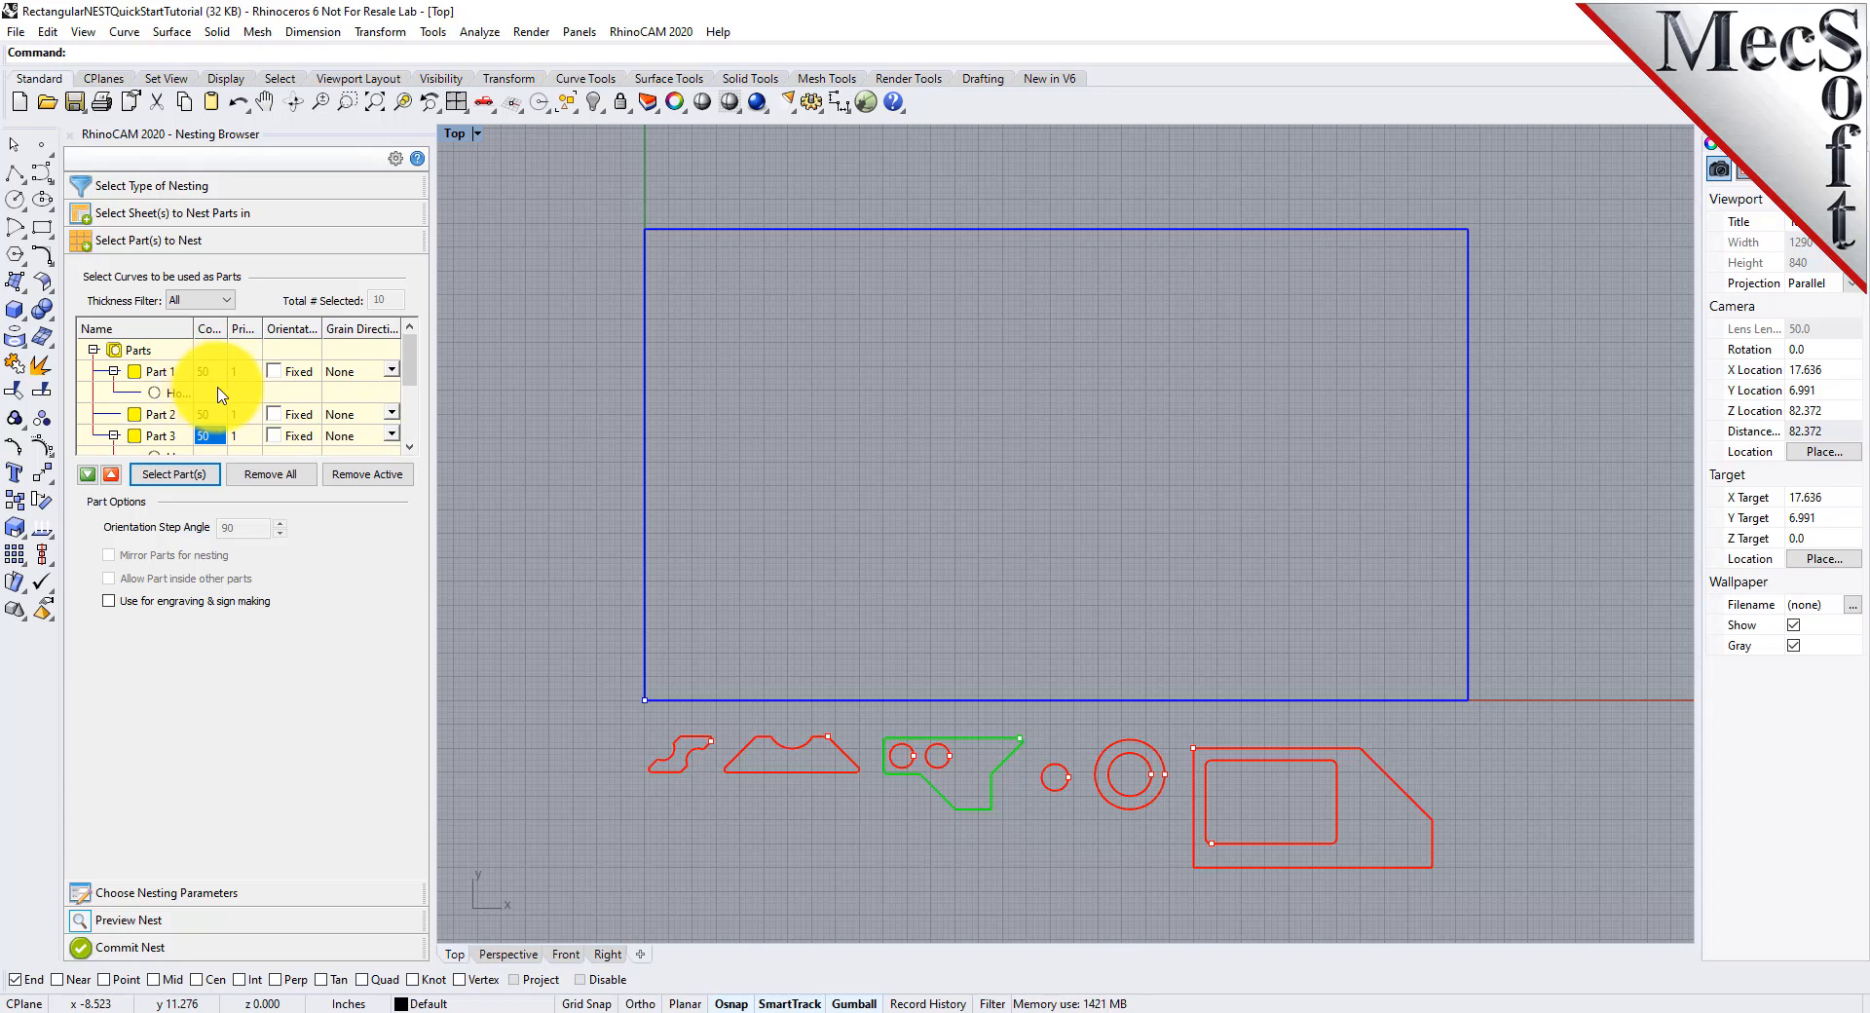
Set the part-to-sheet distance to 0.25 and update the sheet count from the estimated number of sheets
click(228, 891)
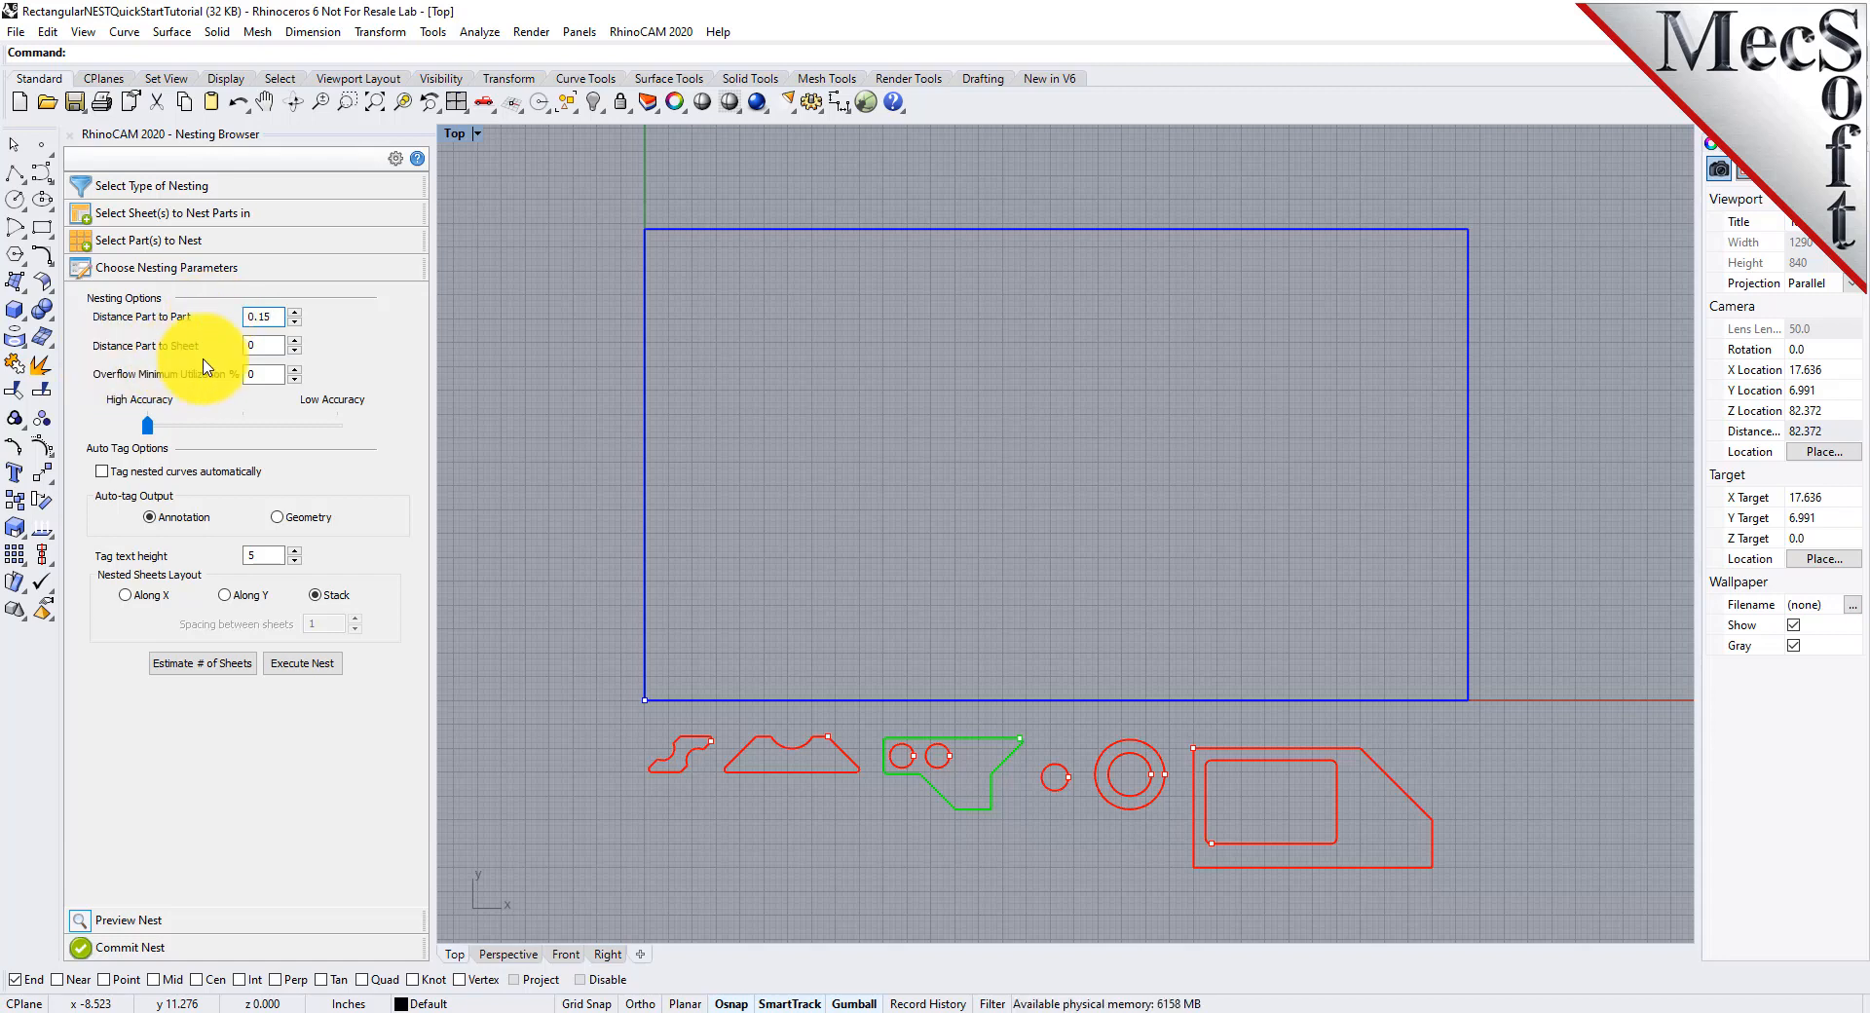
key(Tab)
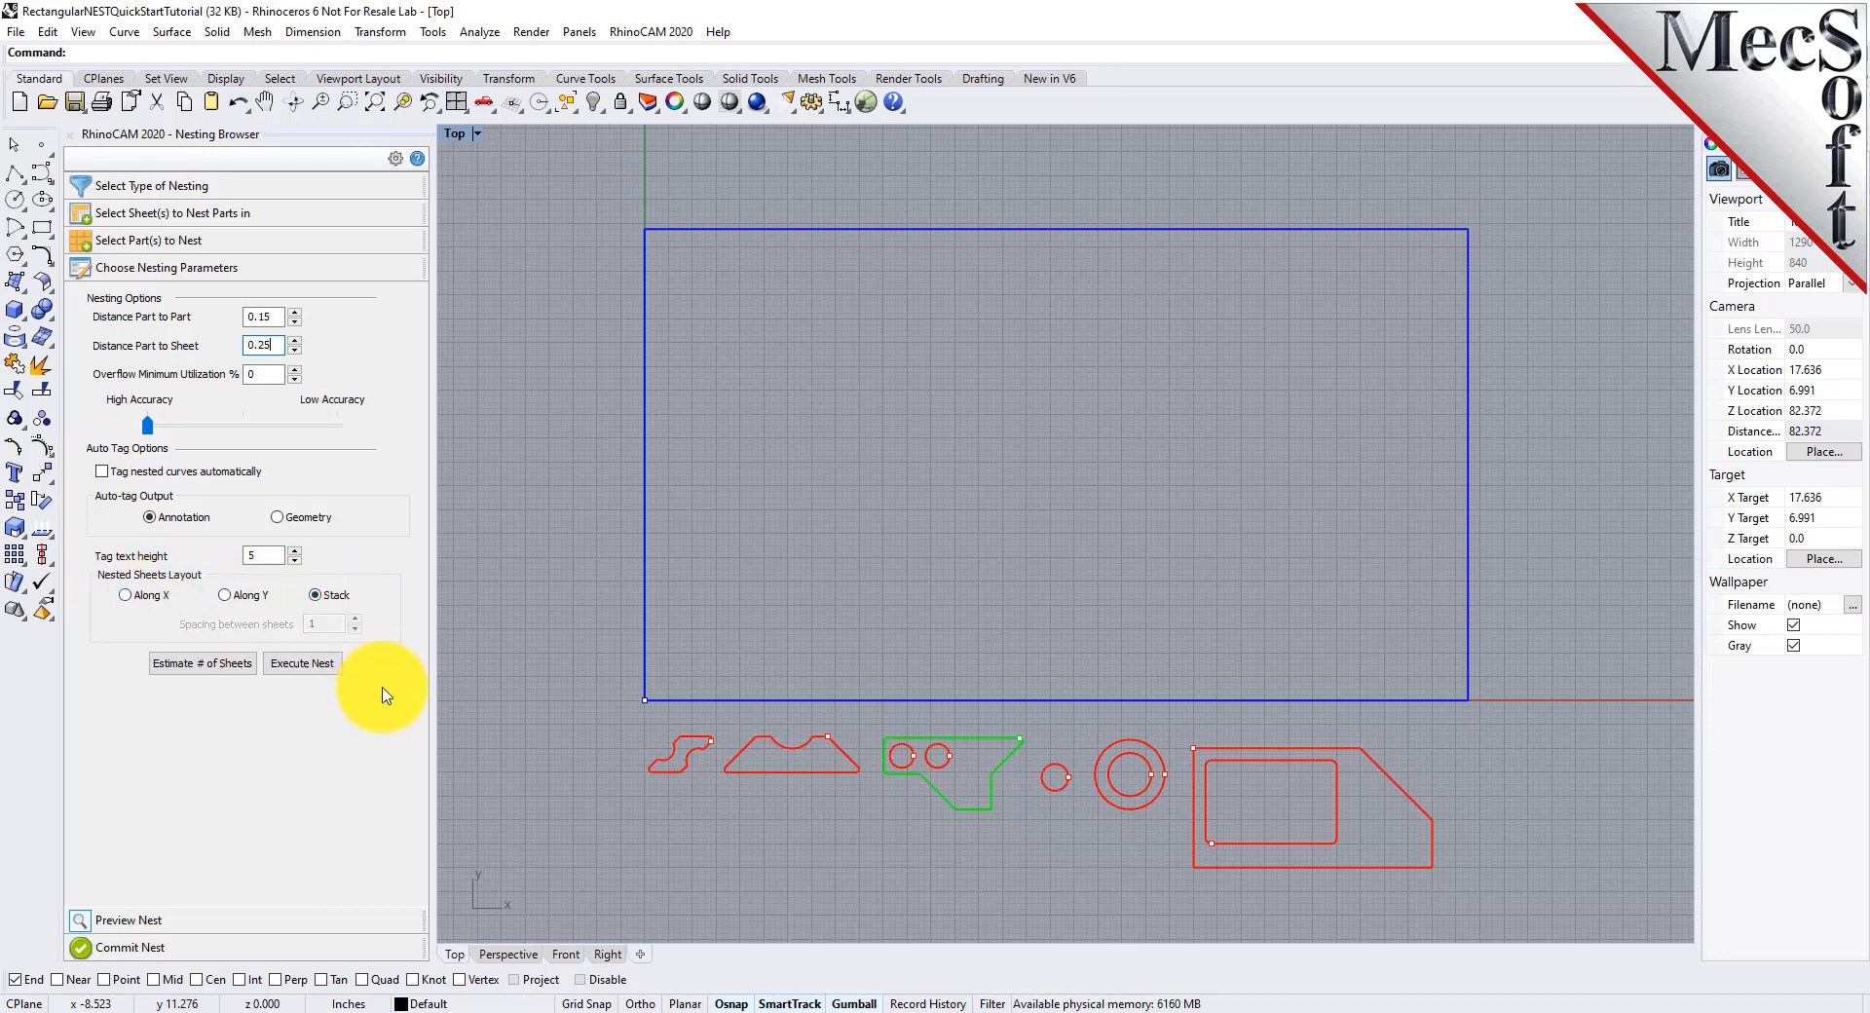
click(215, 666)
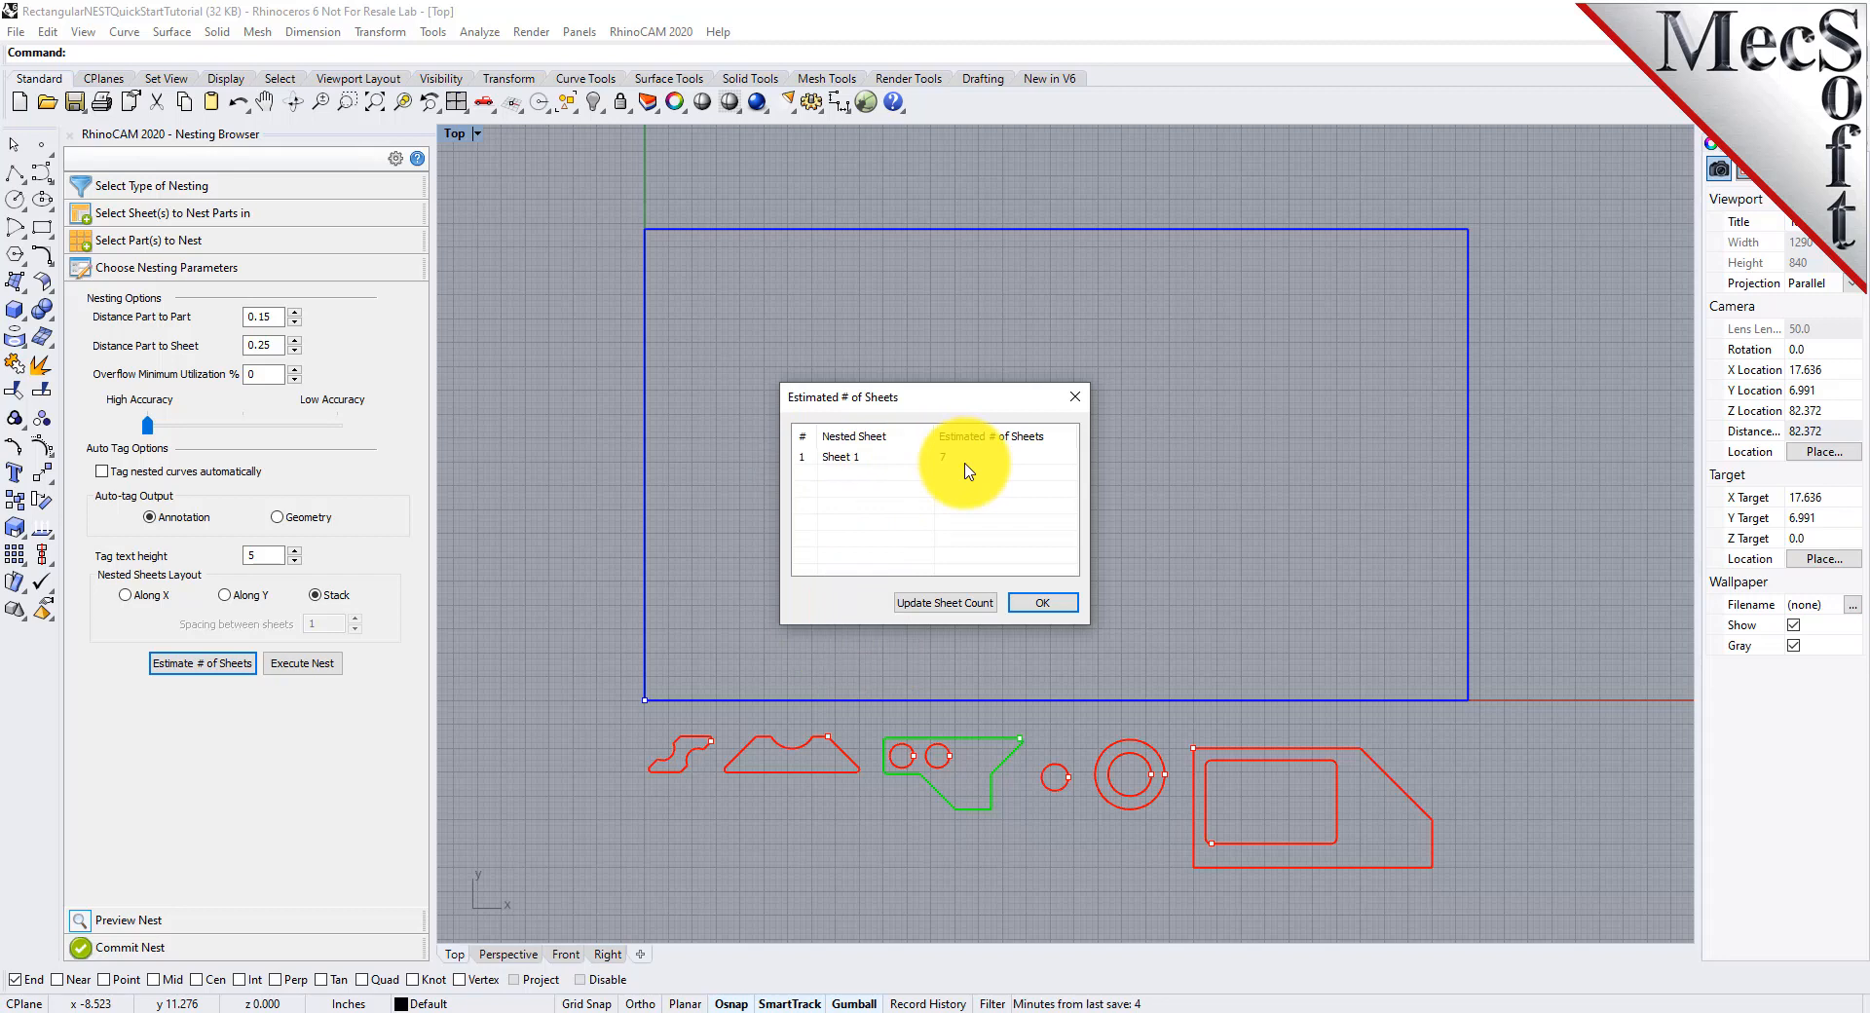
click(955, 603)
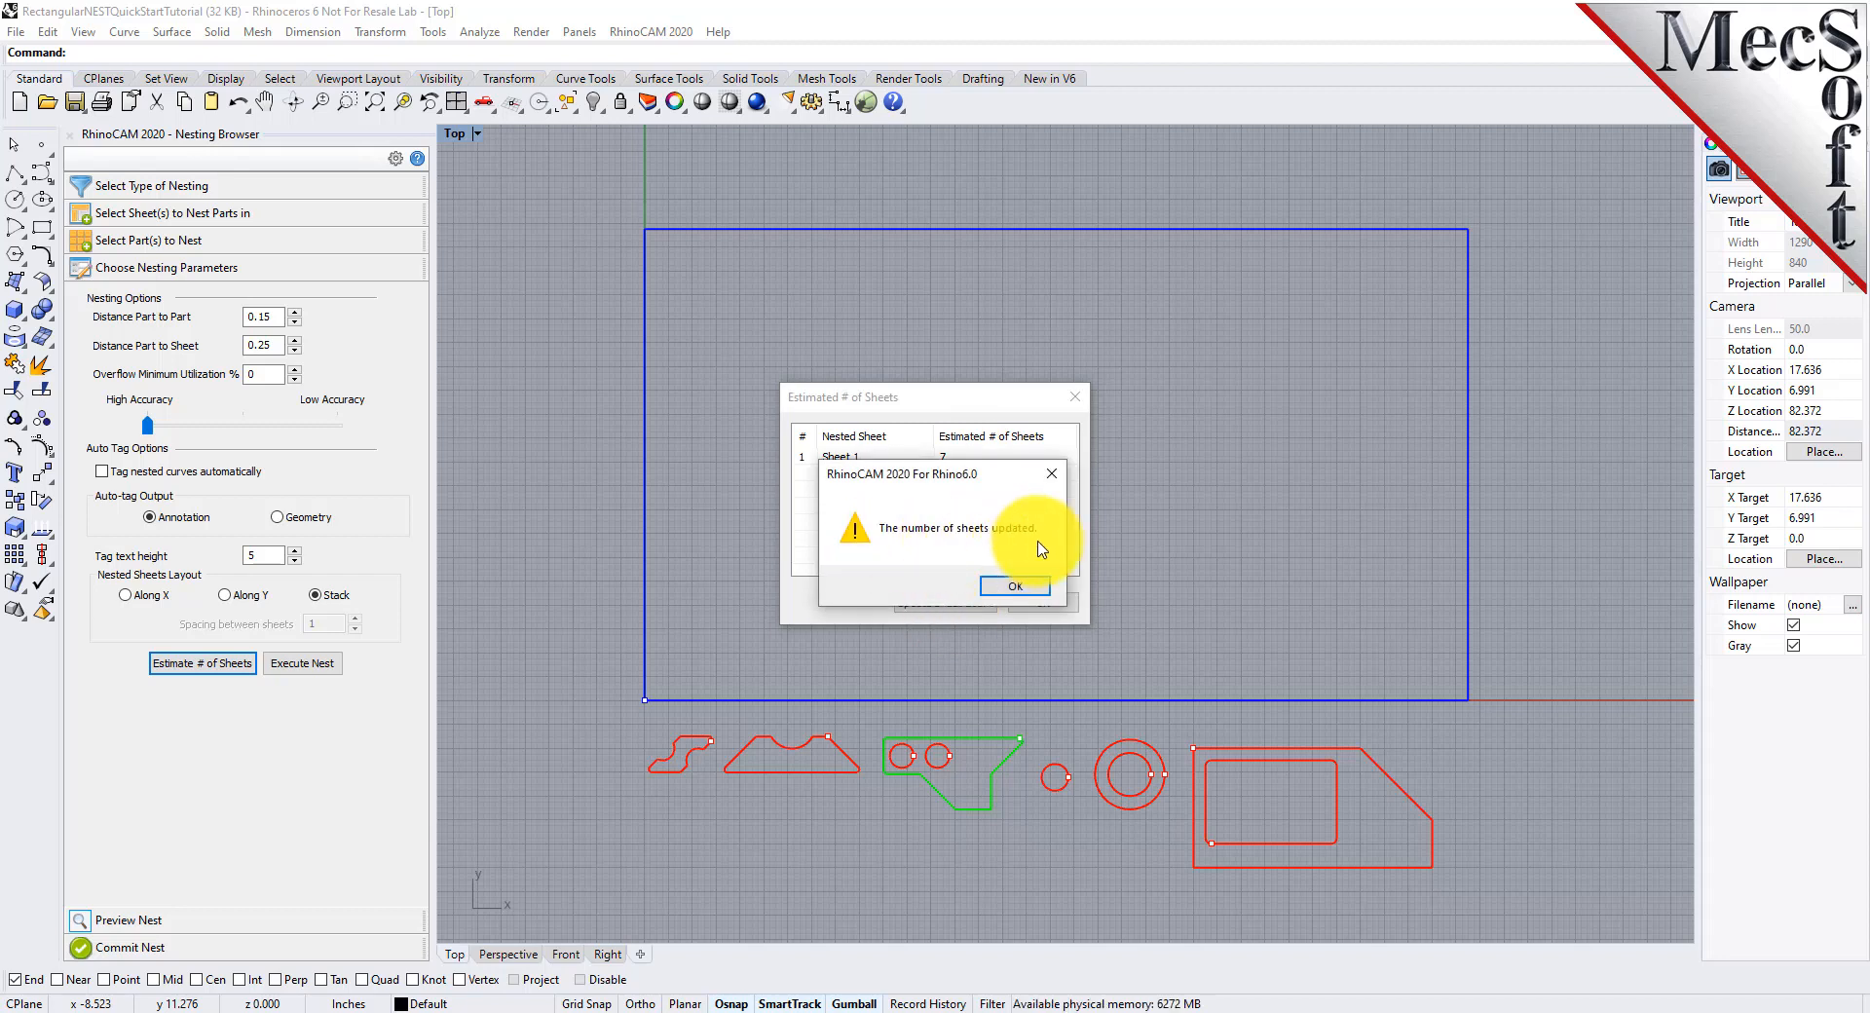
click(1019, 589)
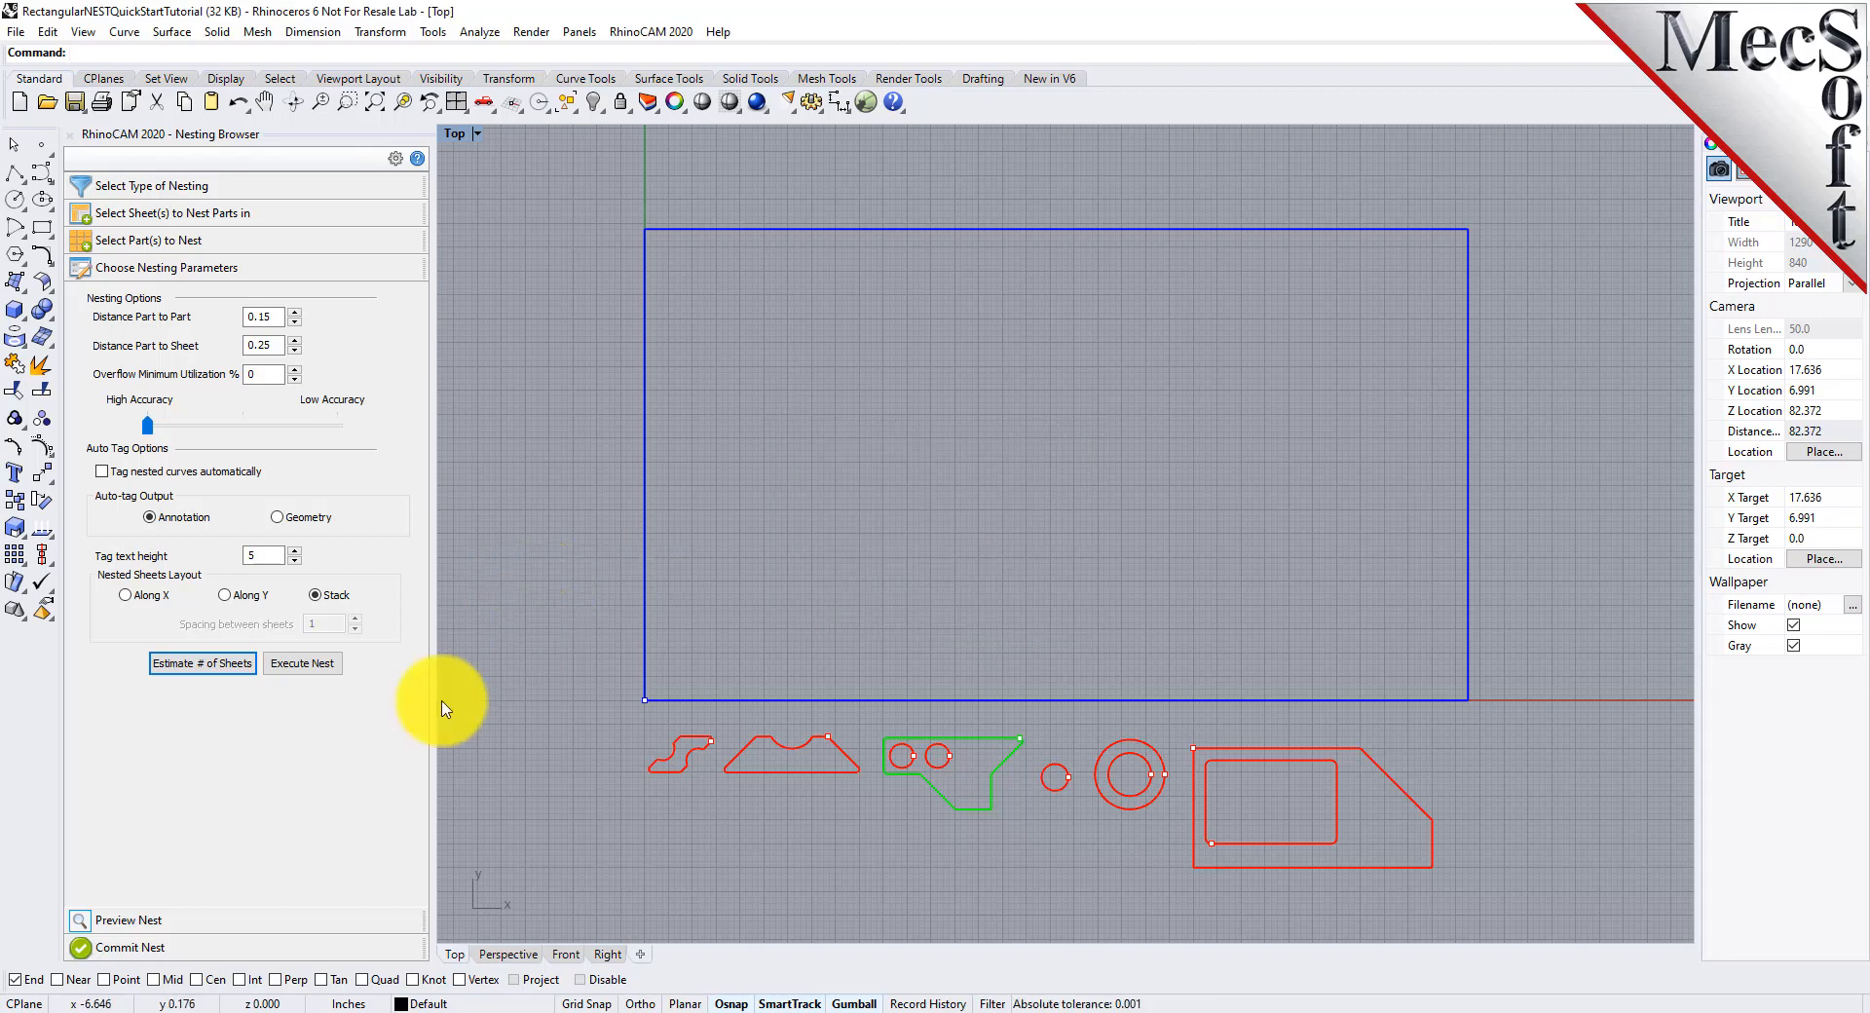
Execute the nest and preview nested sheets 1-2, 1-3 and 1-4
click(307, 666)
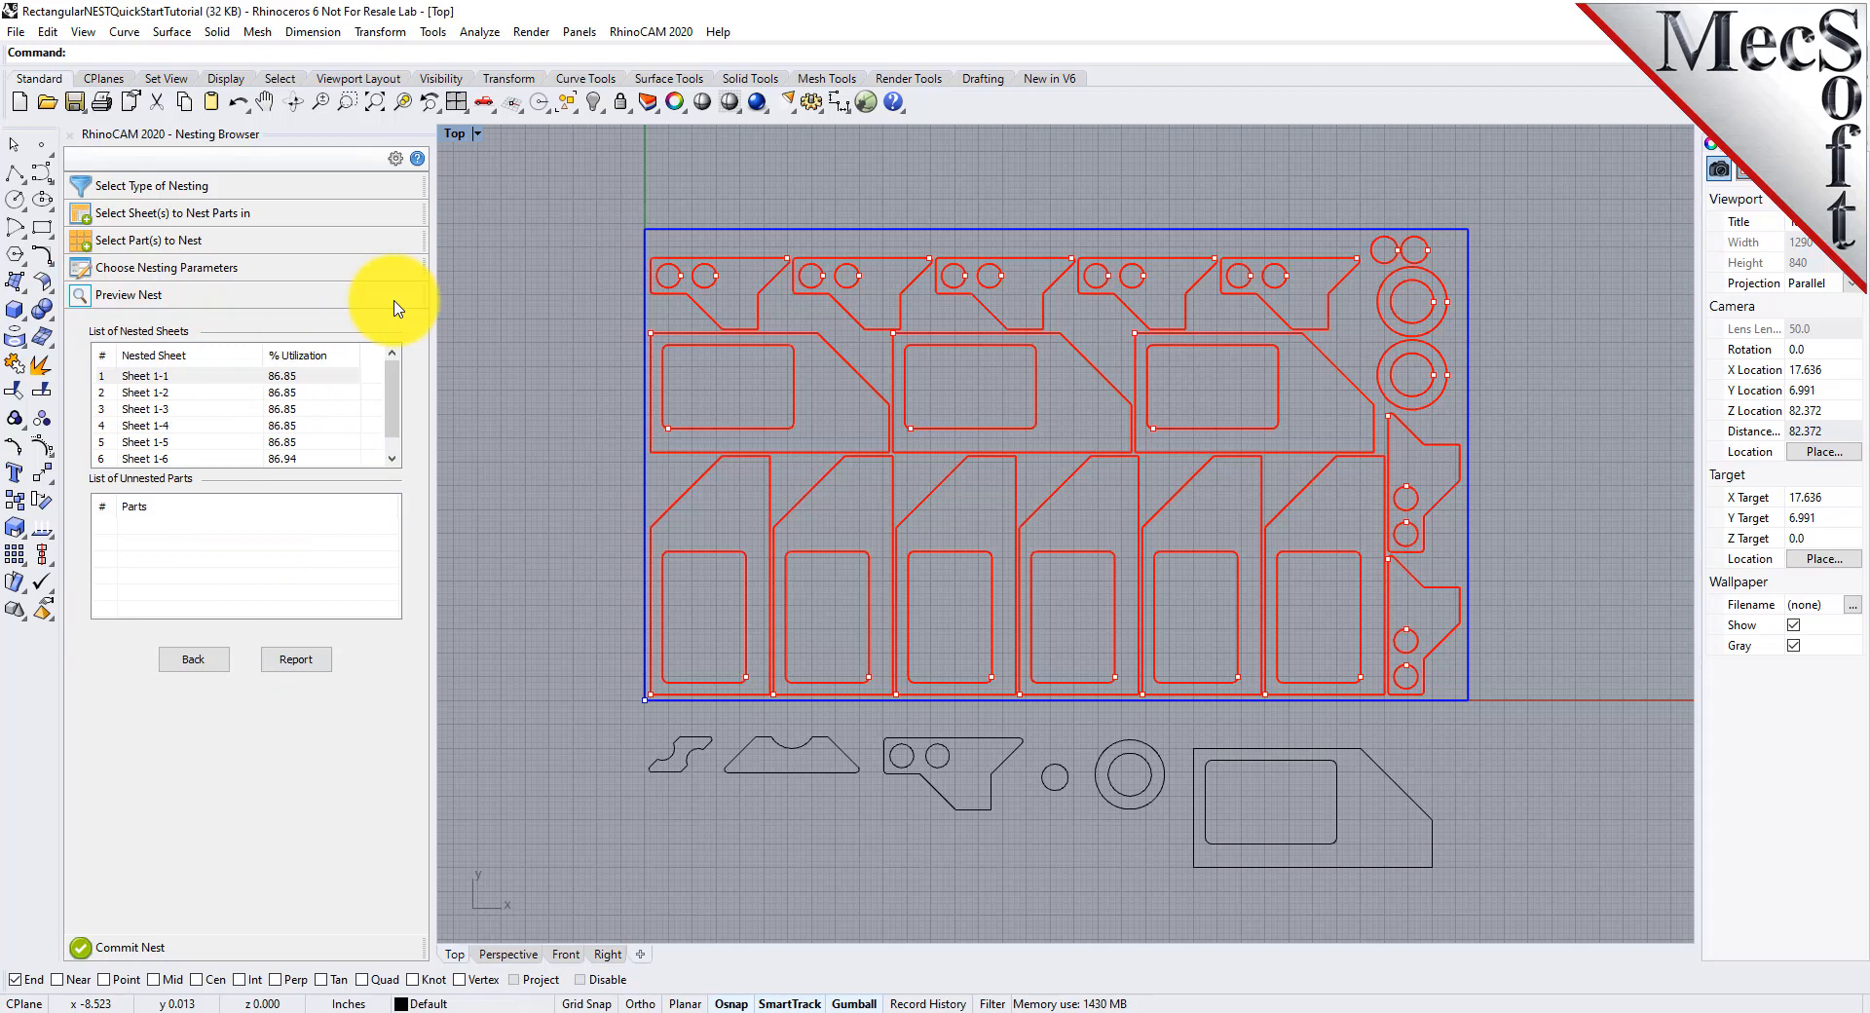
click(176, 392)
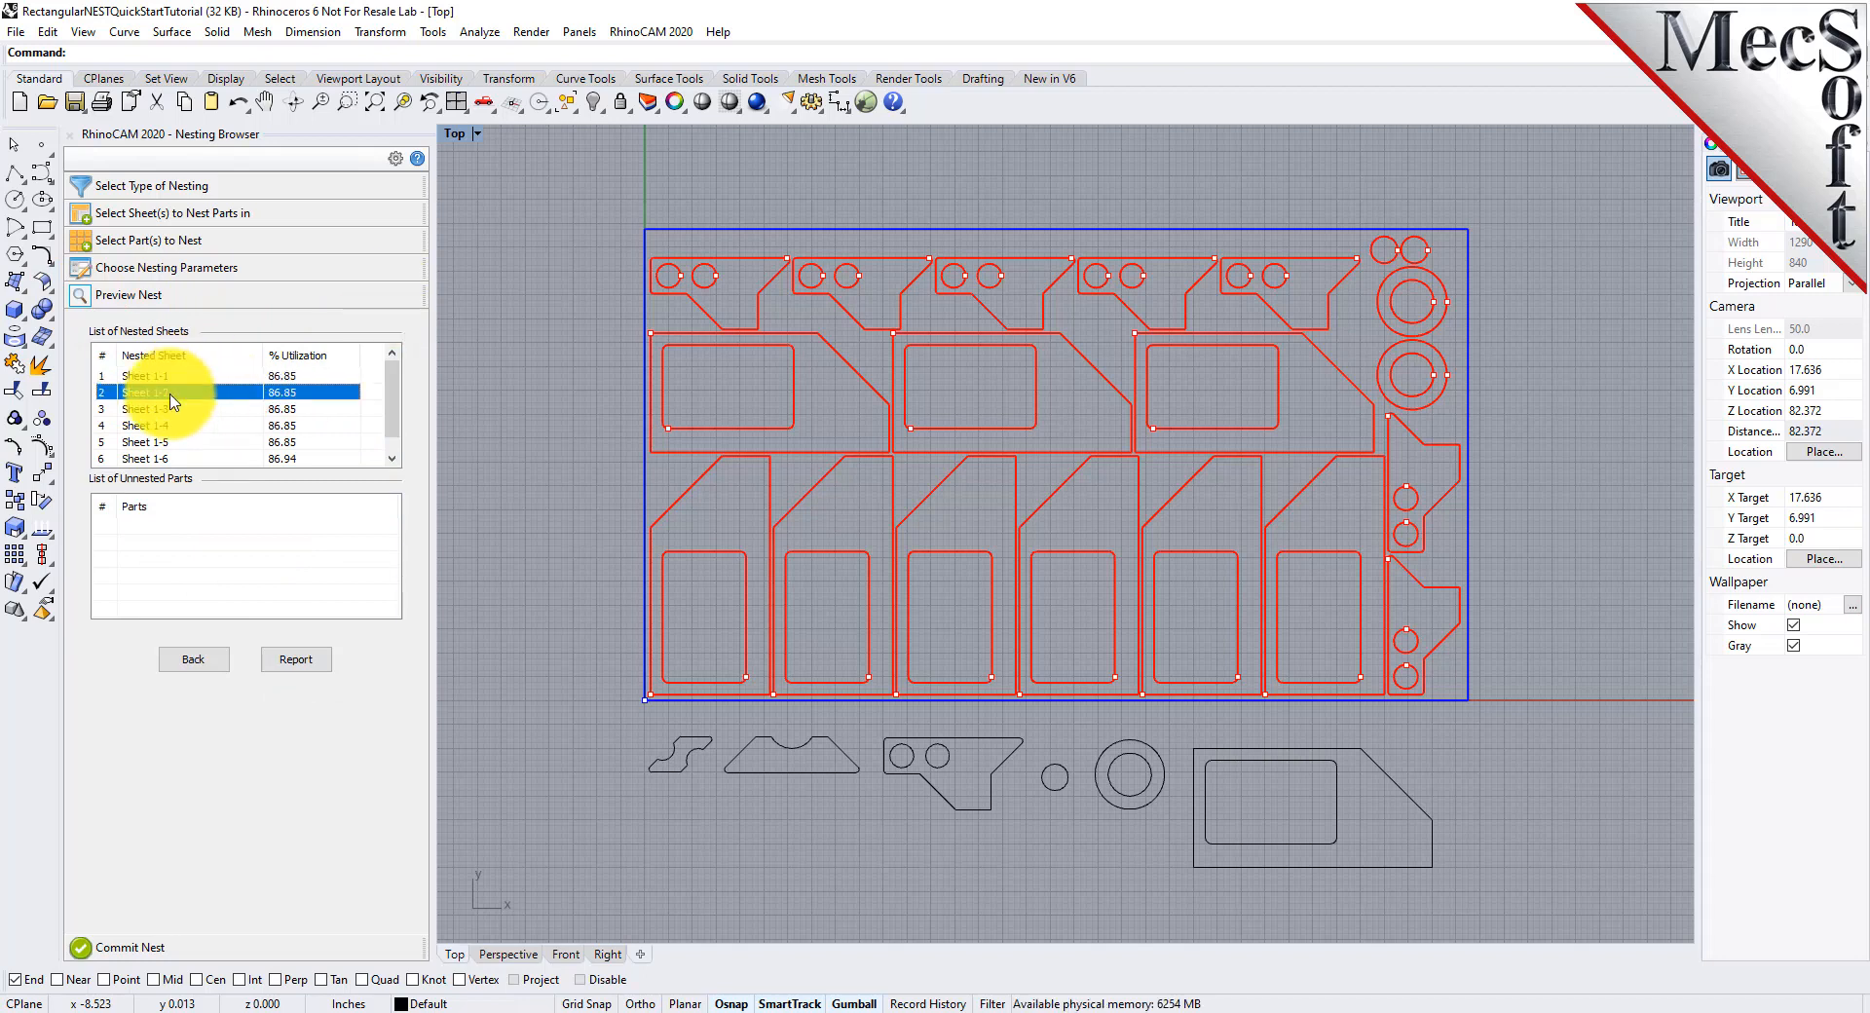
click(173, 410)
click(171, 426)
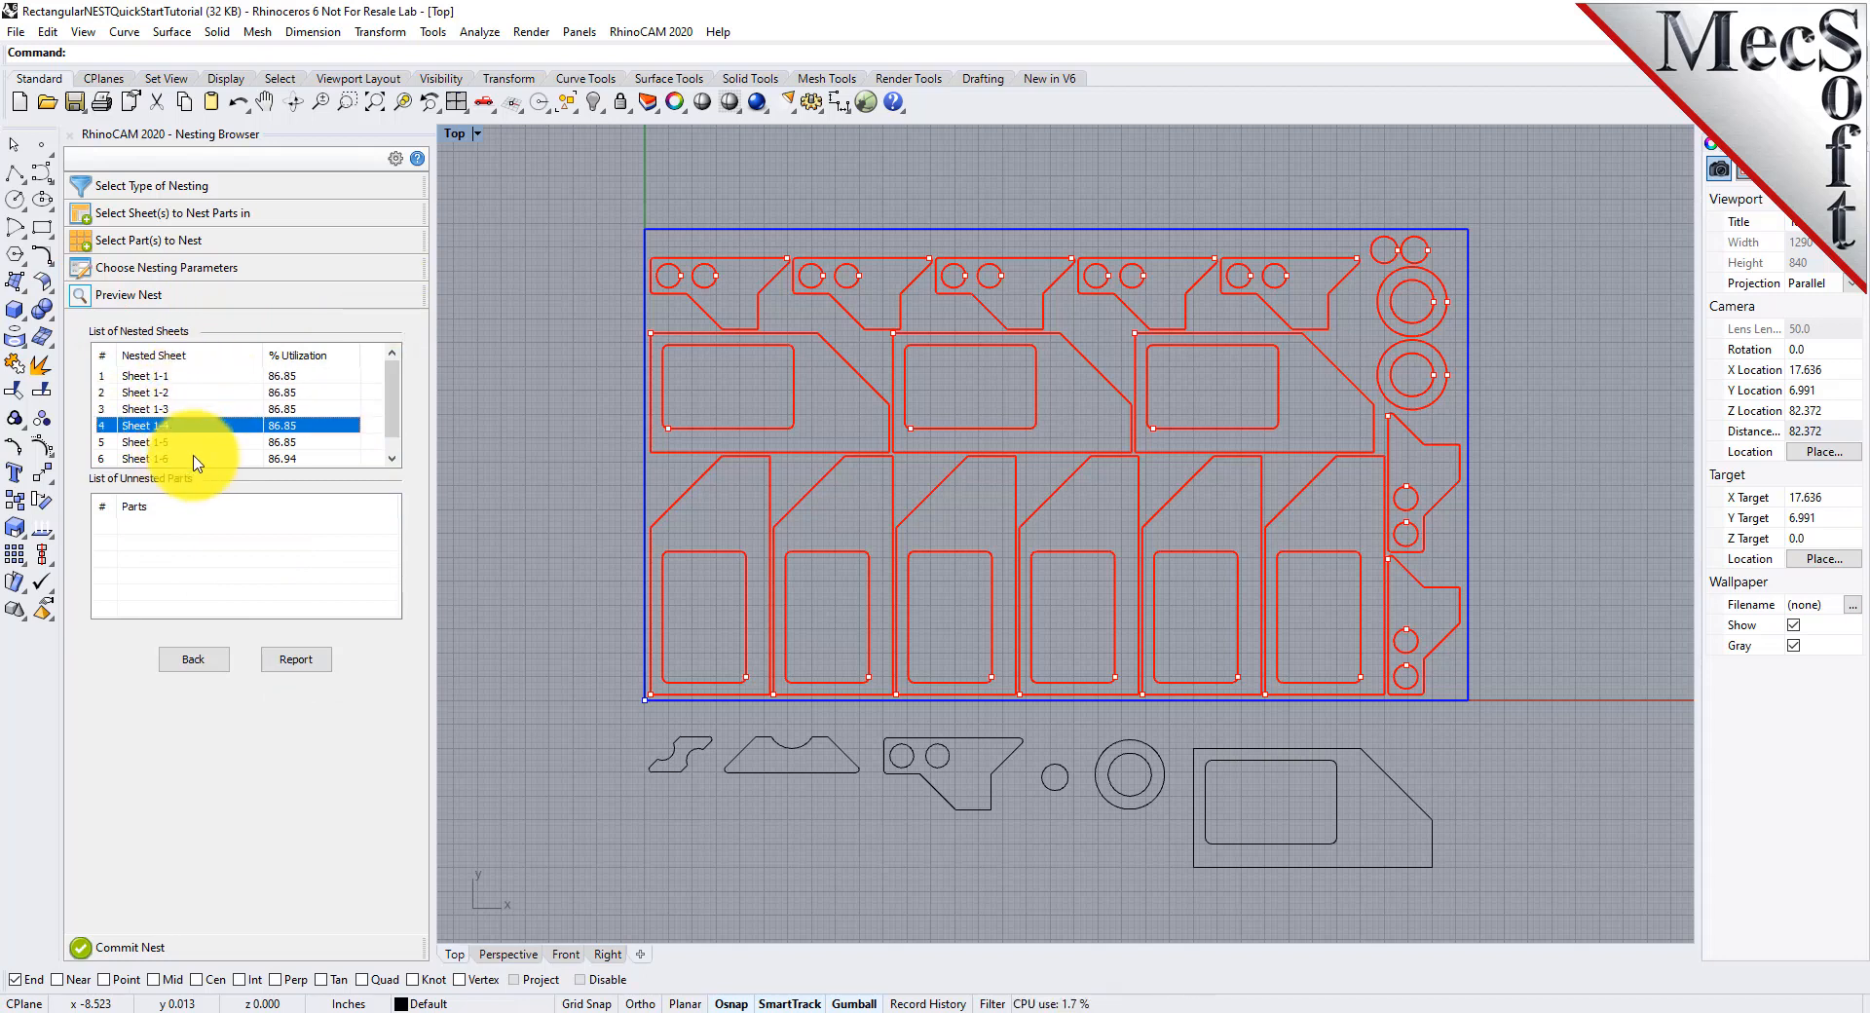
Examine the nesting report and preview nested sheets 1-7, 1-6 and 1-5
click(318, 663)
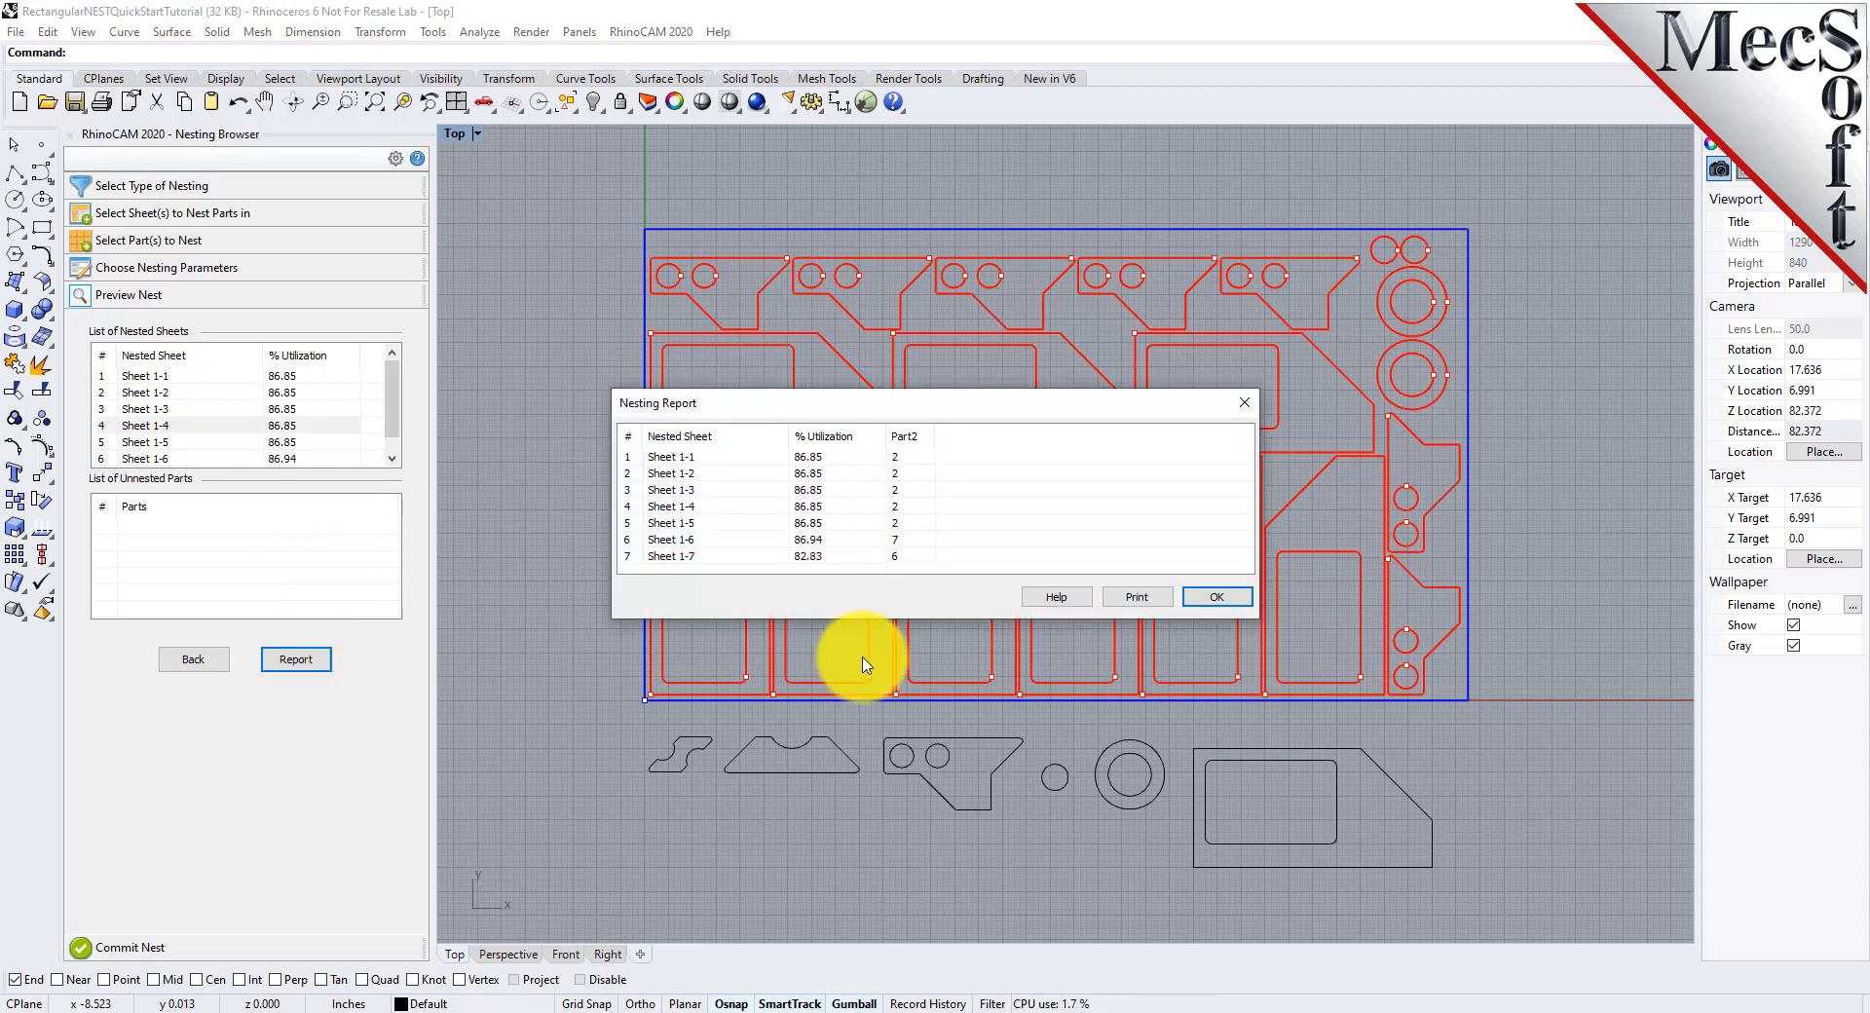
click(1219, 596)
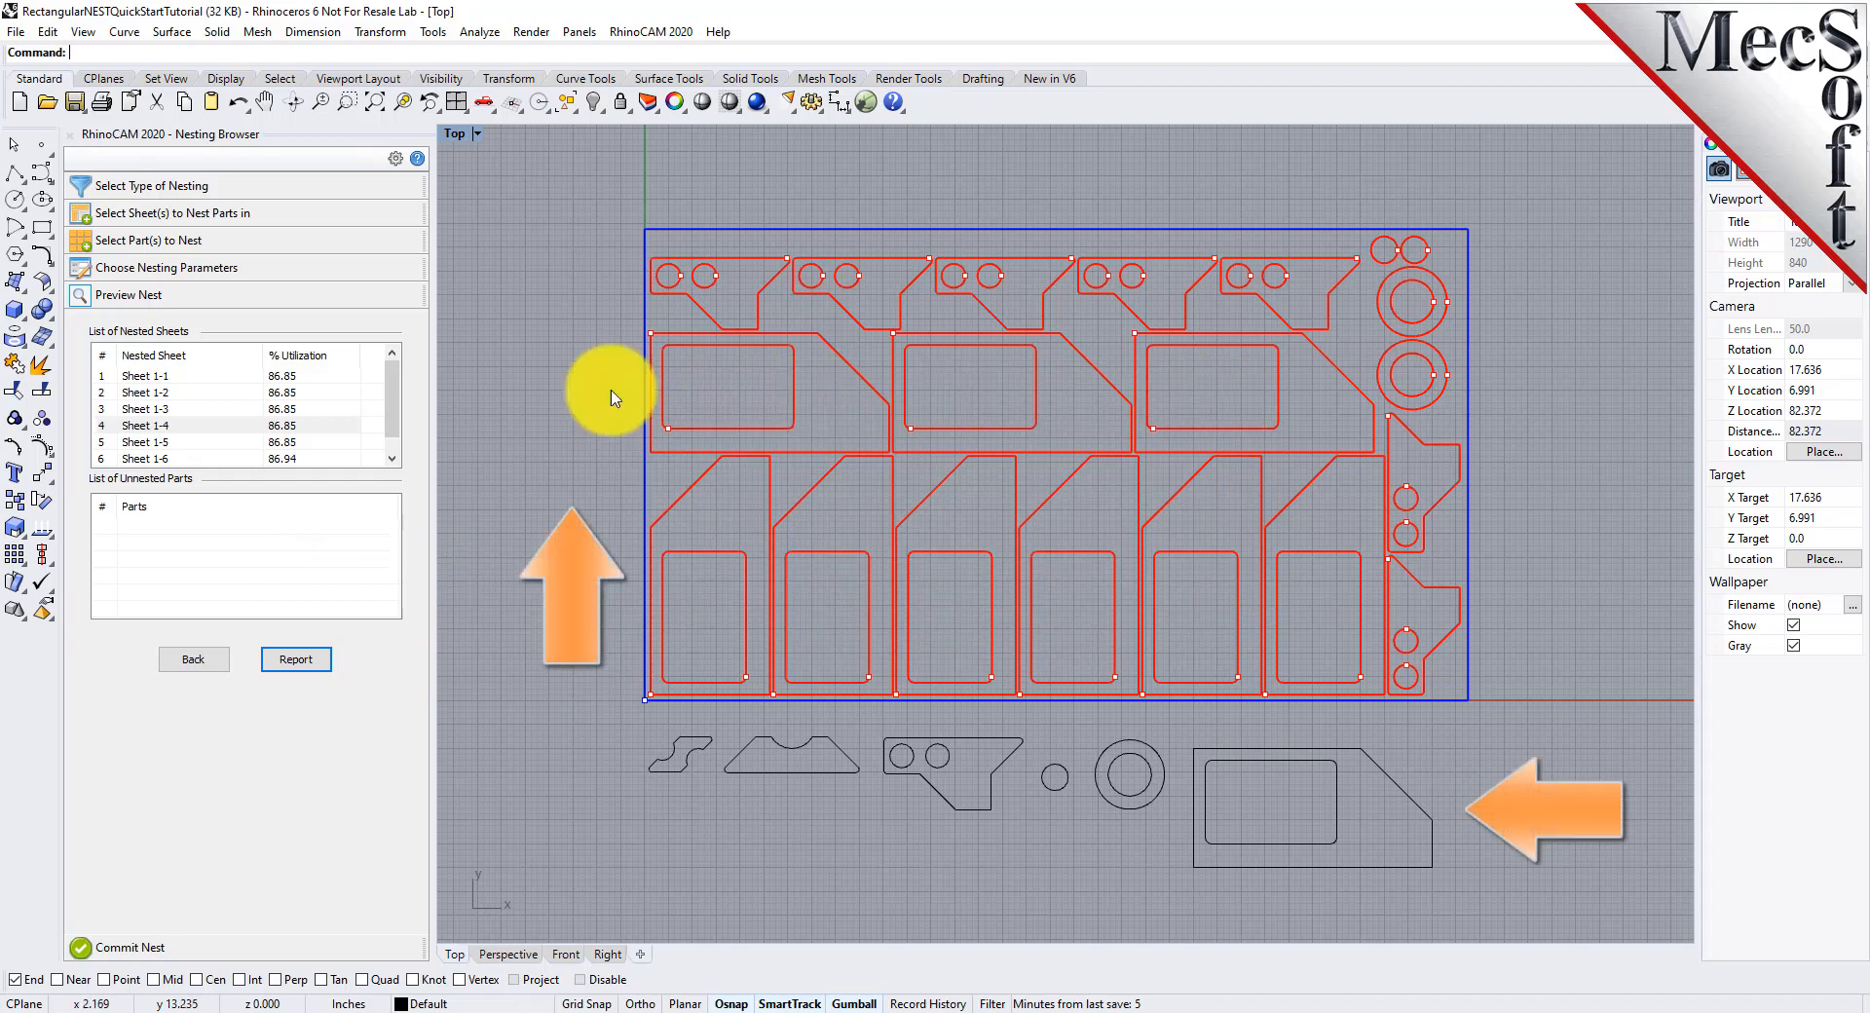
scroll(175, 448, down, 1)
click(170, 457)
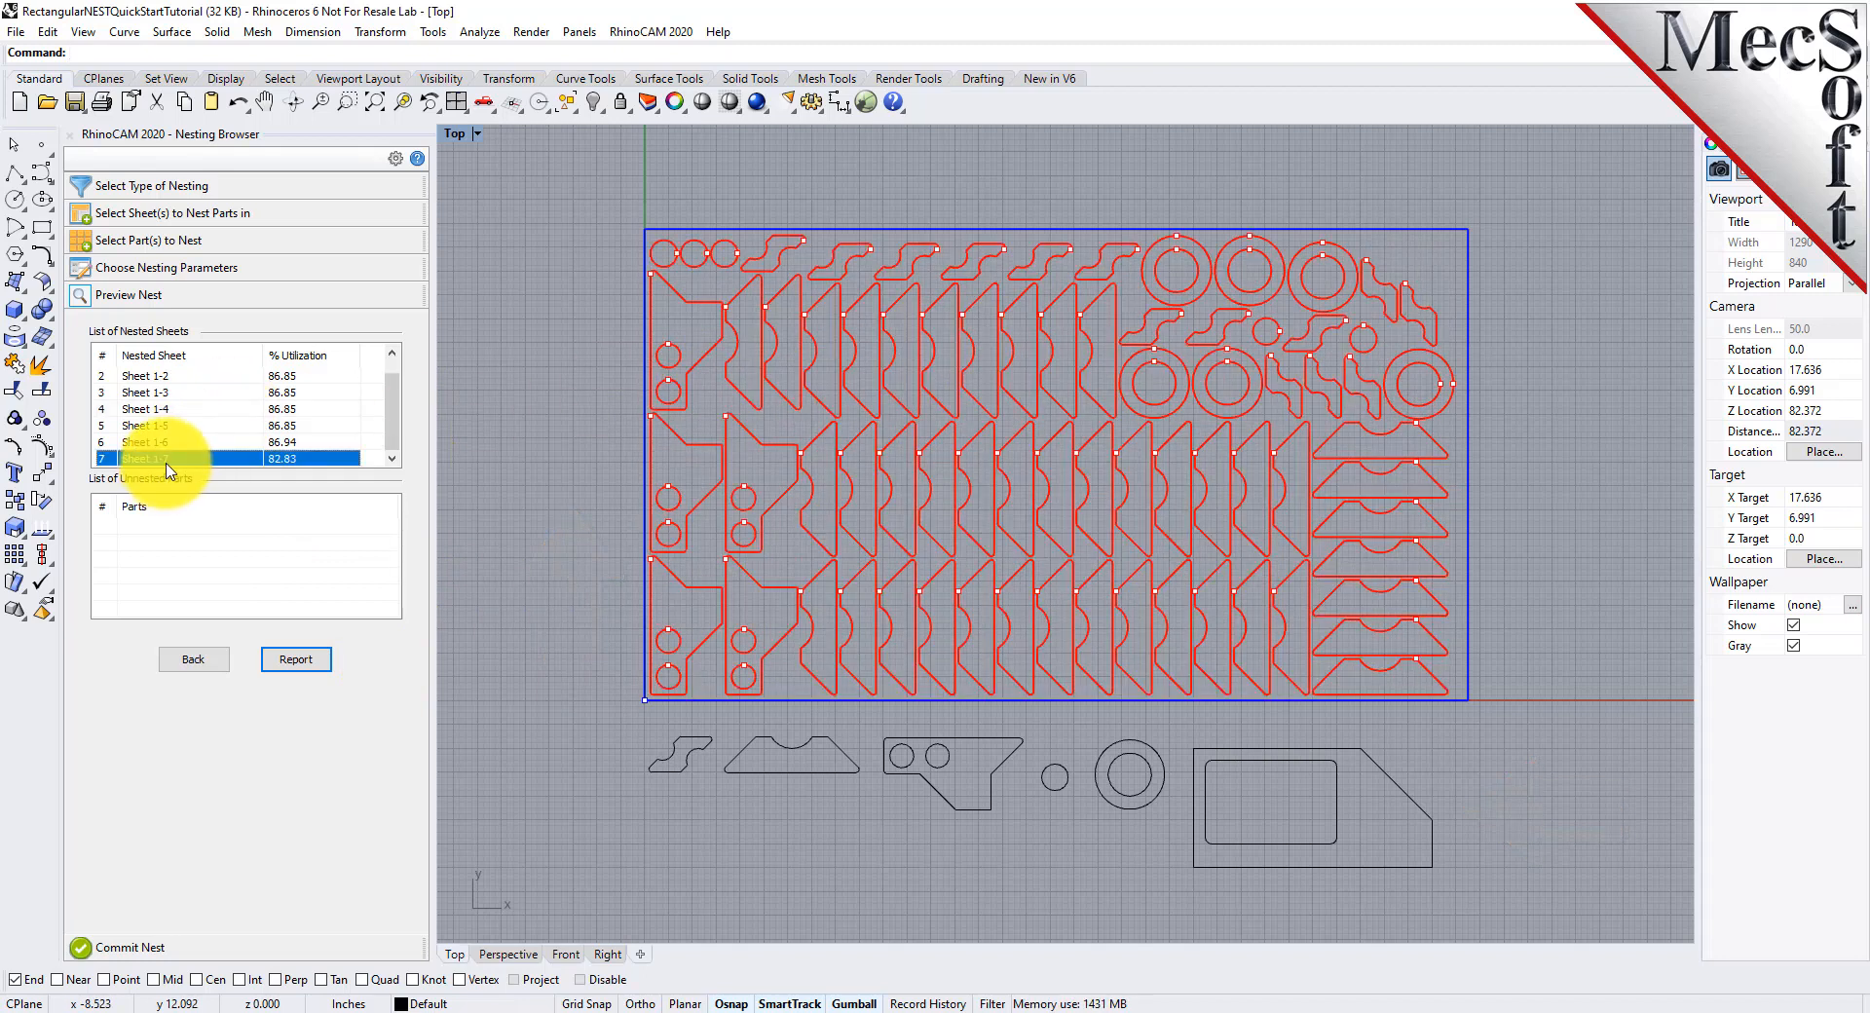
click(167, 442)
click(167, 427)
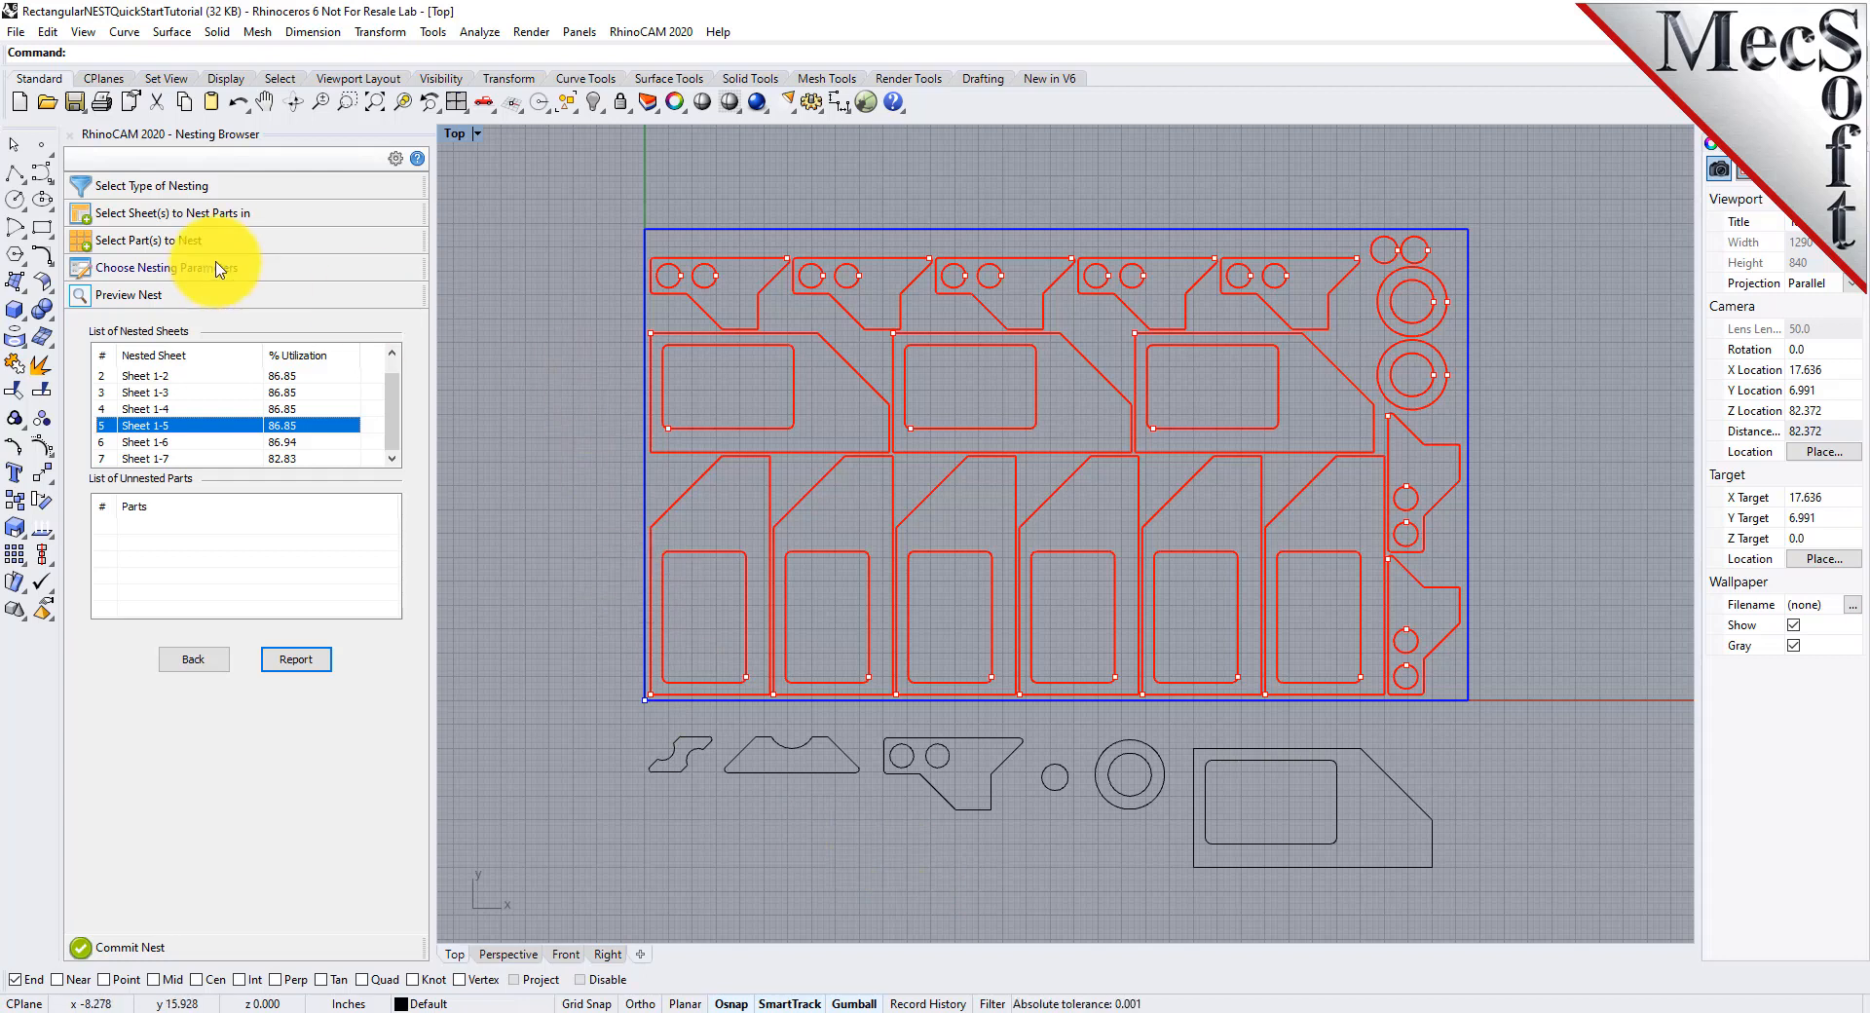
Set the grain direction of Sheet 1 to Along X
click(195, 215)
click(414, 313)
click(410, 312)
click(399, 348)
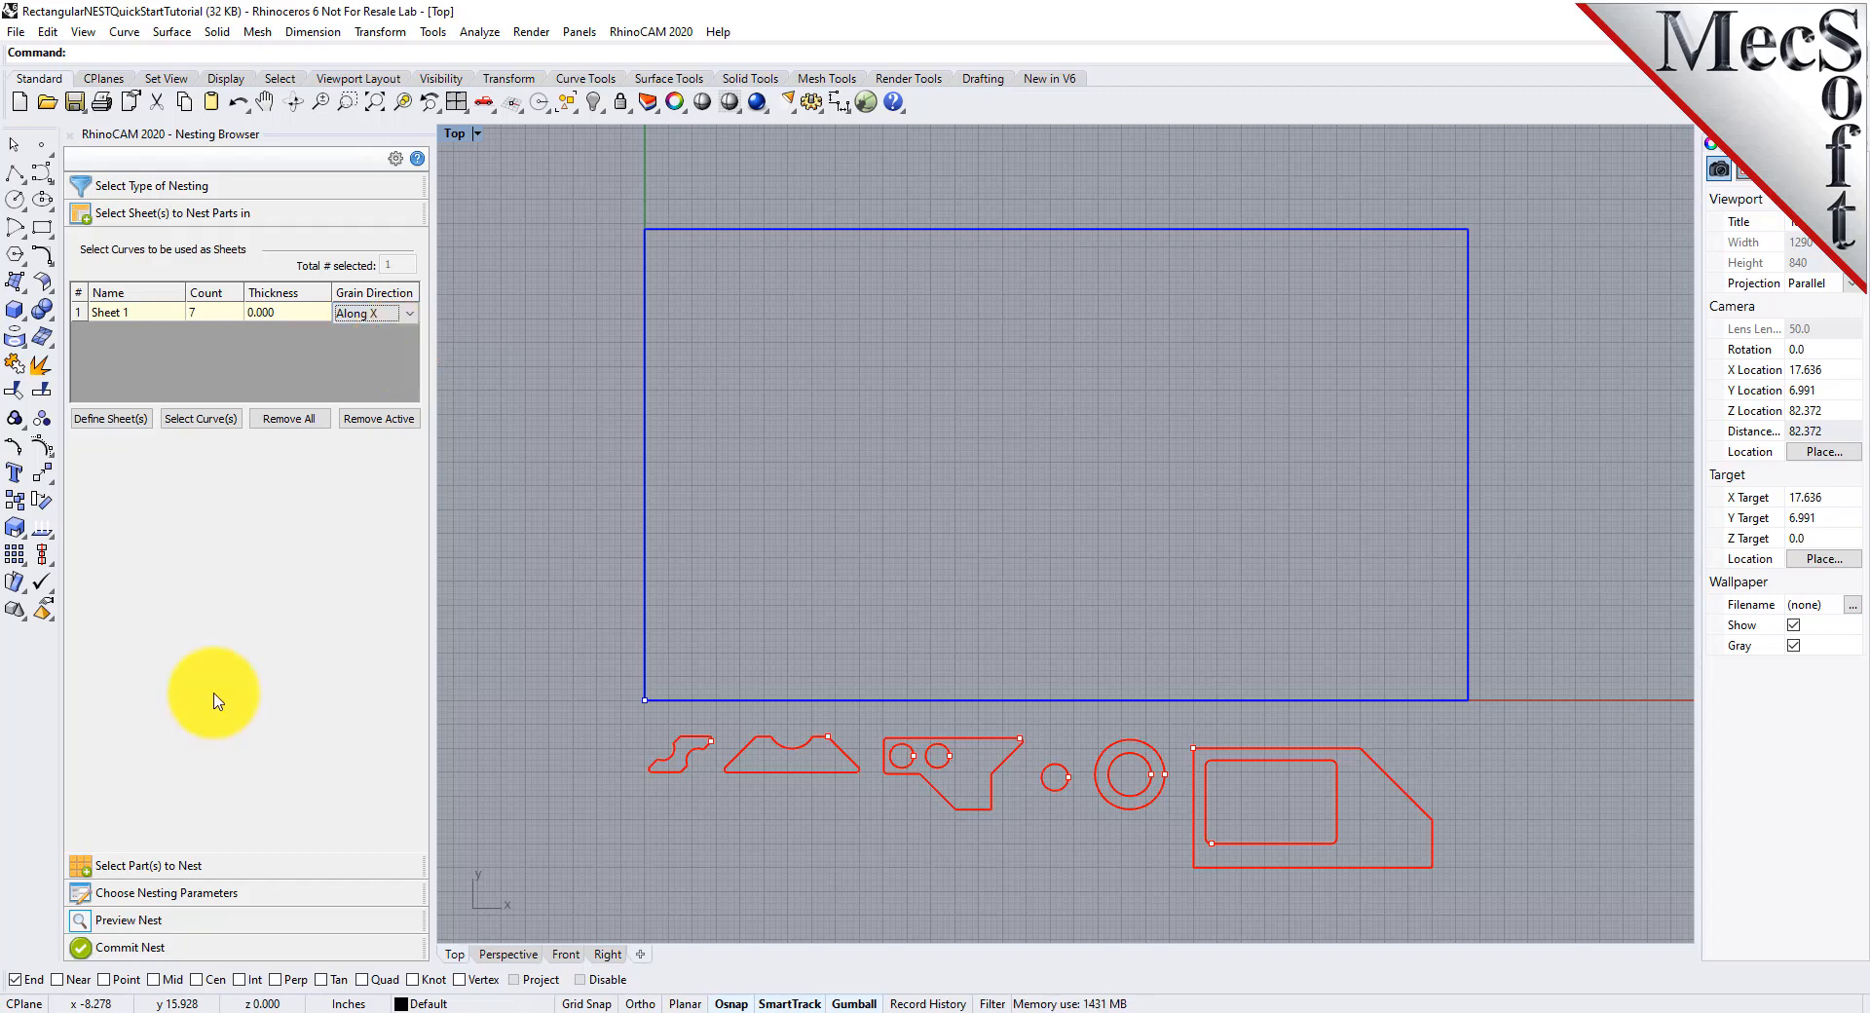
Set the grain direction of Part 6 to Along Y in the list of parts to nest
click(200, 865)
scroll(208, 388, down, 2)
click(137, 419)
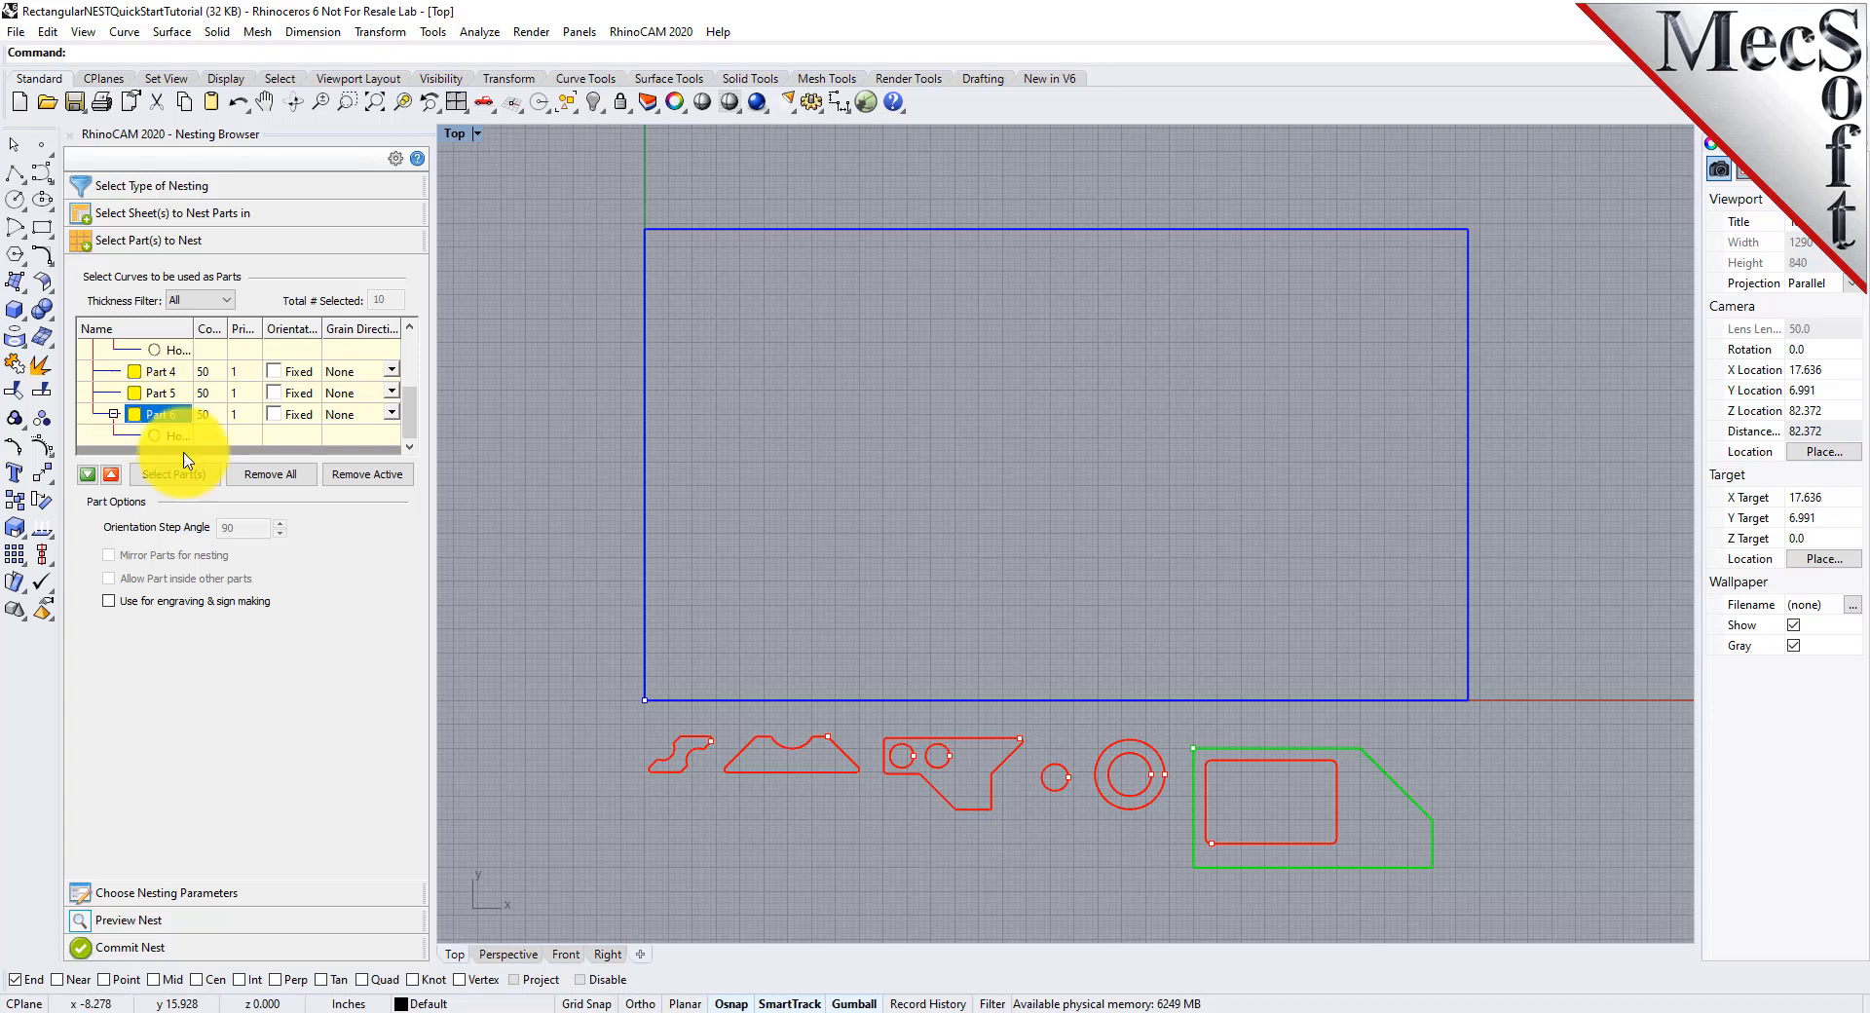
click(395, 419)
click(395, 419)
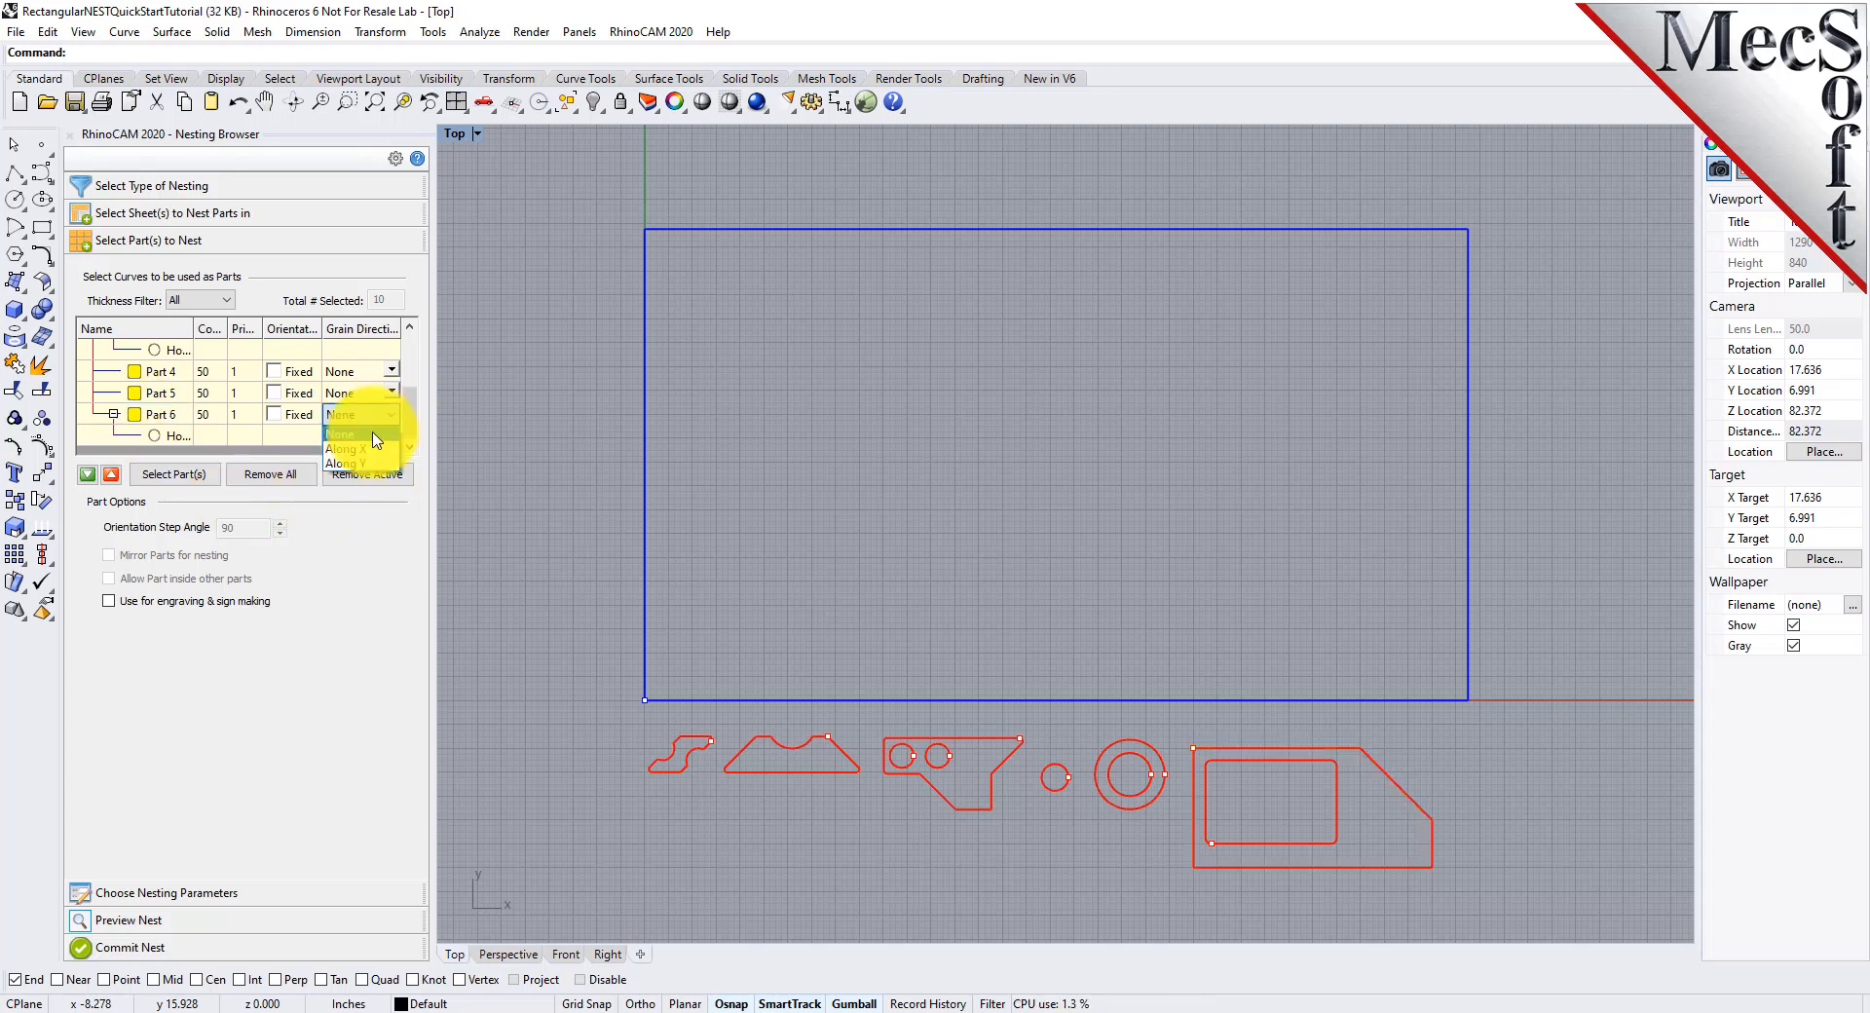
click(367, 470)
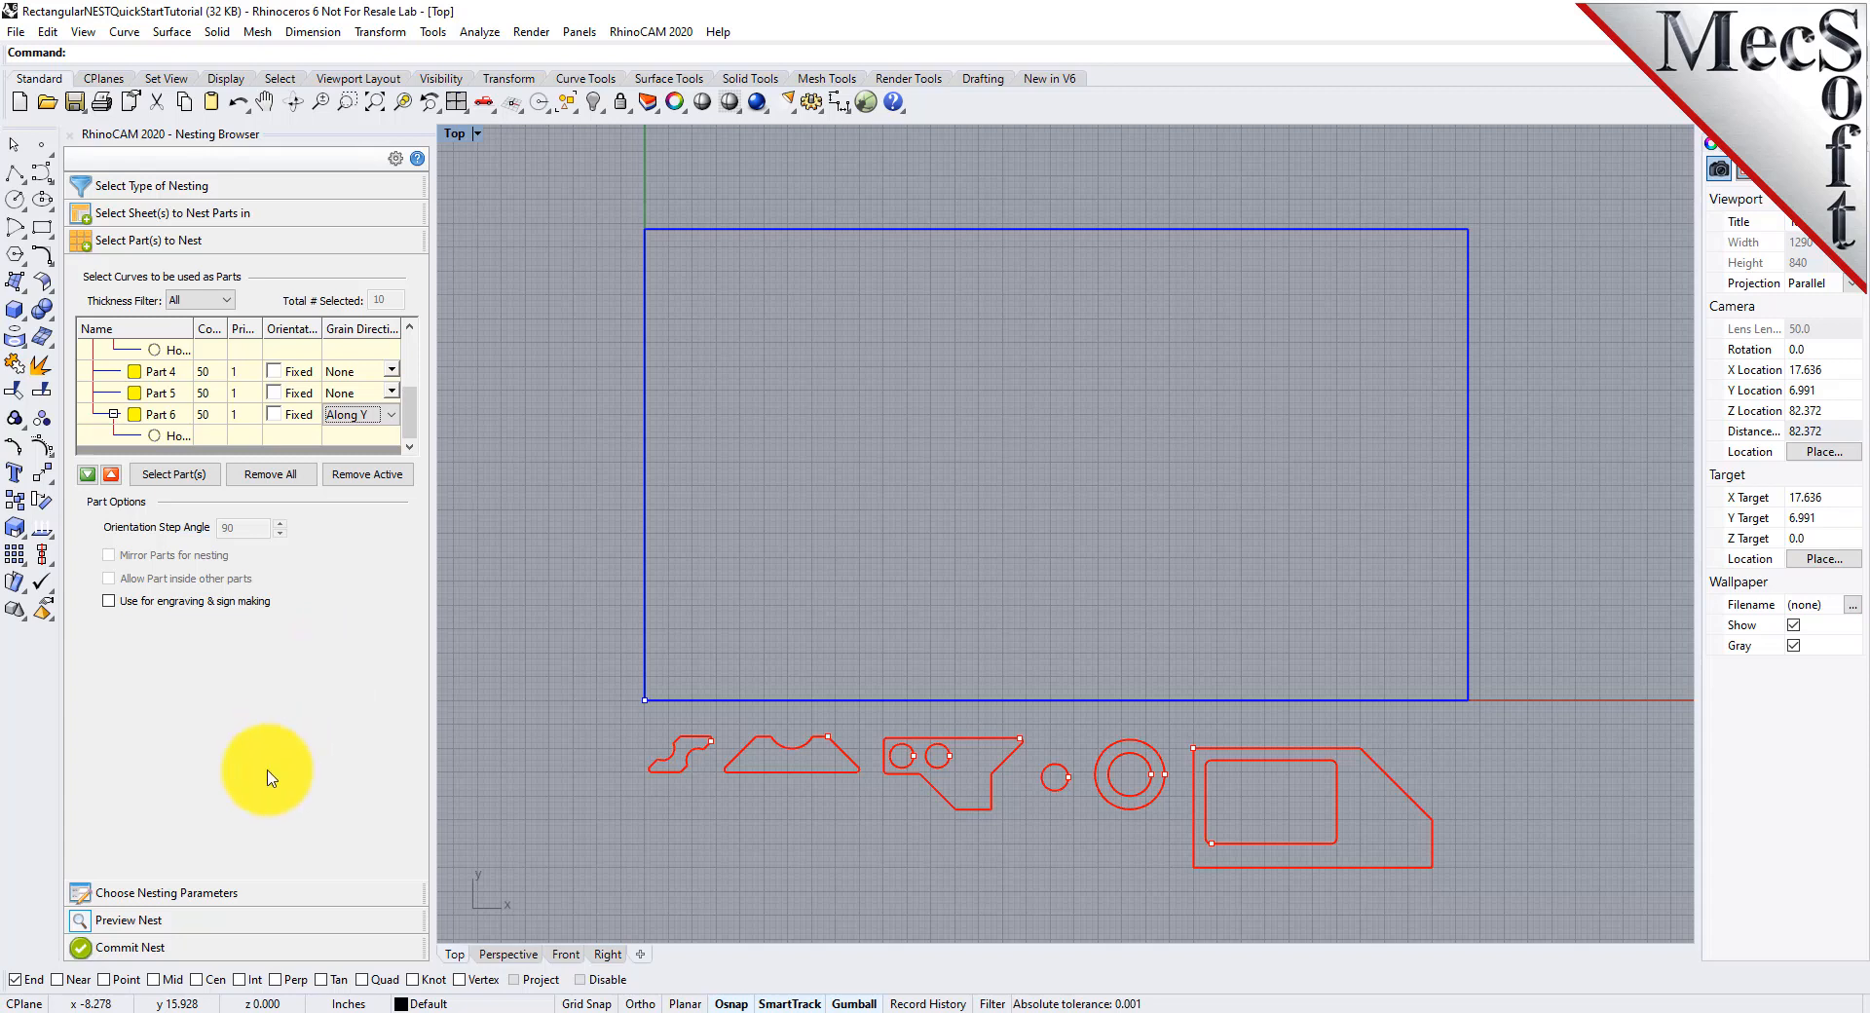
Execute the nest again with the grain directions applied and preview nested sheets 1-3 through 1-6
click(191, 893)
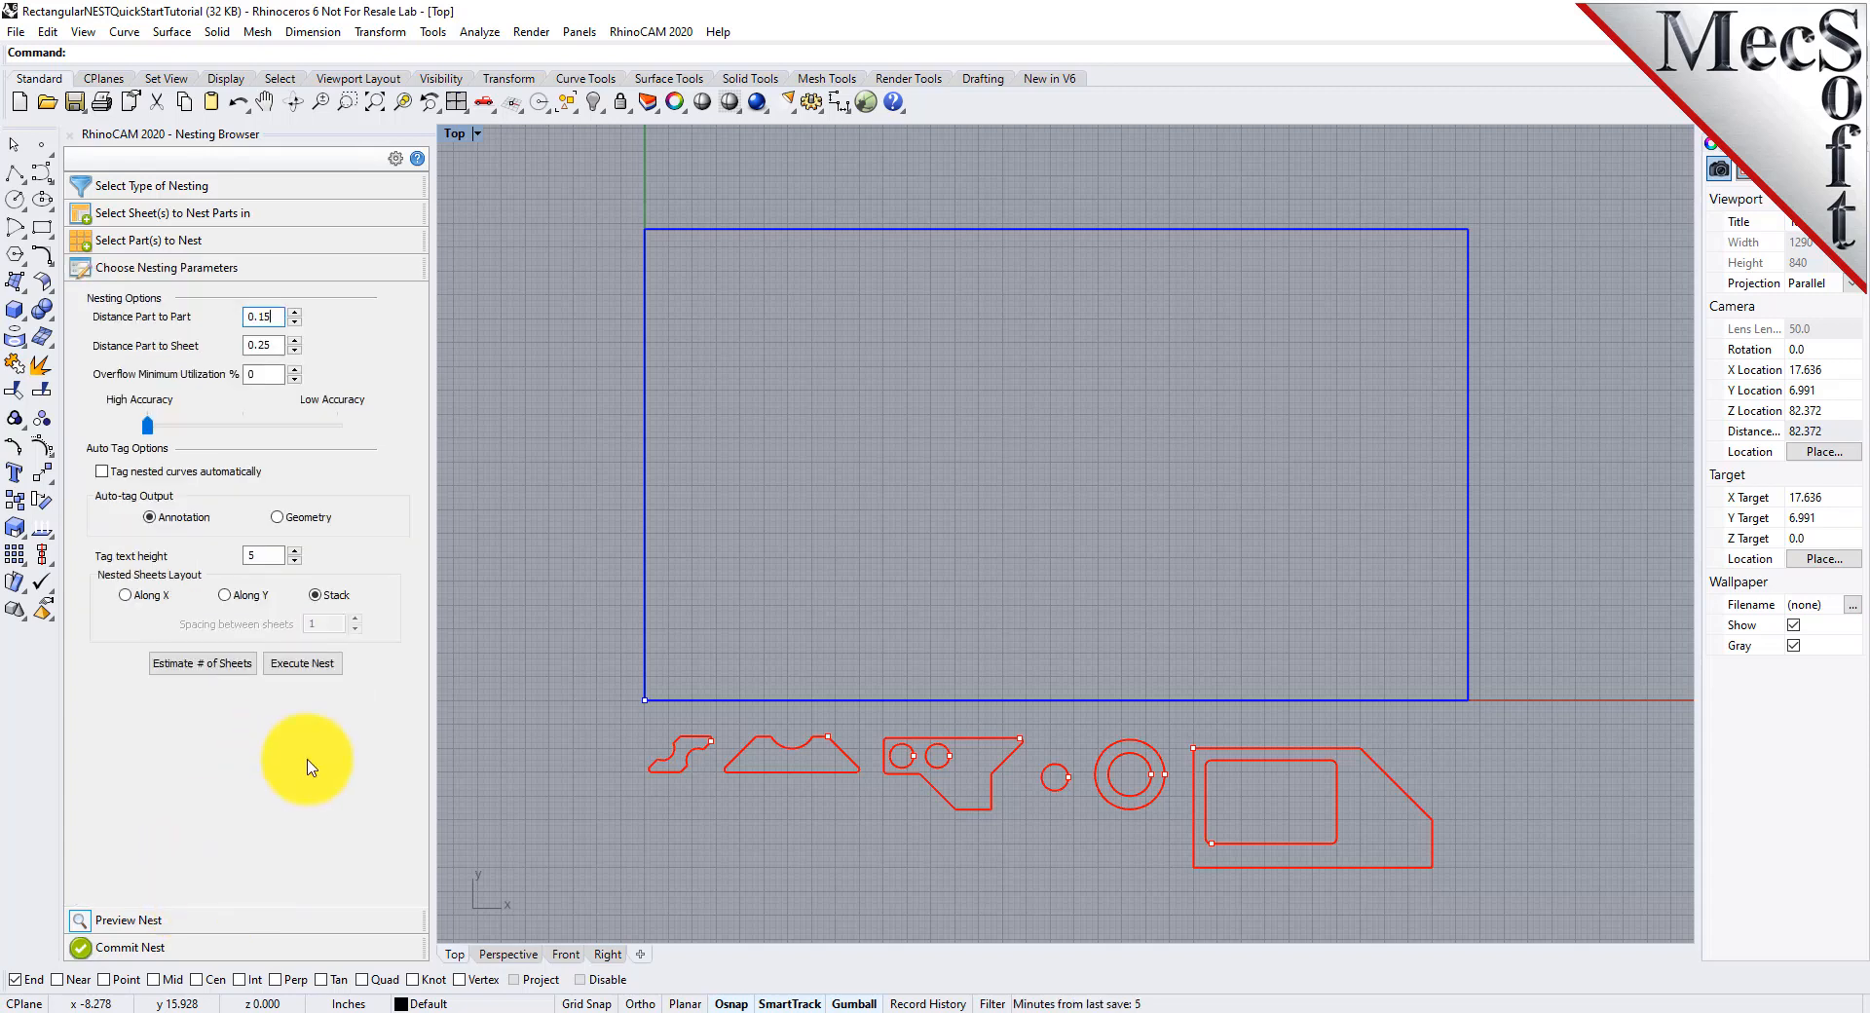
click(300, 666)
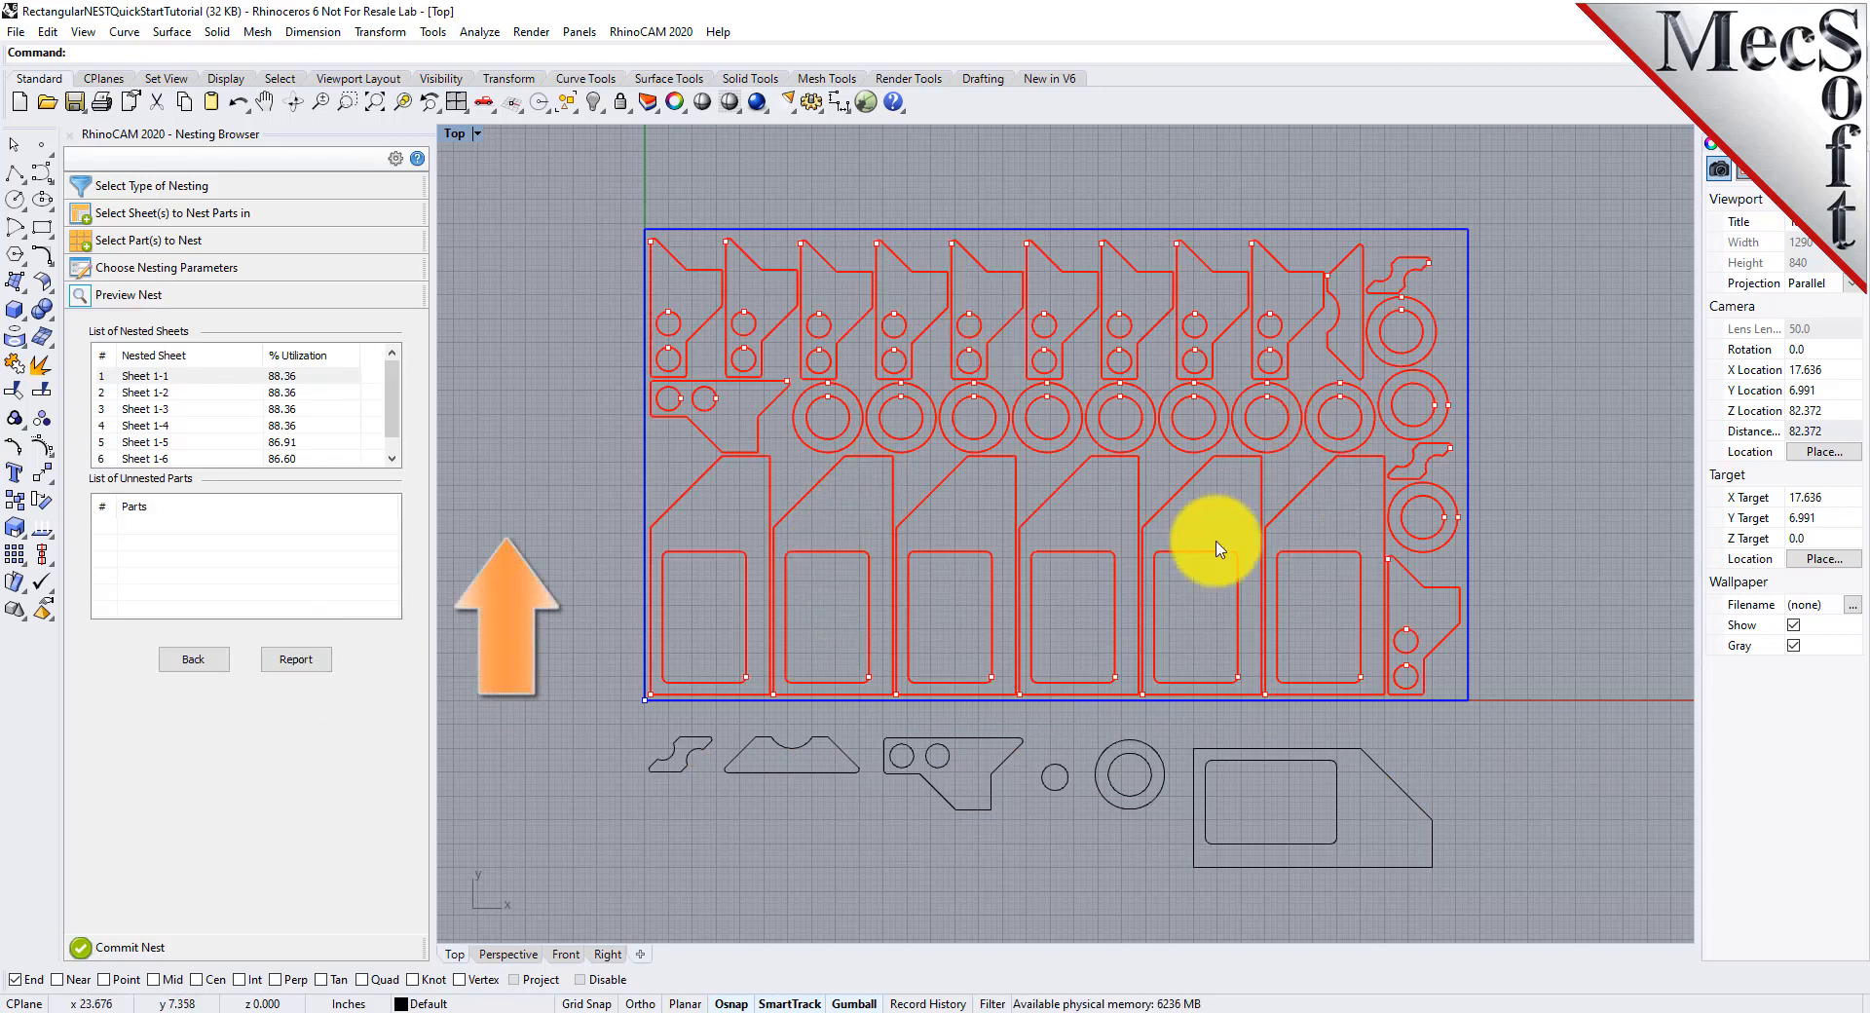
click(149, 410)
click(150, 428)
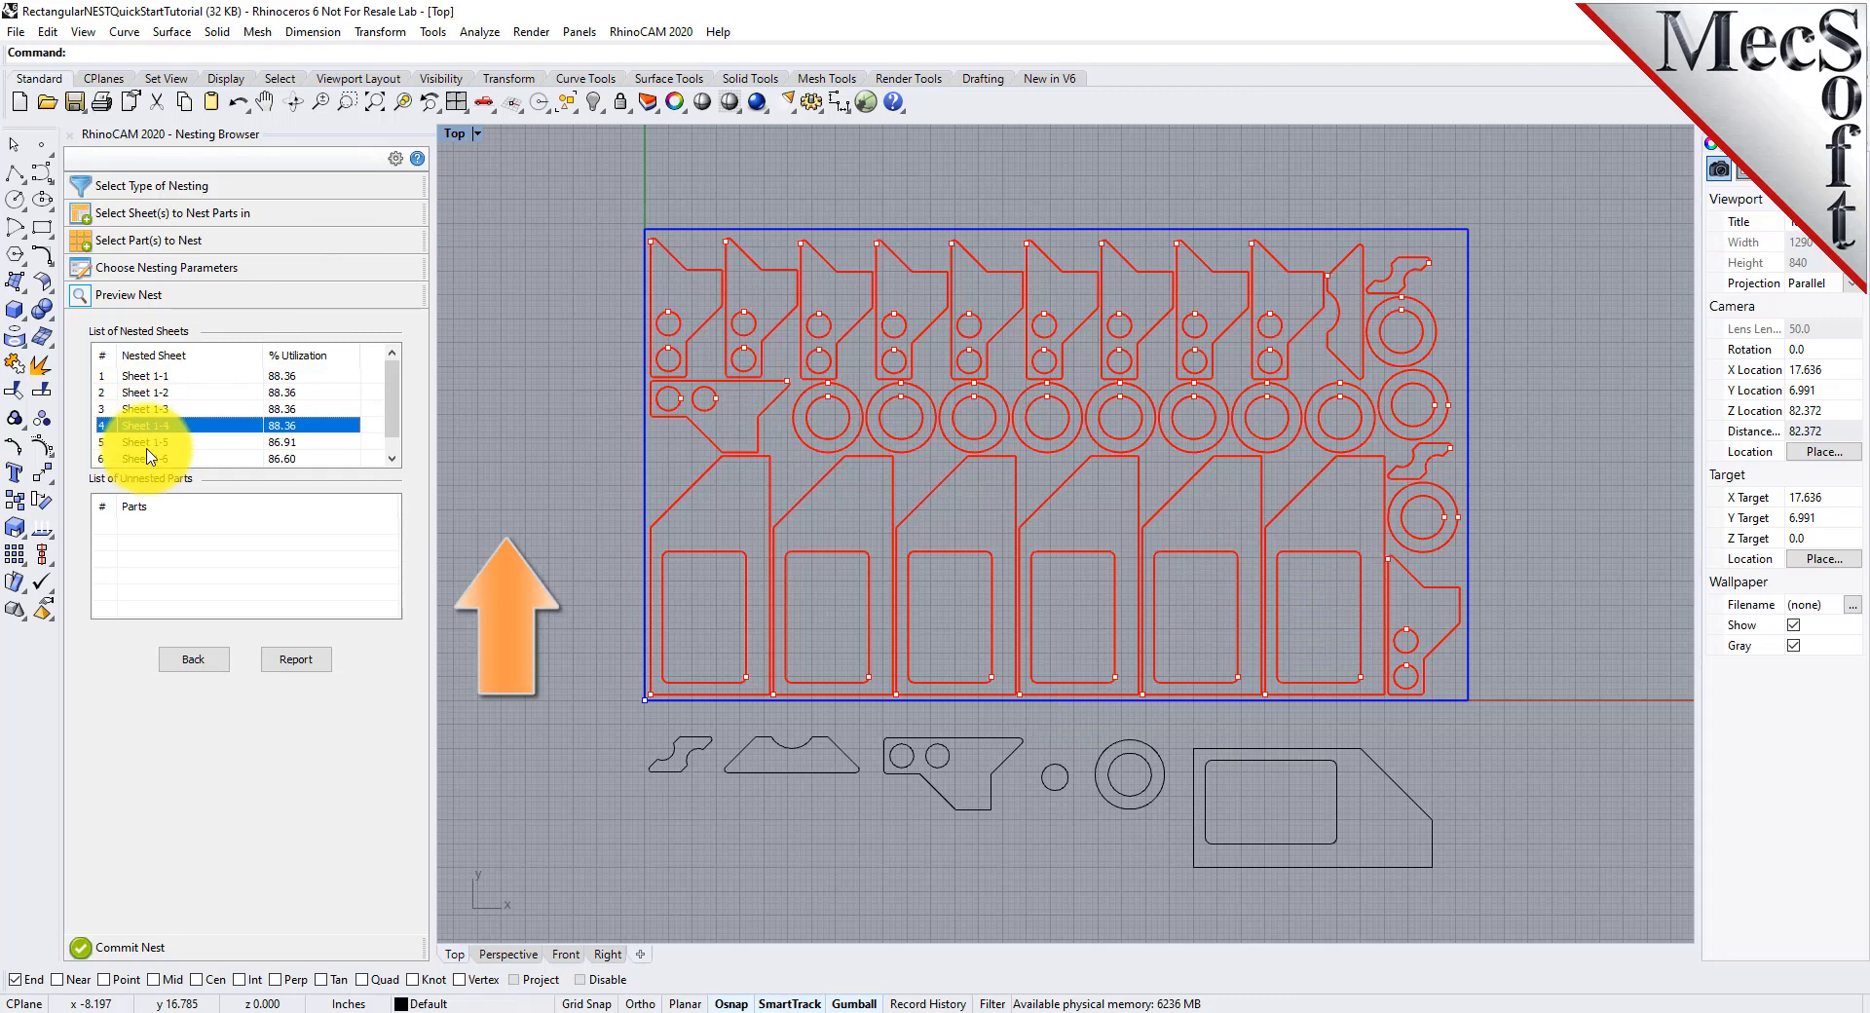
click(148, 444)
scroll(182, 407, down, 1)
click(155, 442)
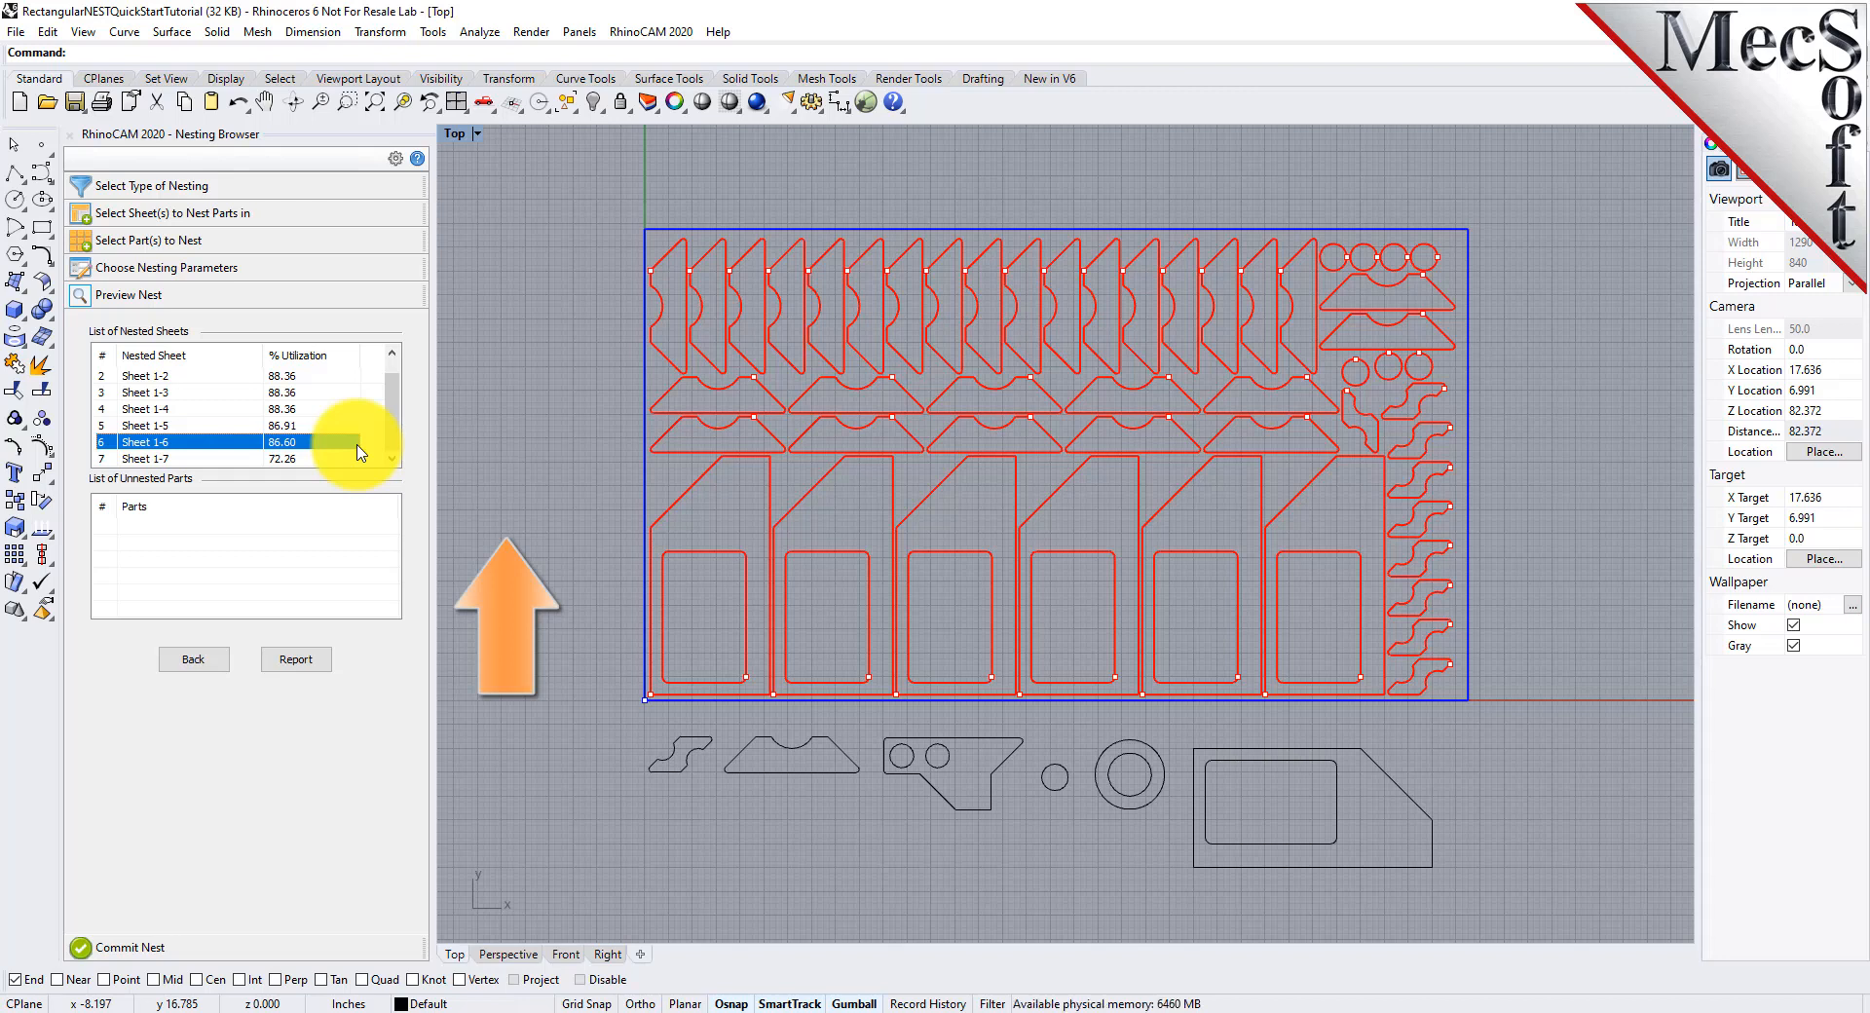
Commit the nest with a separate layer for each nested sheet and inspect the sheet layers in the layer list
click(146, 947)
click(249, 481)
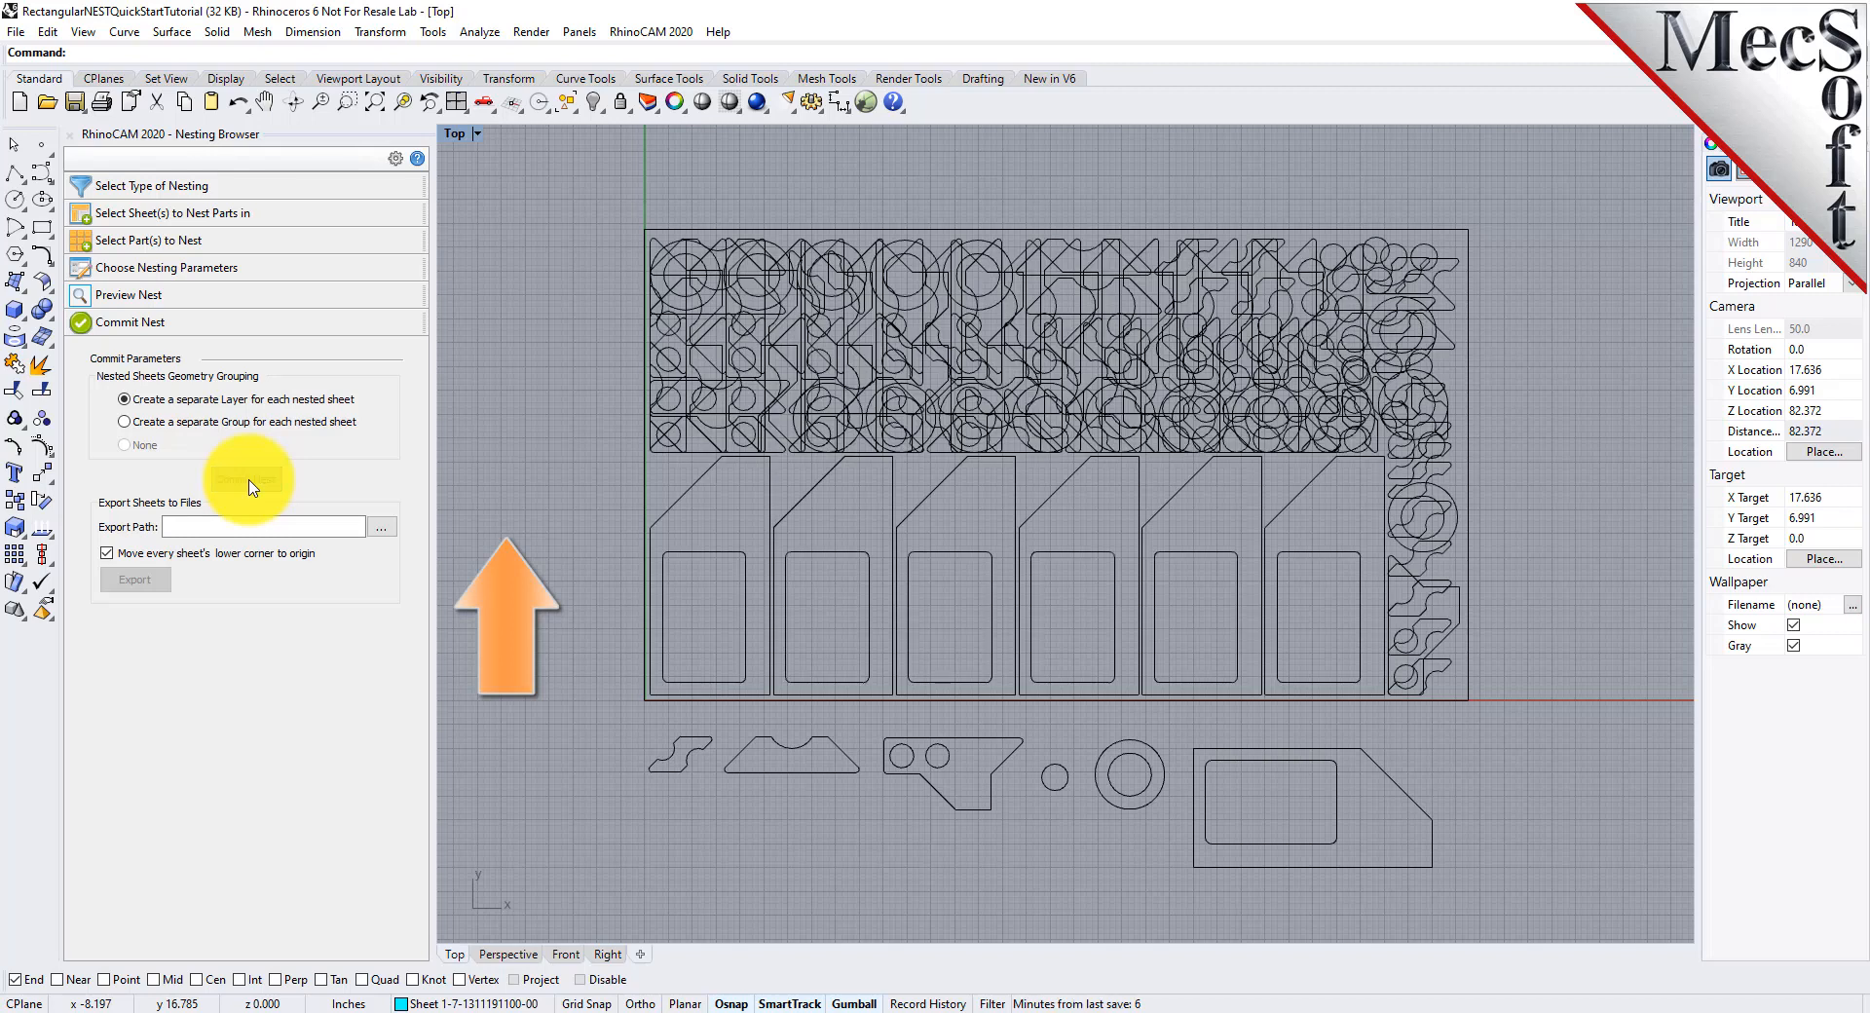
click(1712, 144)
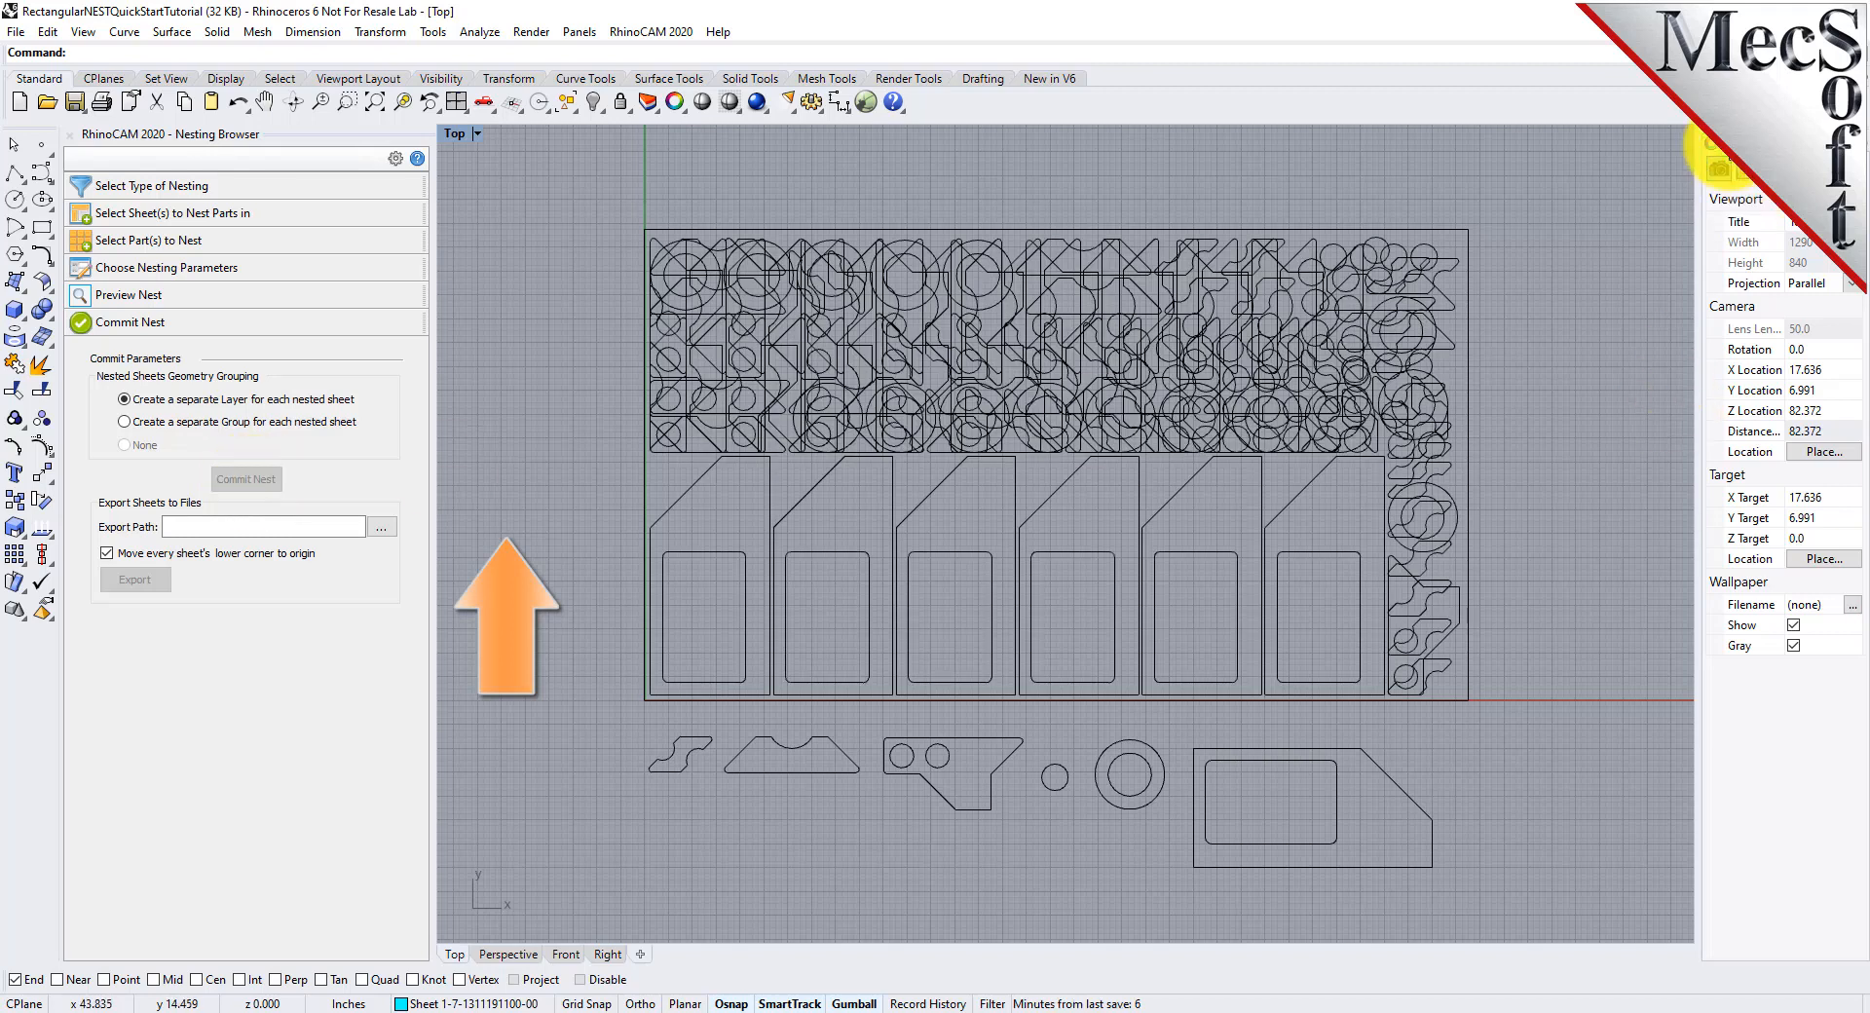
click(1781, 322)
click(1777, 376)
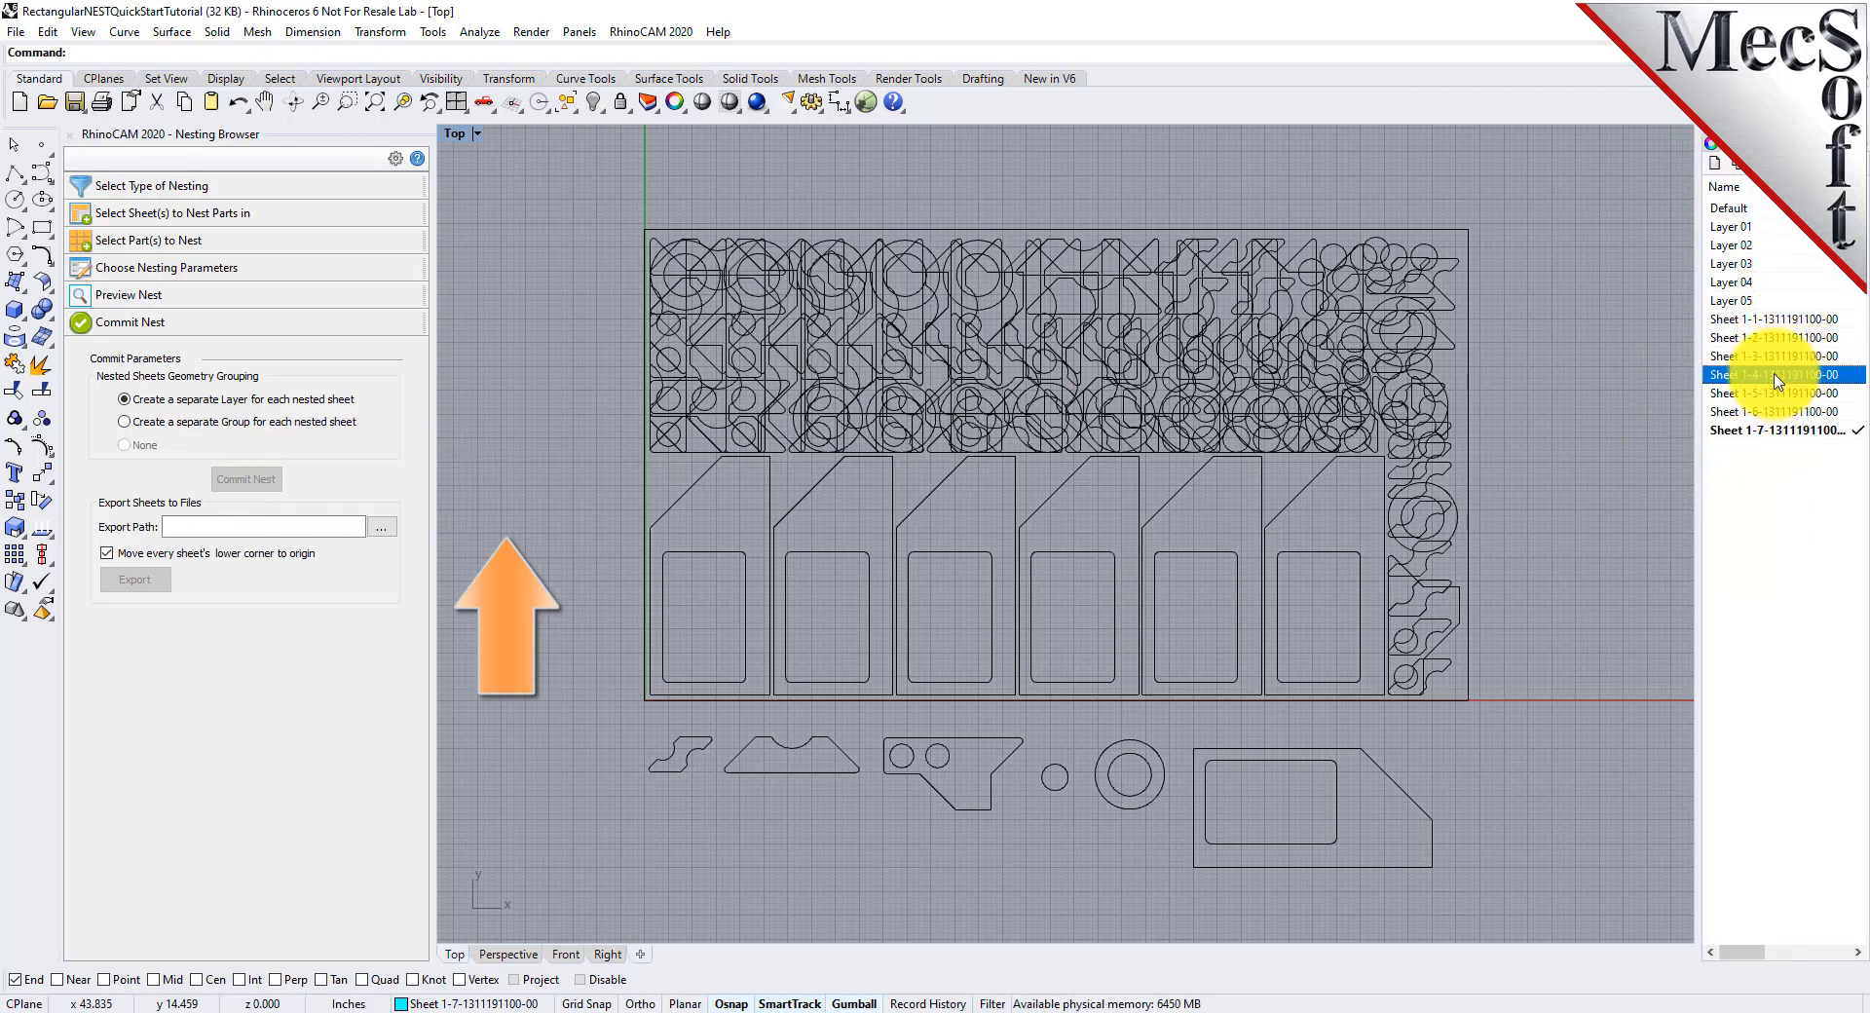